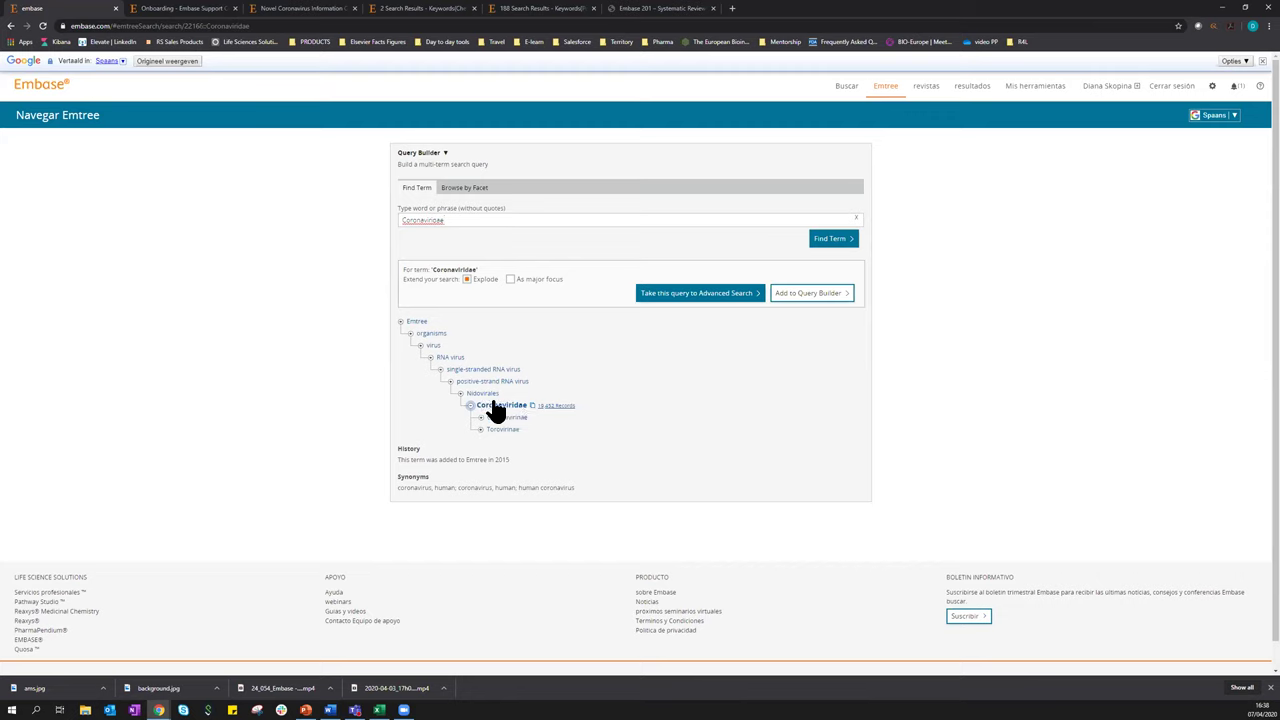
Browse the Emtree thesaurus by facet and open the PICO search form
click(457, 190)
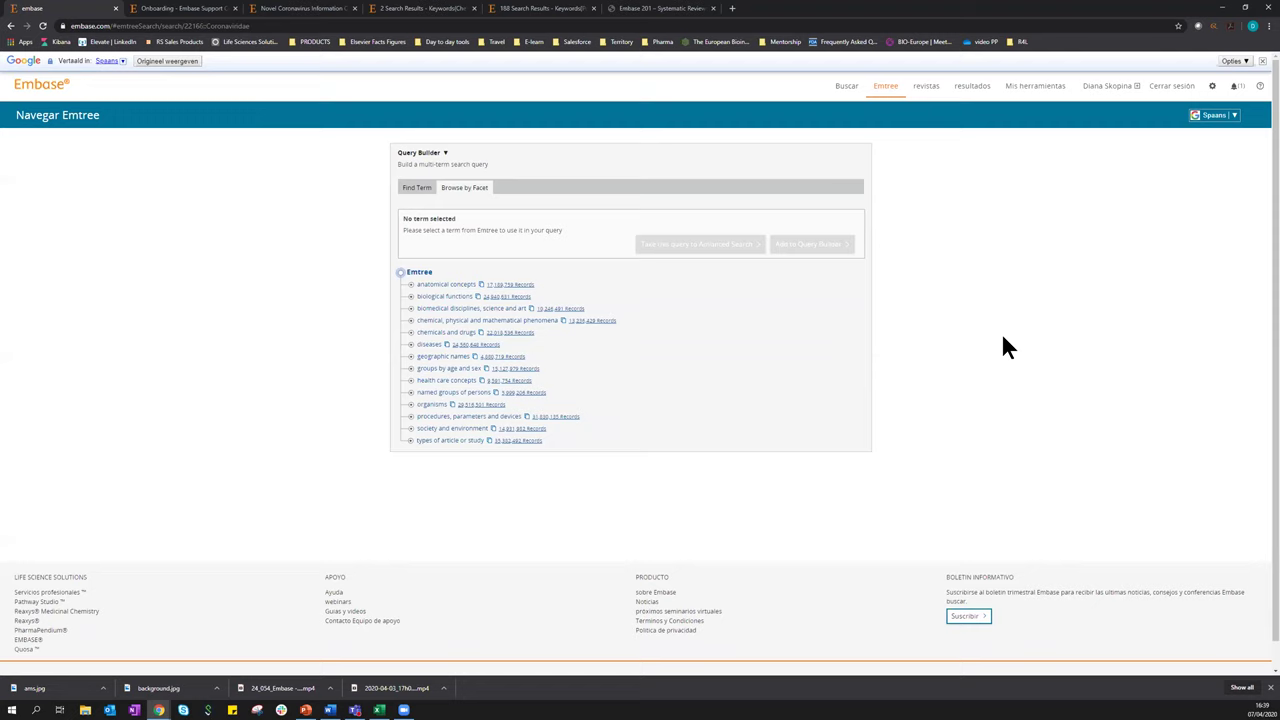
click(847, 90)
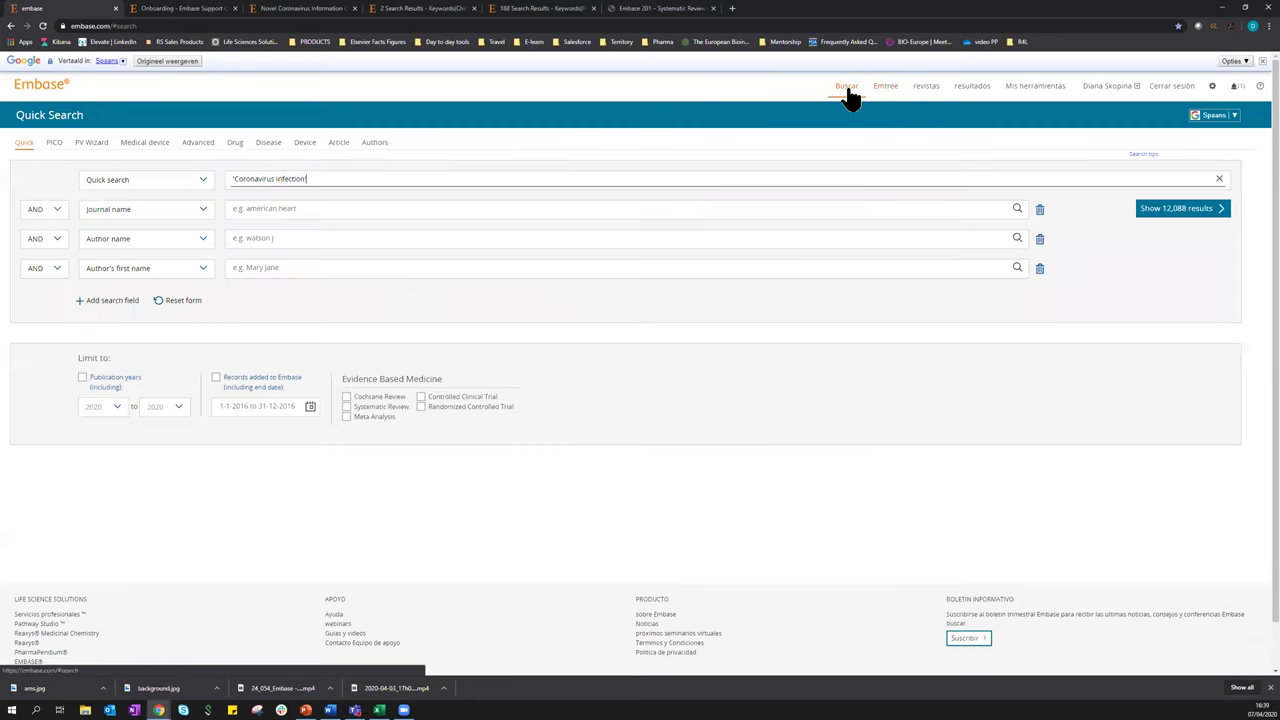
click(58, 146)
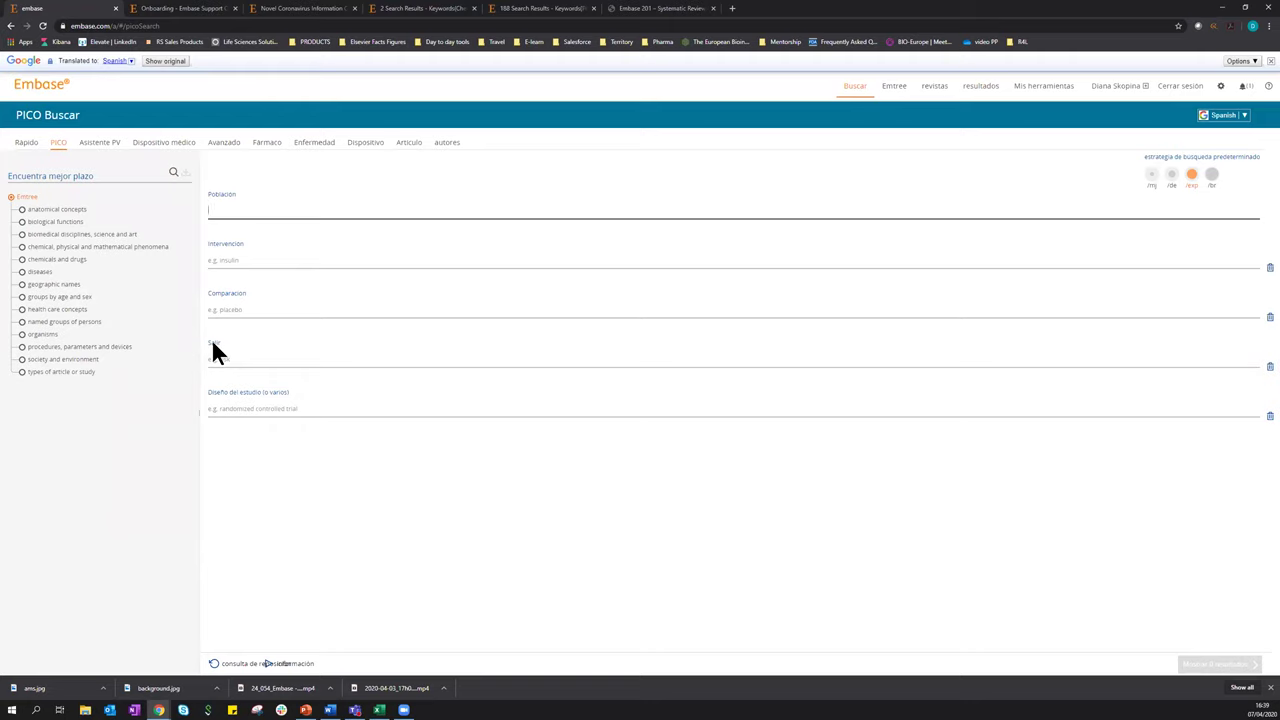
Add the Emtree term "Coronavirus infection" to the Population field of the PICO search
mouse_move(212, 342)
text(corona)
text(av)
text(rus)
text( infe)
text(ction)
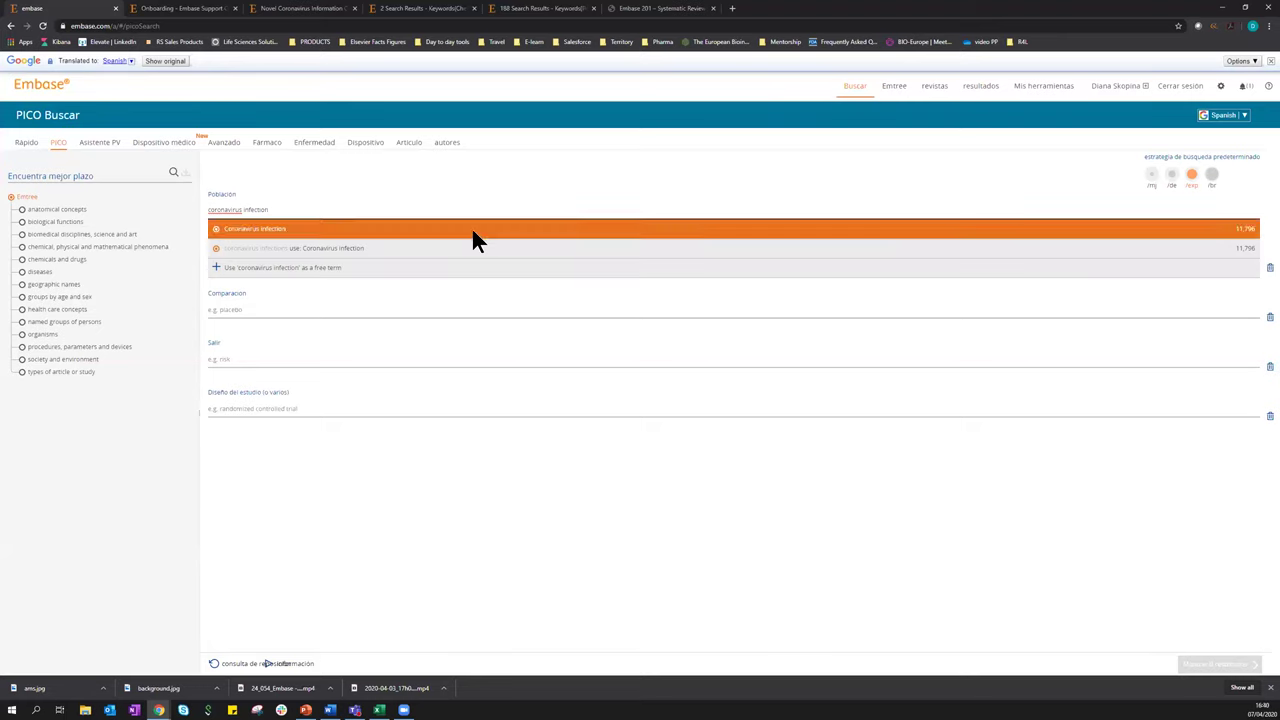
click(471, 228)
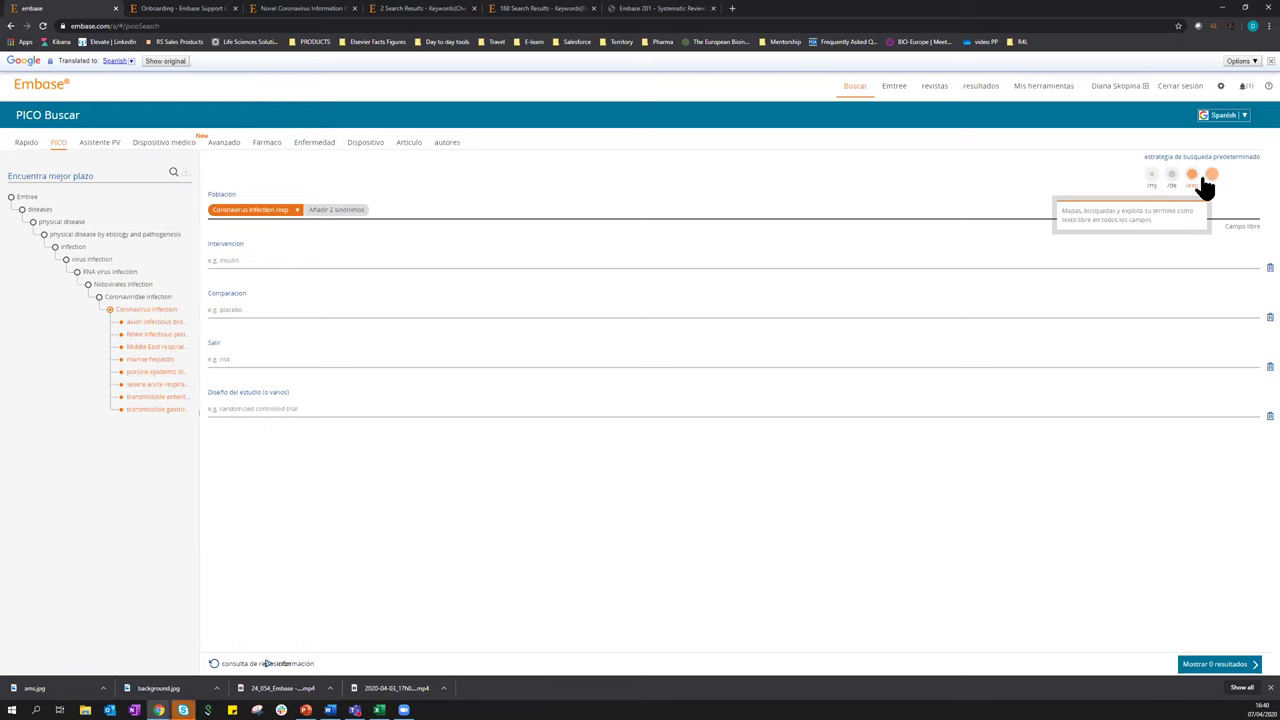
Add the two synonyms of Coronavirus infection to the population and show the search results
click(334, 212)
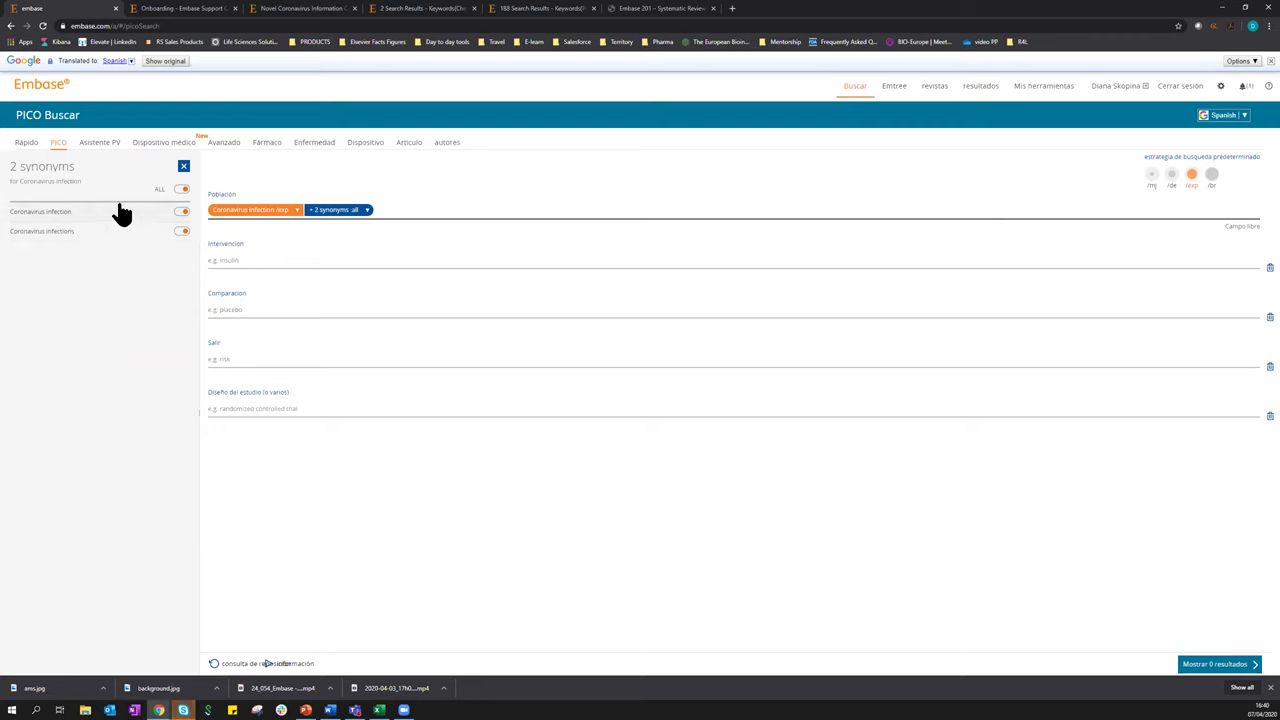
click(258, 221)
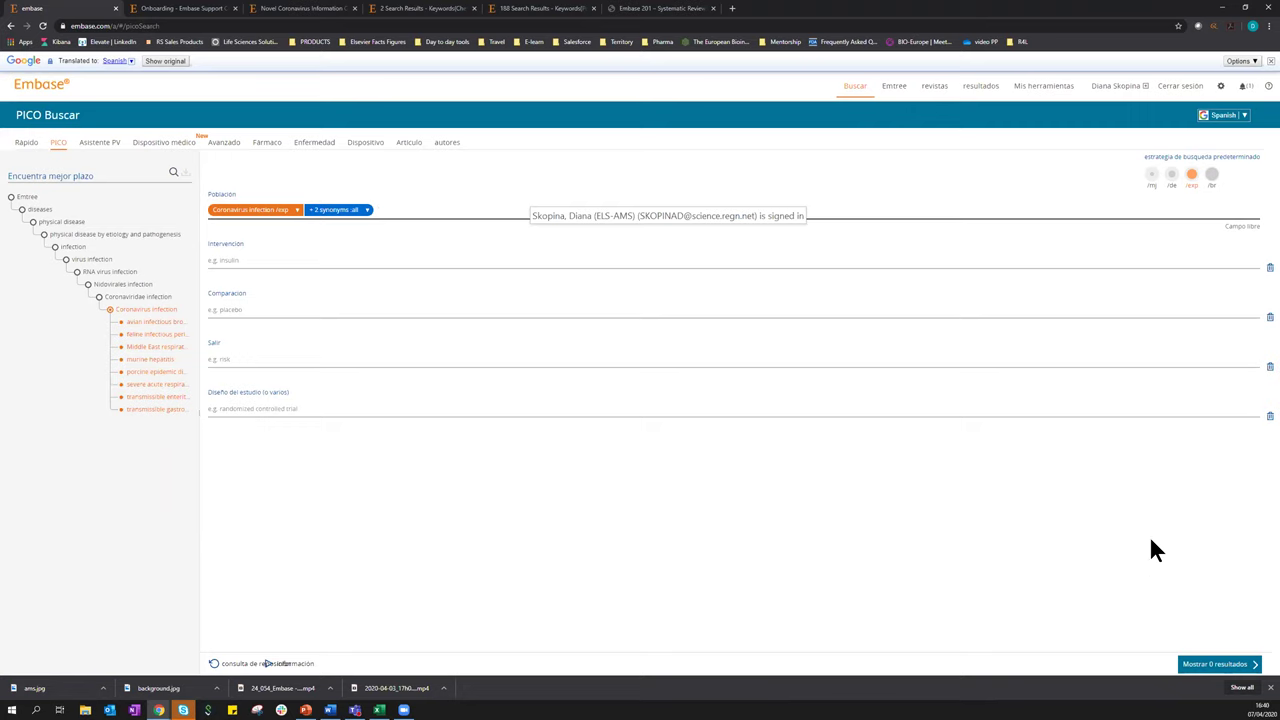
click(1225, 665)
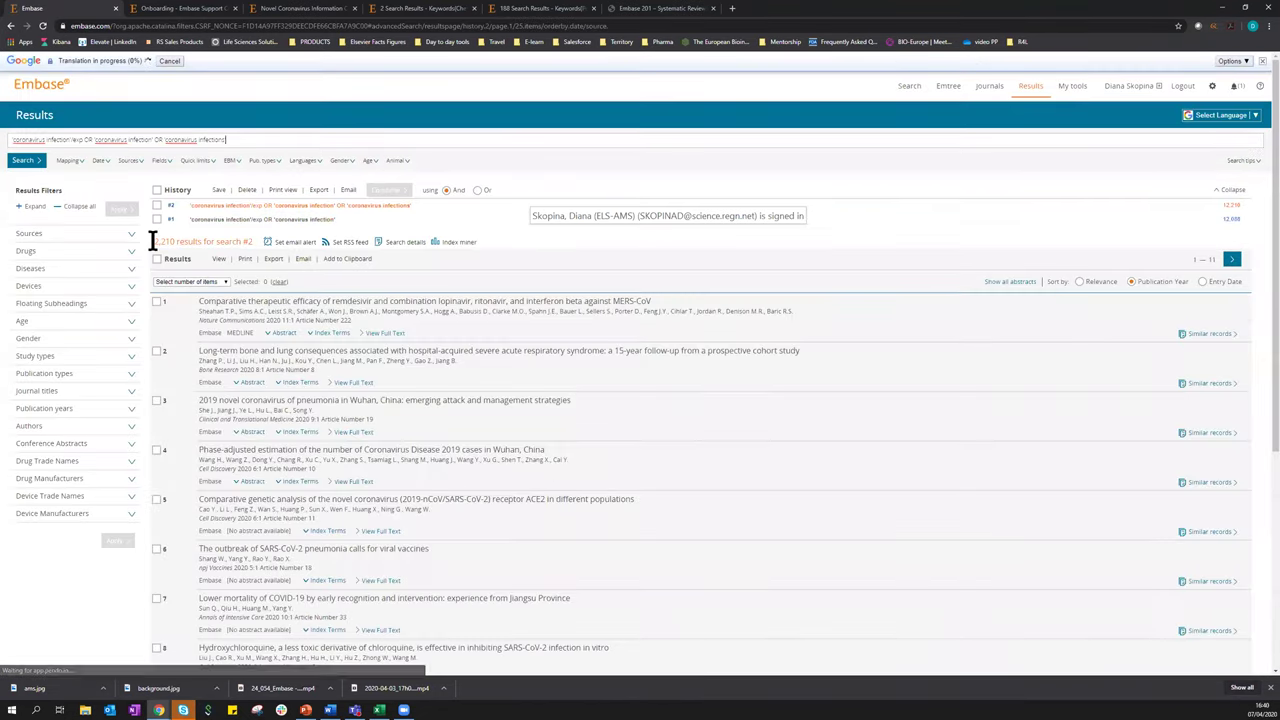
Limit the coronavirus infection search to Humans with the quick limits and run it again
mouse_move(152, 242)
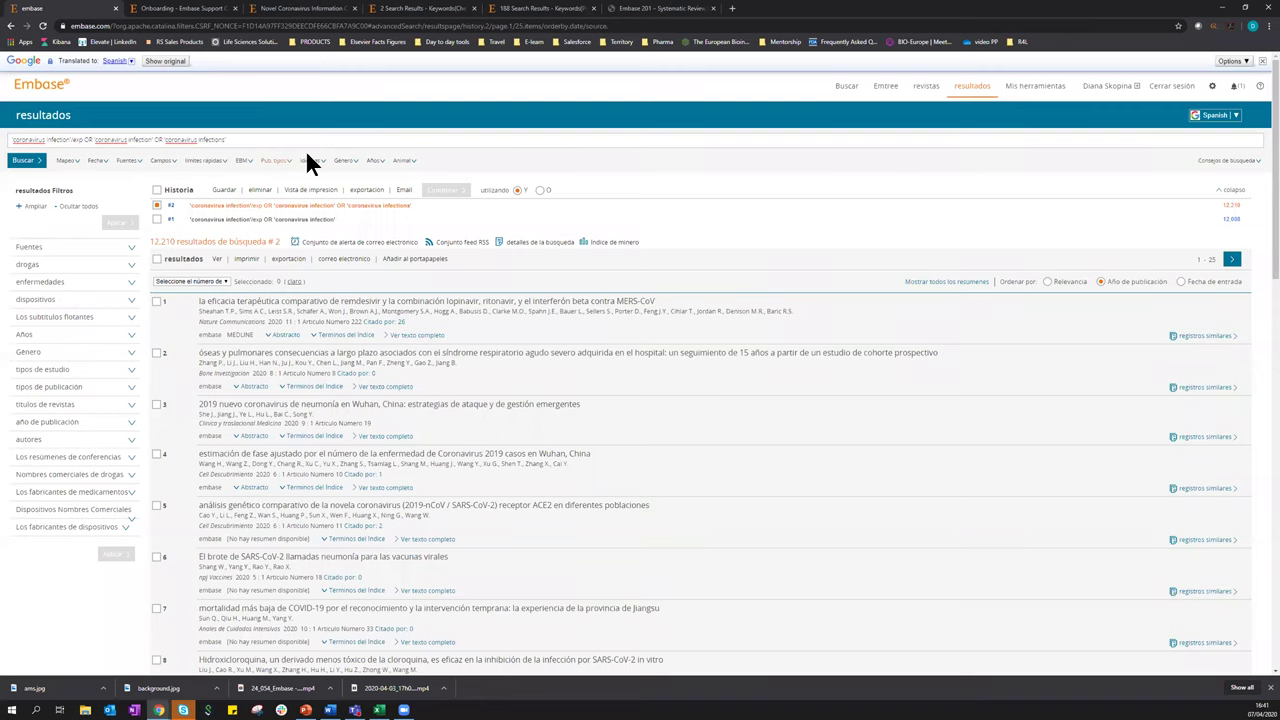
click(203, 164)
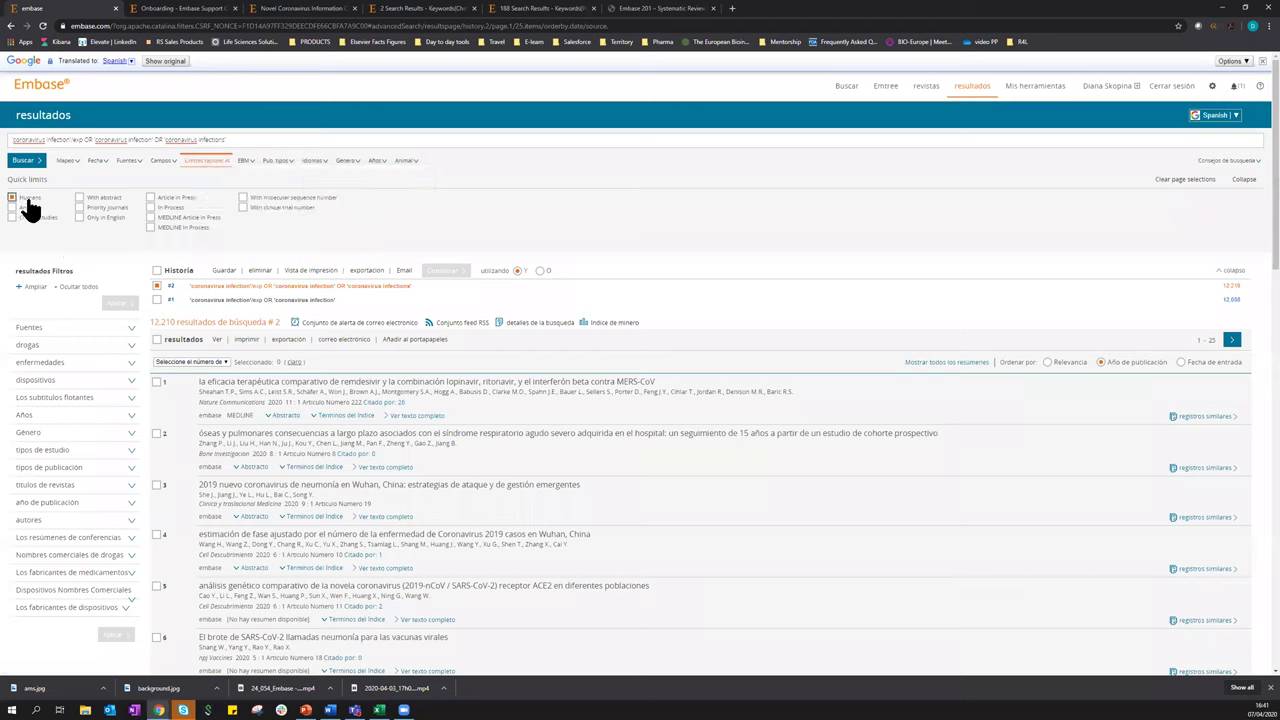
click(12, 198)
click(27, 162)
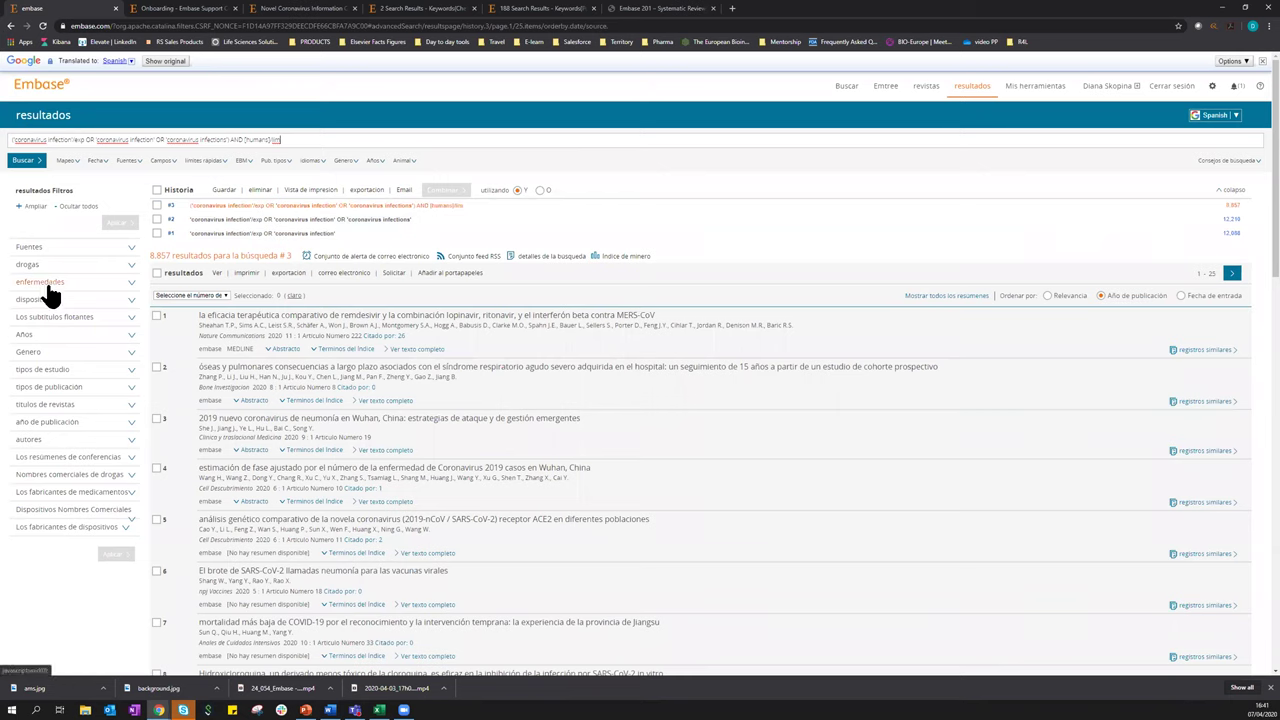
Inspect the sources diagram and the drug list in the results filters, collapsing each one
click(131, 247)
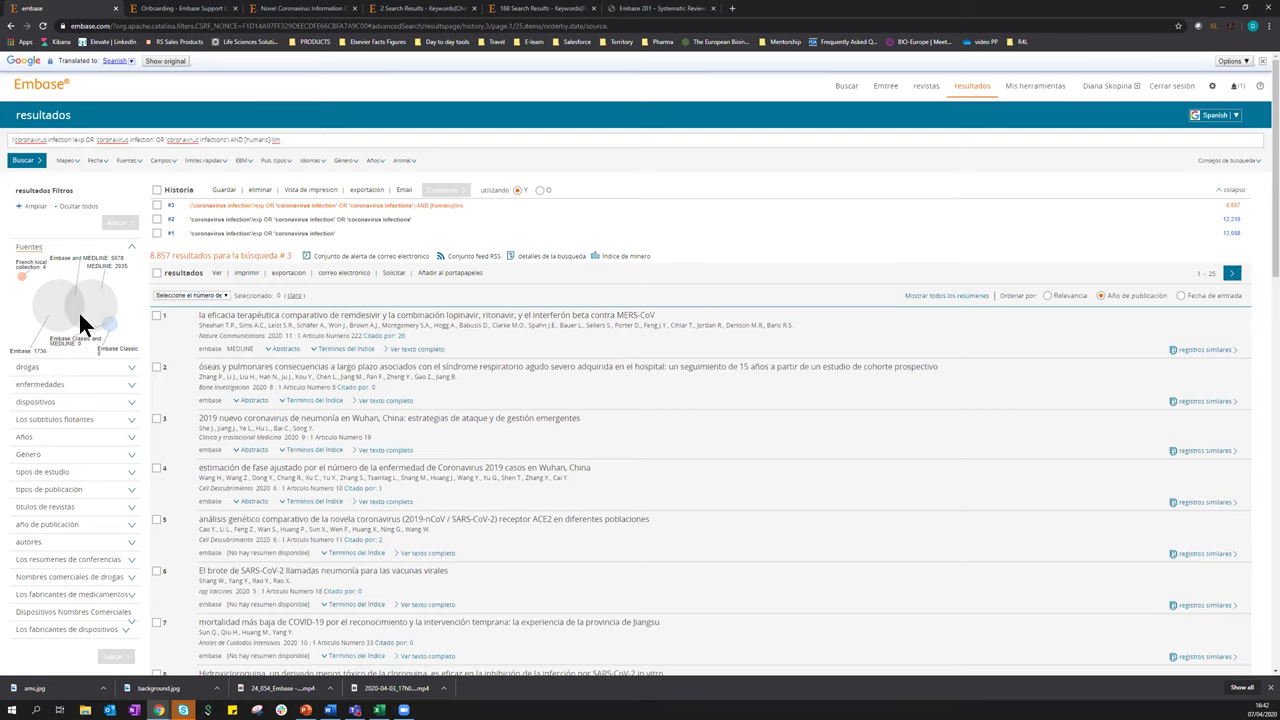
click(130, 247)
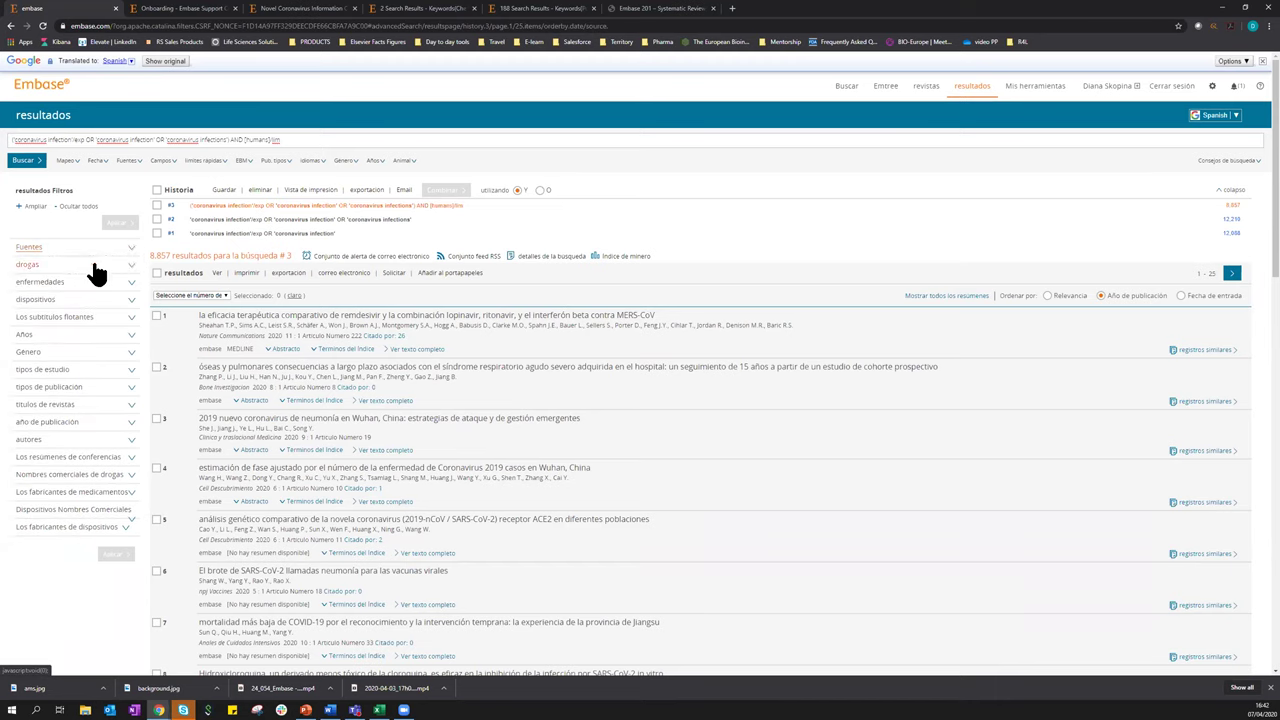
click(134, 268)
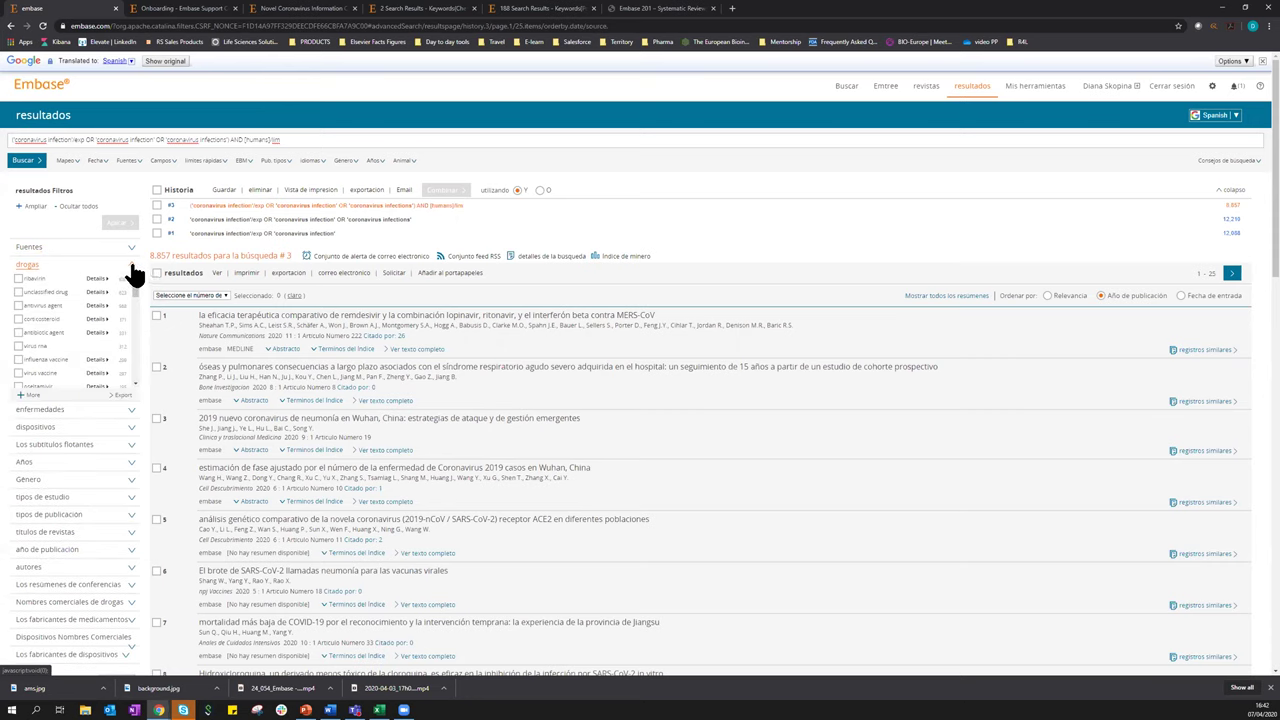
click(133, 268)
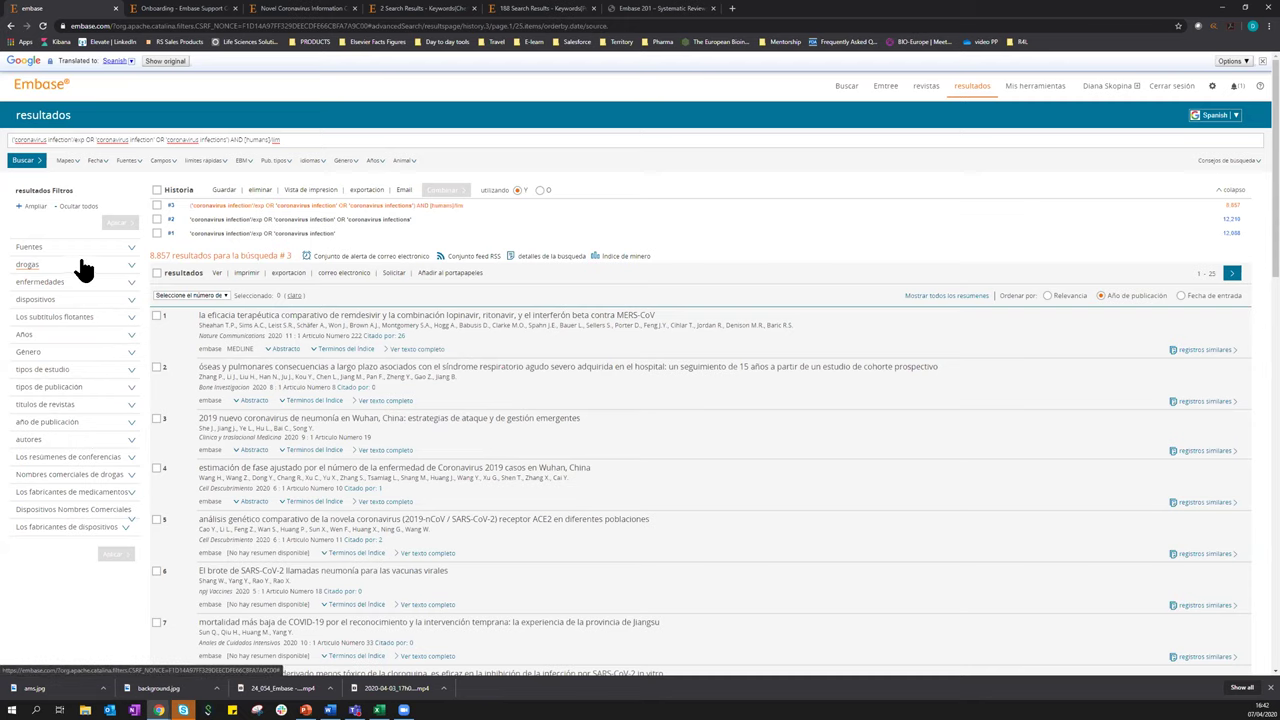
In the drugs filter, select hemolytic anemia as an adverse drug reaction of ribavirin and collapse the filter
click(130, 268)
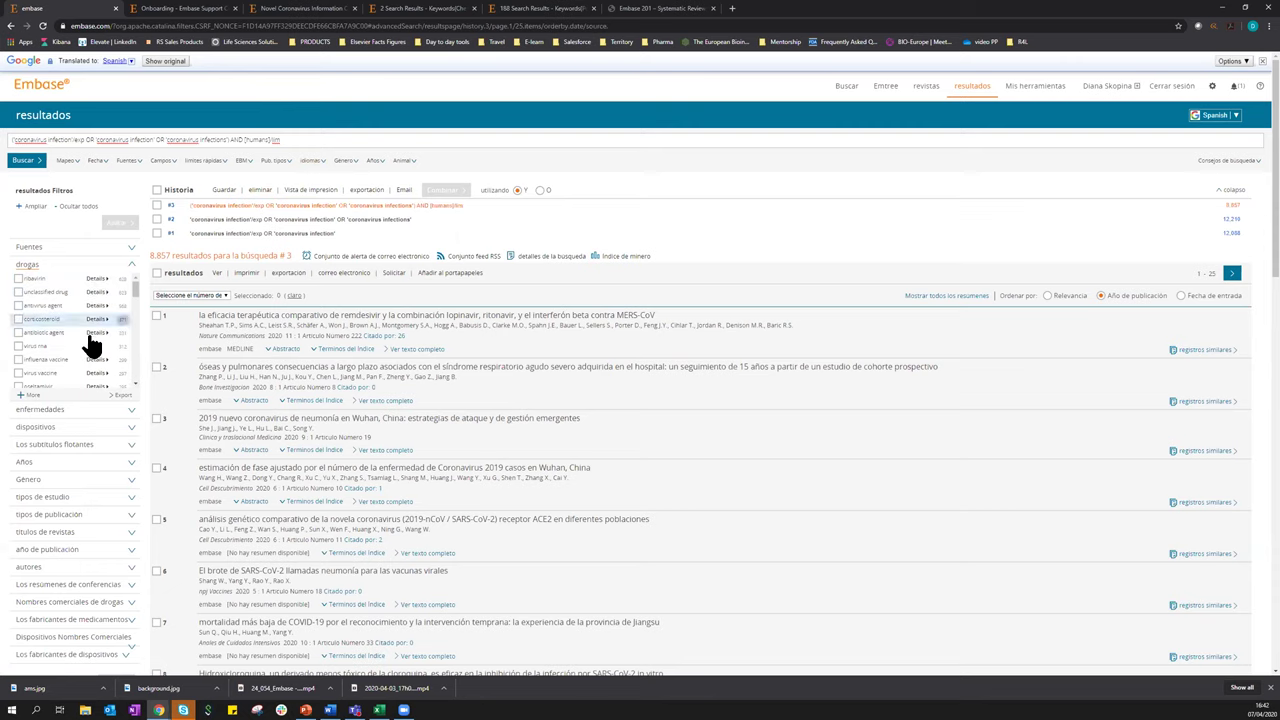
click(100, 283)
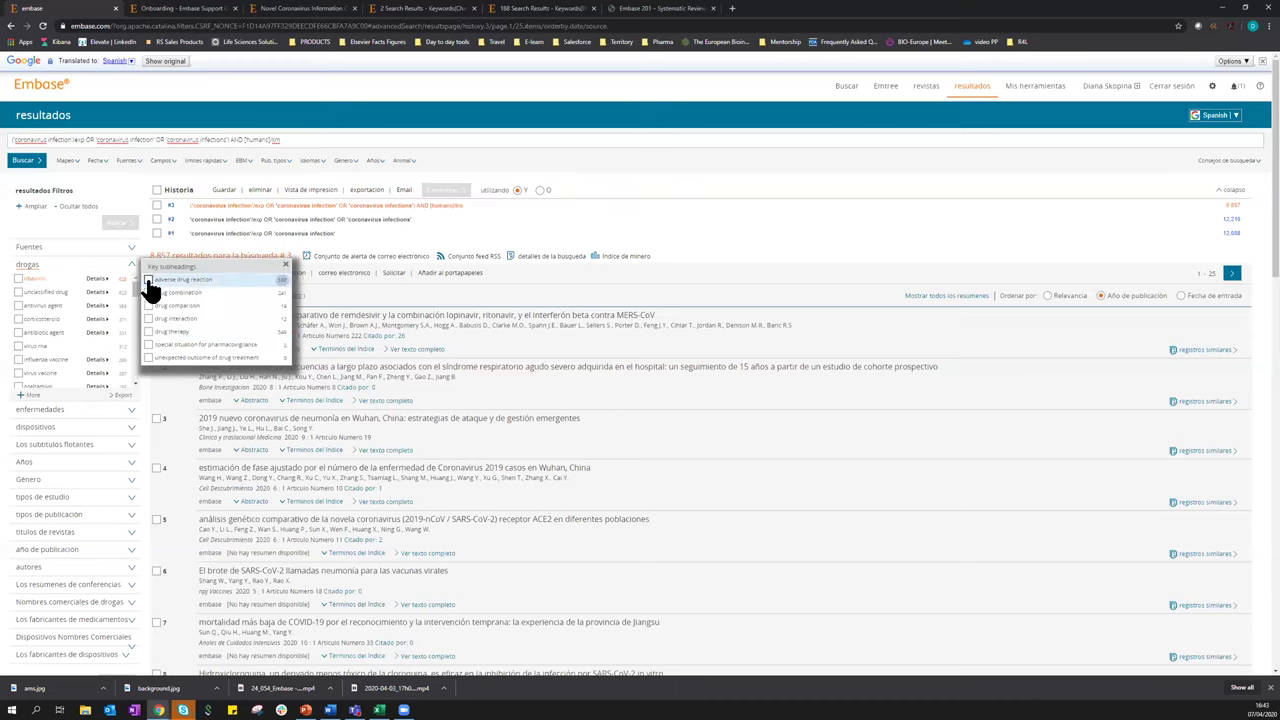
click(149, 281)
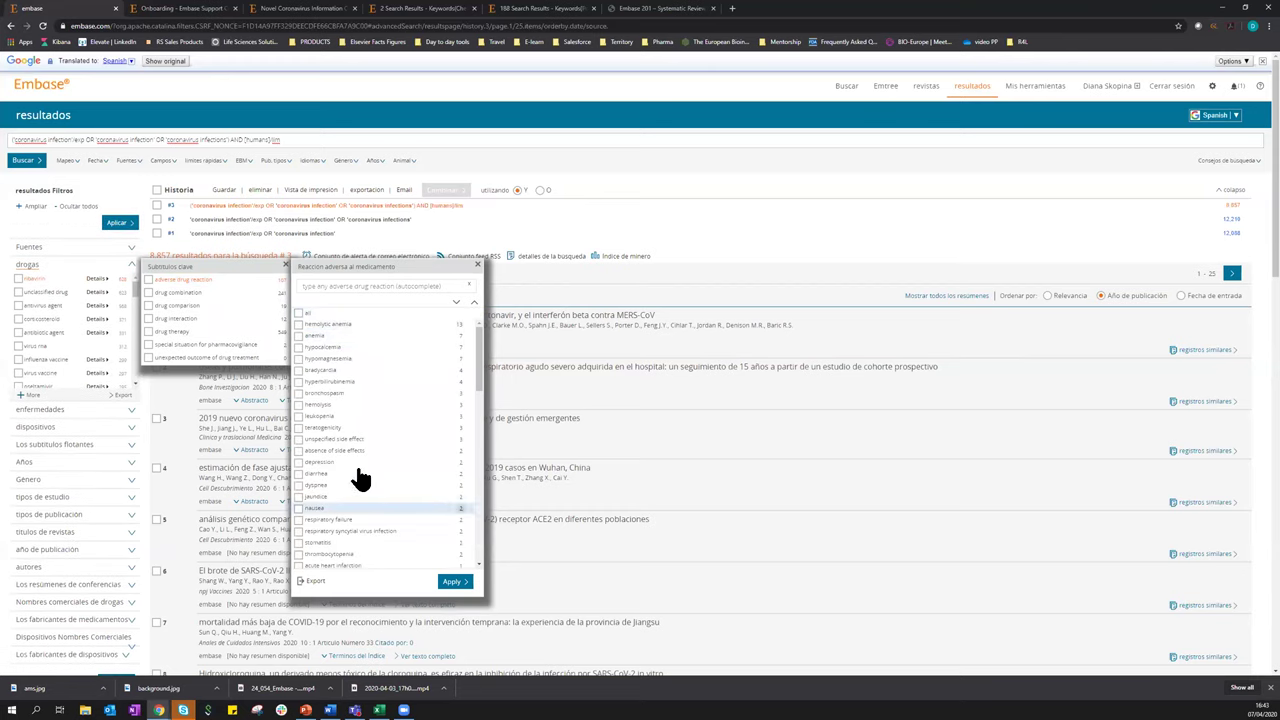
click(297, 326)
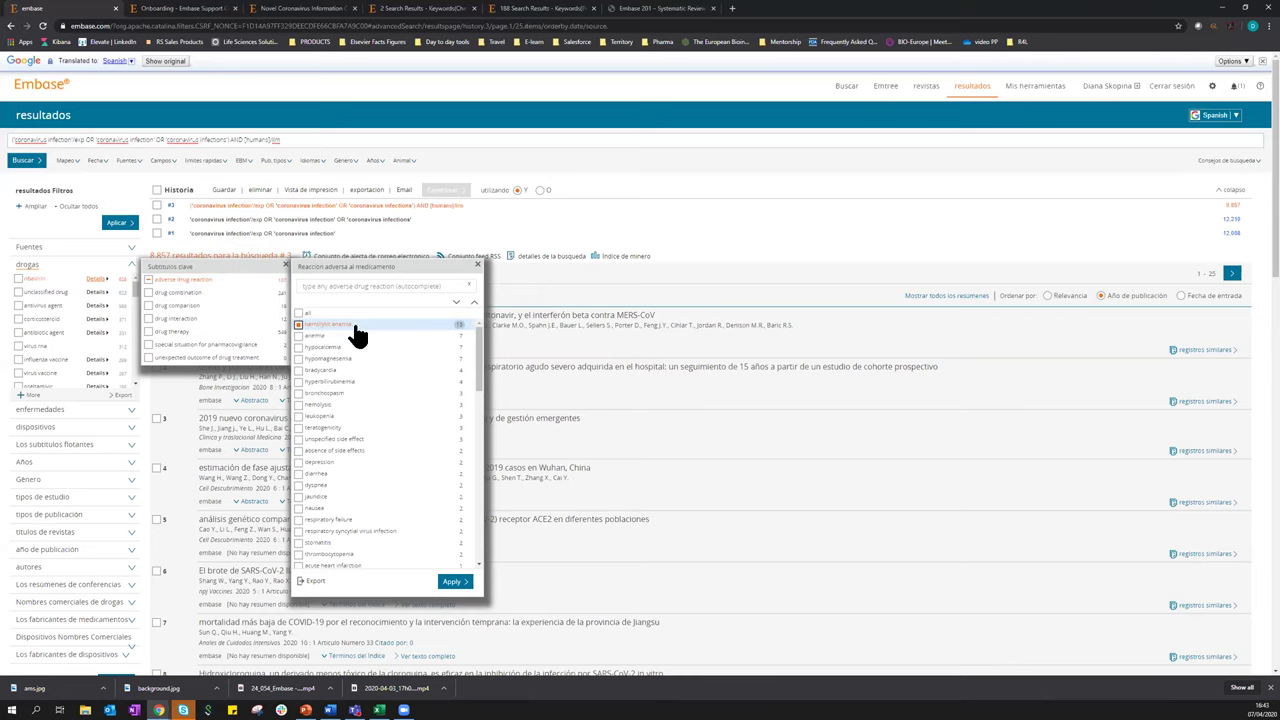
click(479, 268)
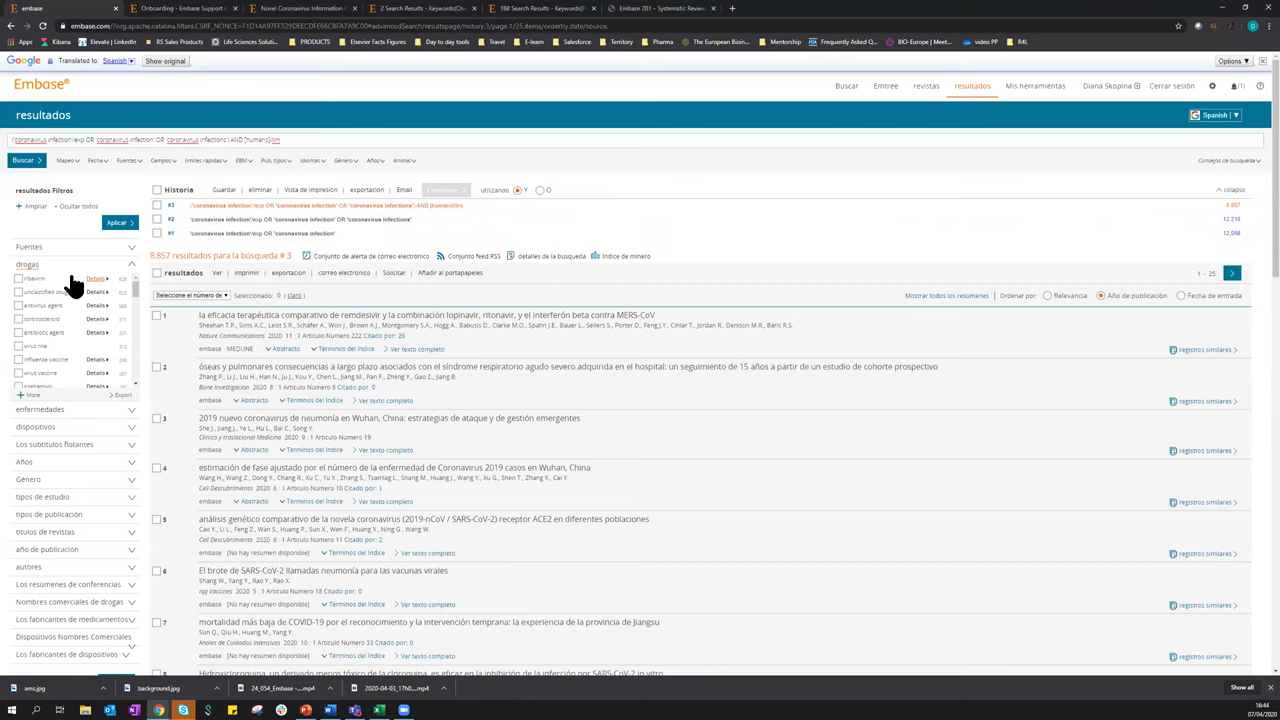
click(131, 265)
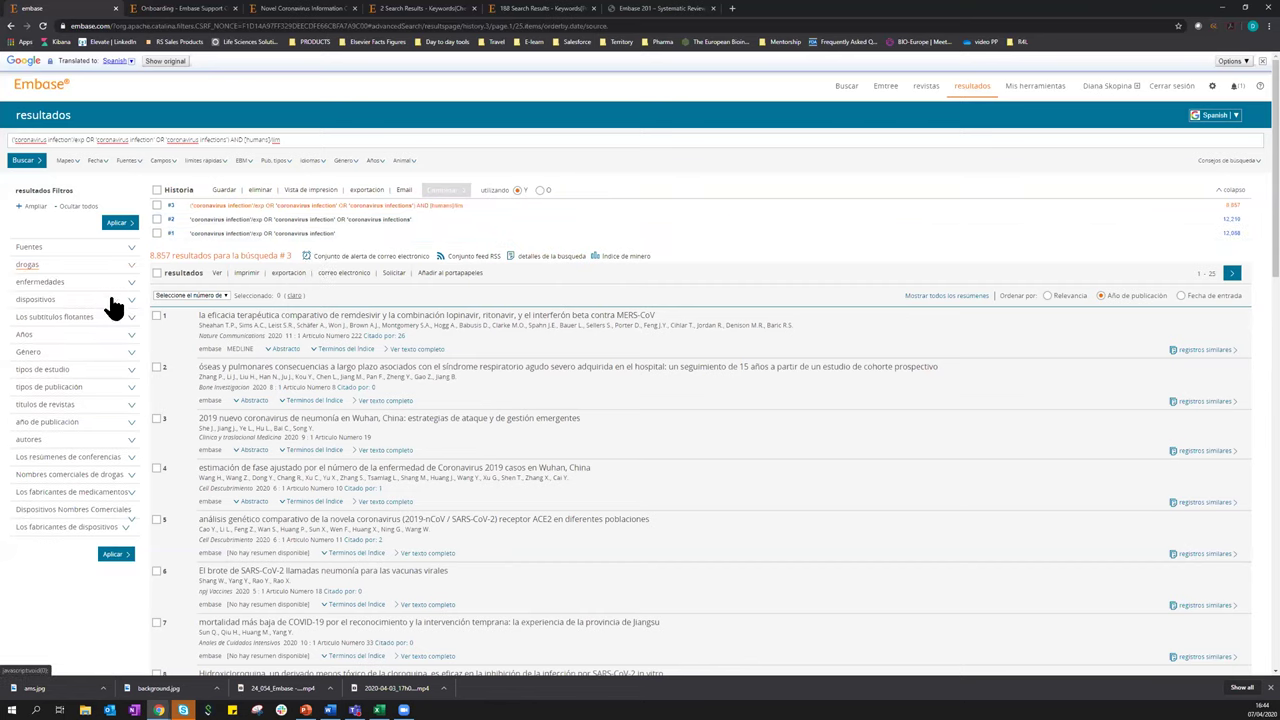
Look through the journal titles filter and collapse it
click(133, 410)
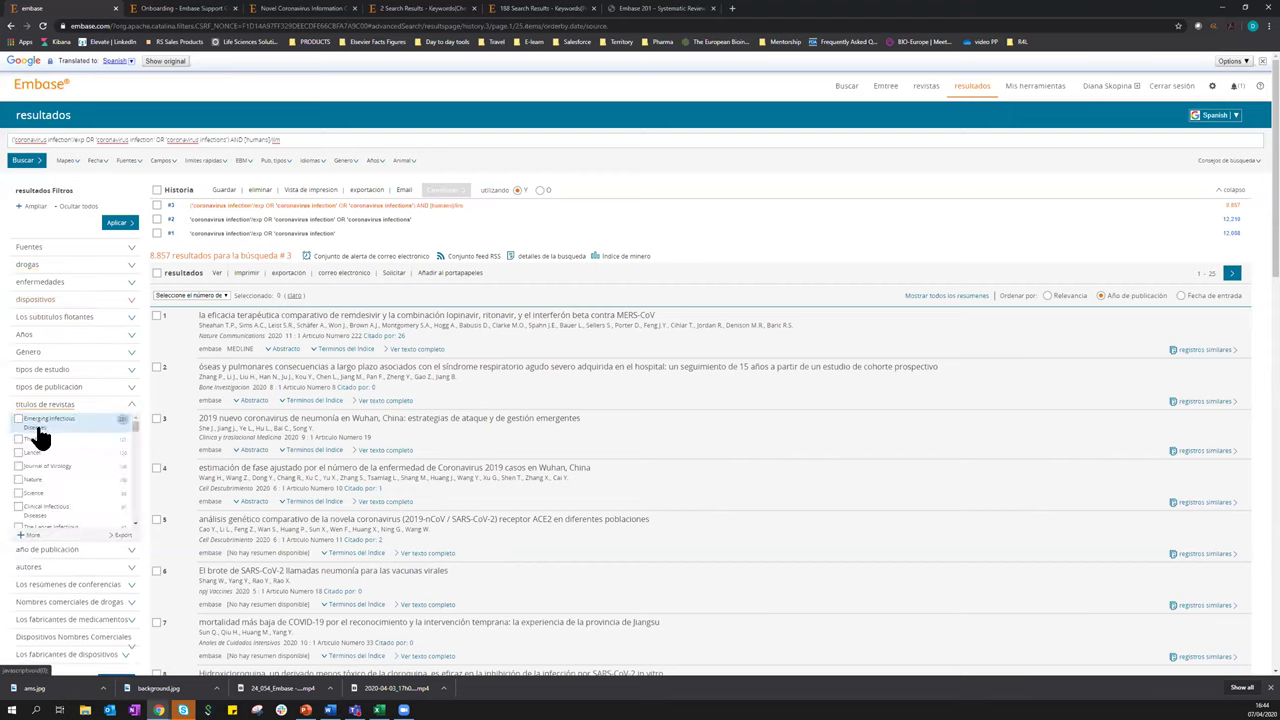
scroll(55, 480, down, 3)
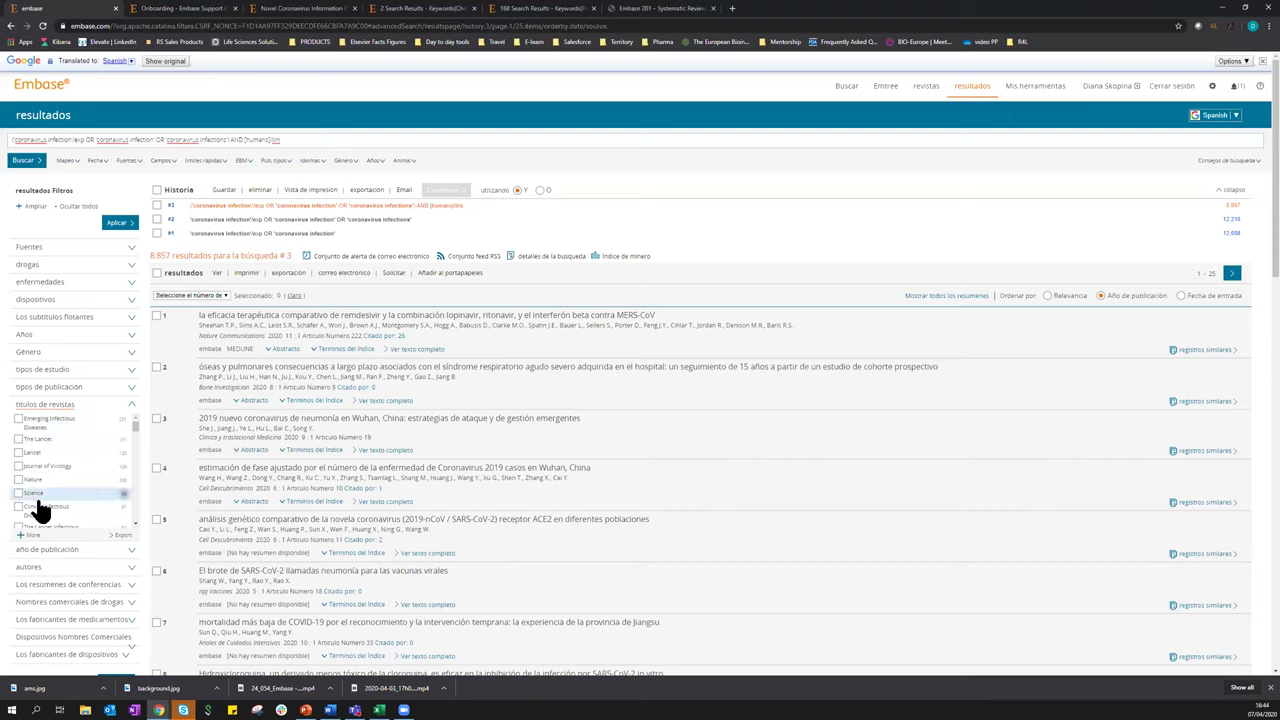
scroll(55, 515, down, 6)
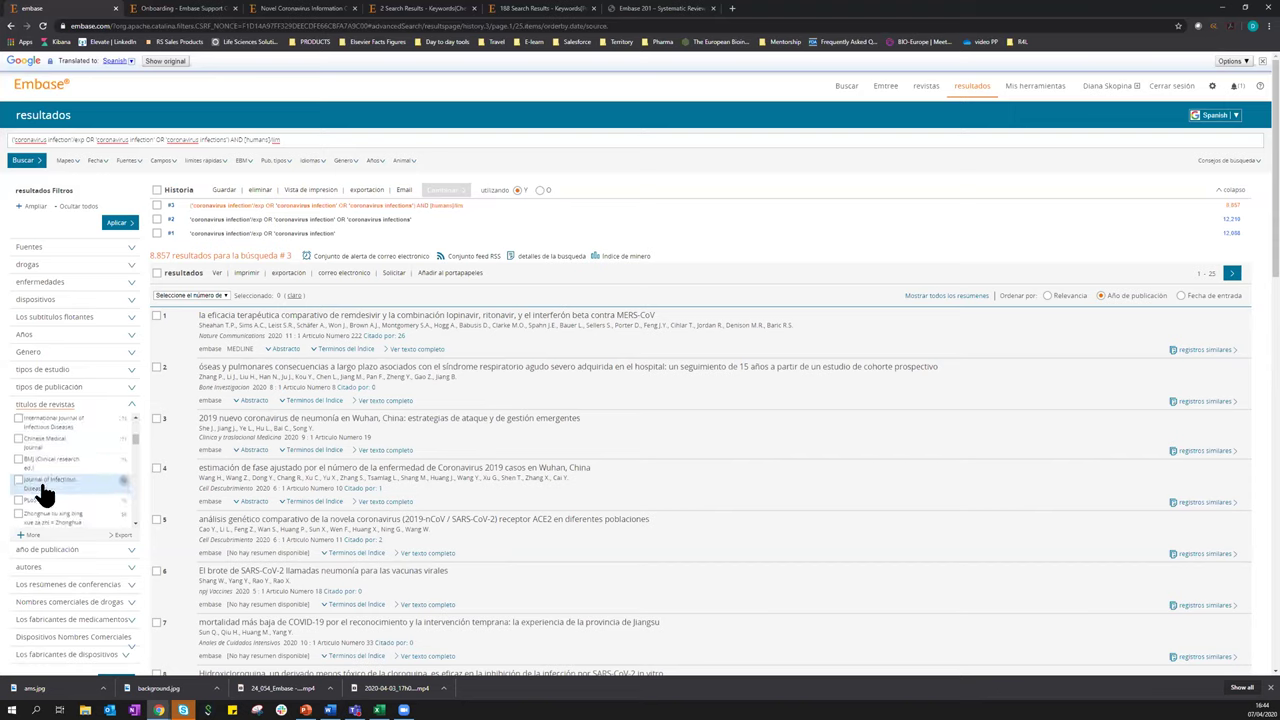
scroll(45, 495, down, 3)
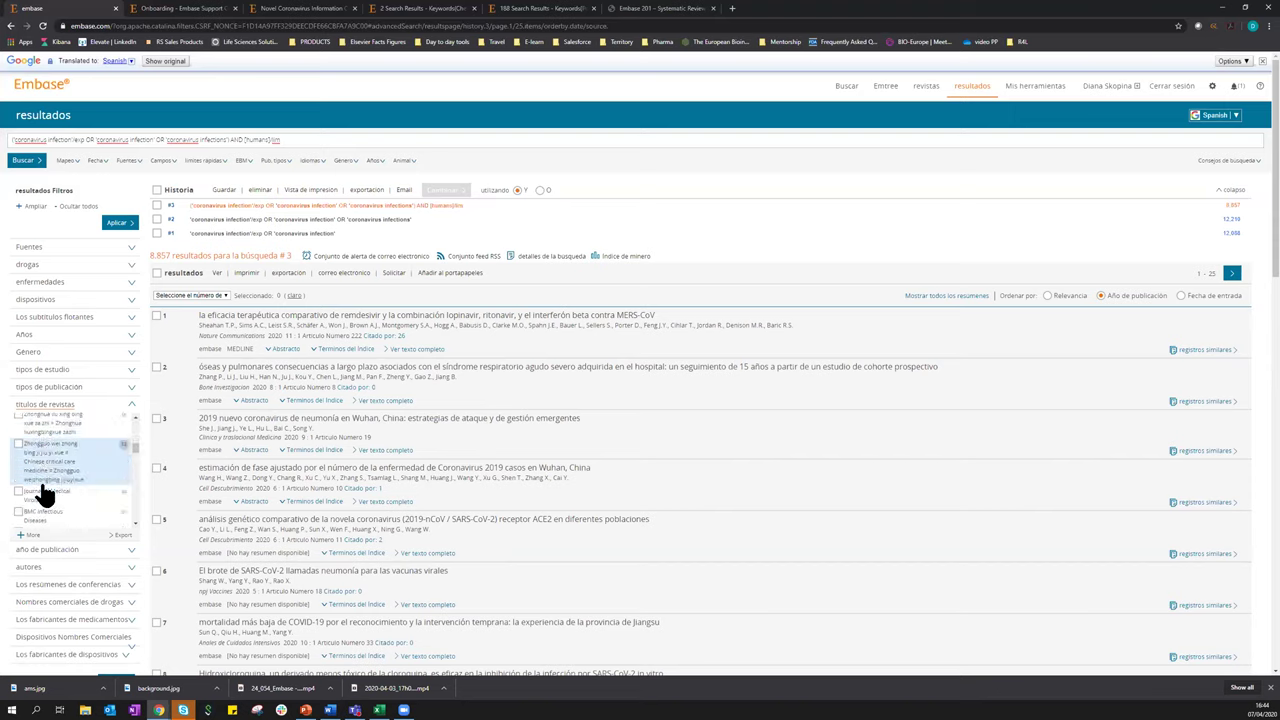
click(48, 405)
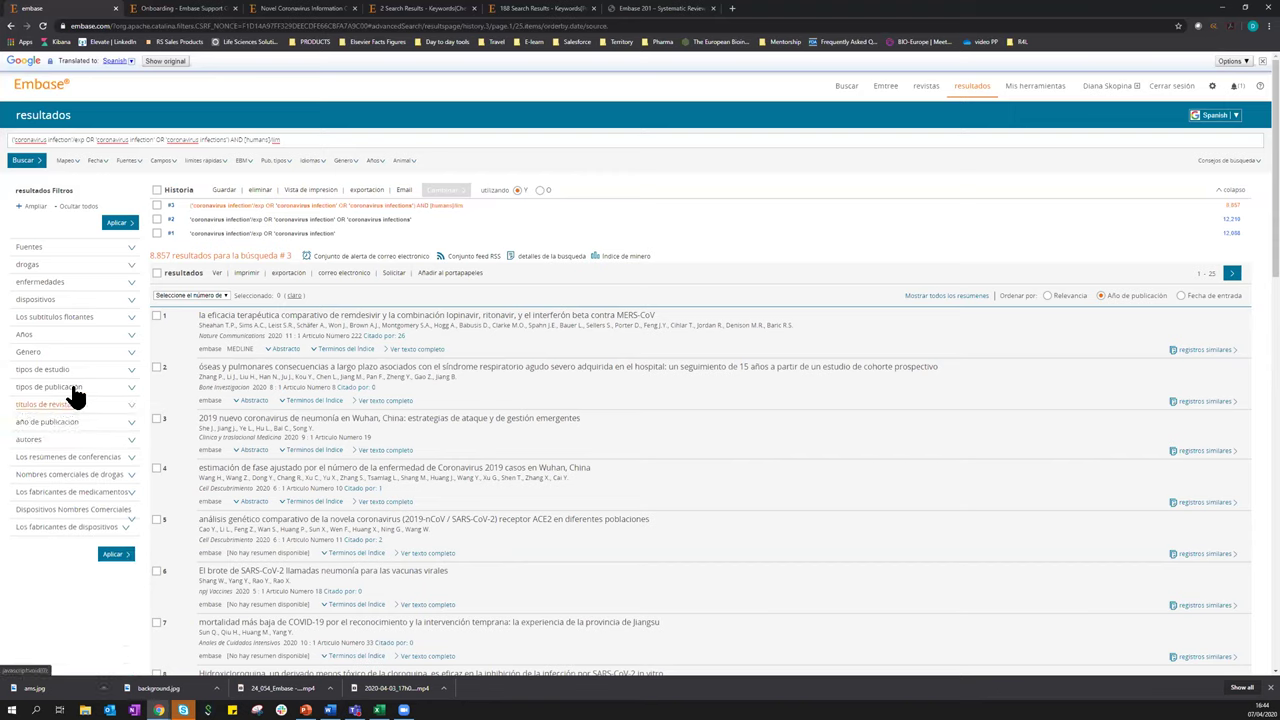
Select Conference Abstract in the publication types filter, clear it again and collapse the filter
click(80, 390)
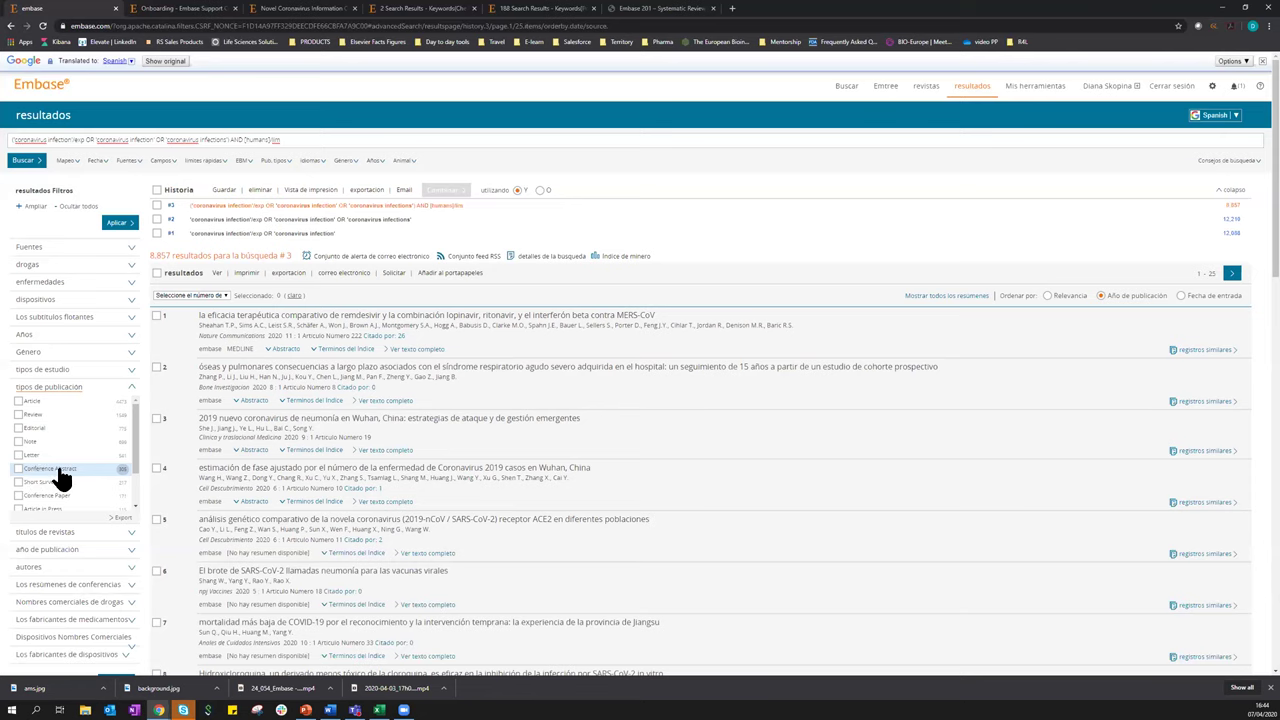
click(18, 469)
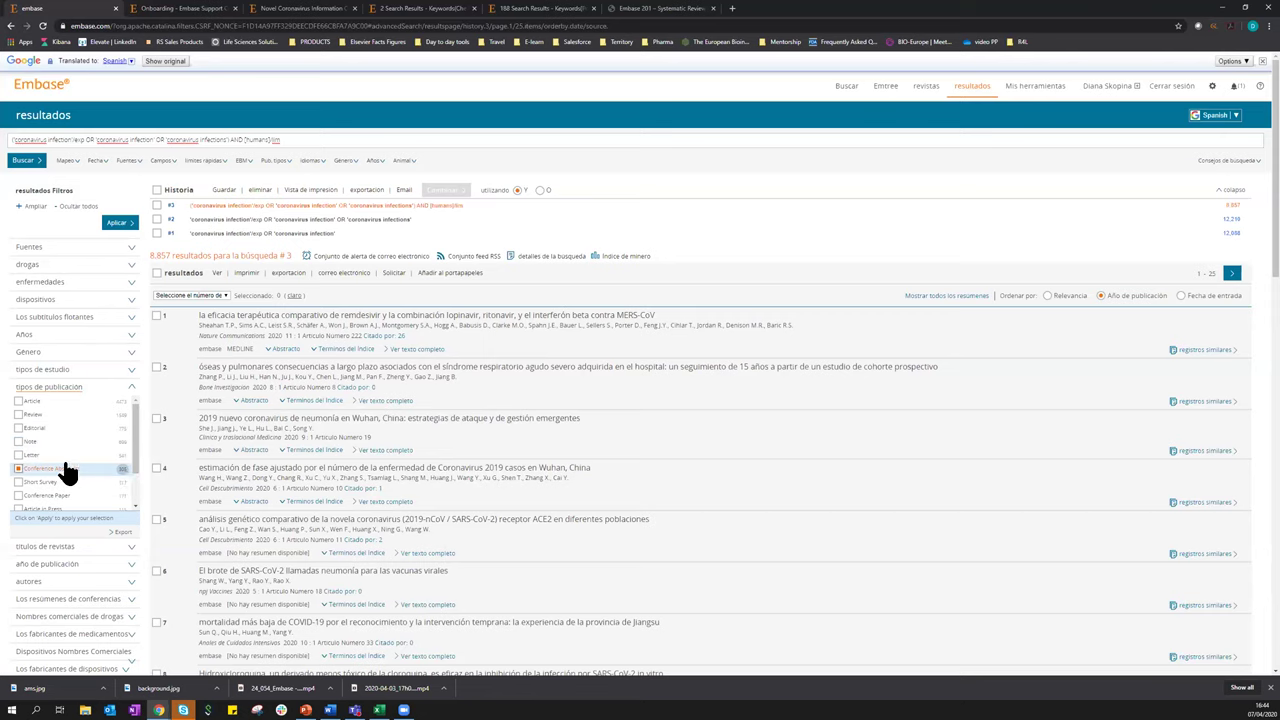
click(19, 470)
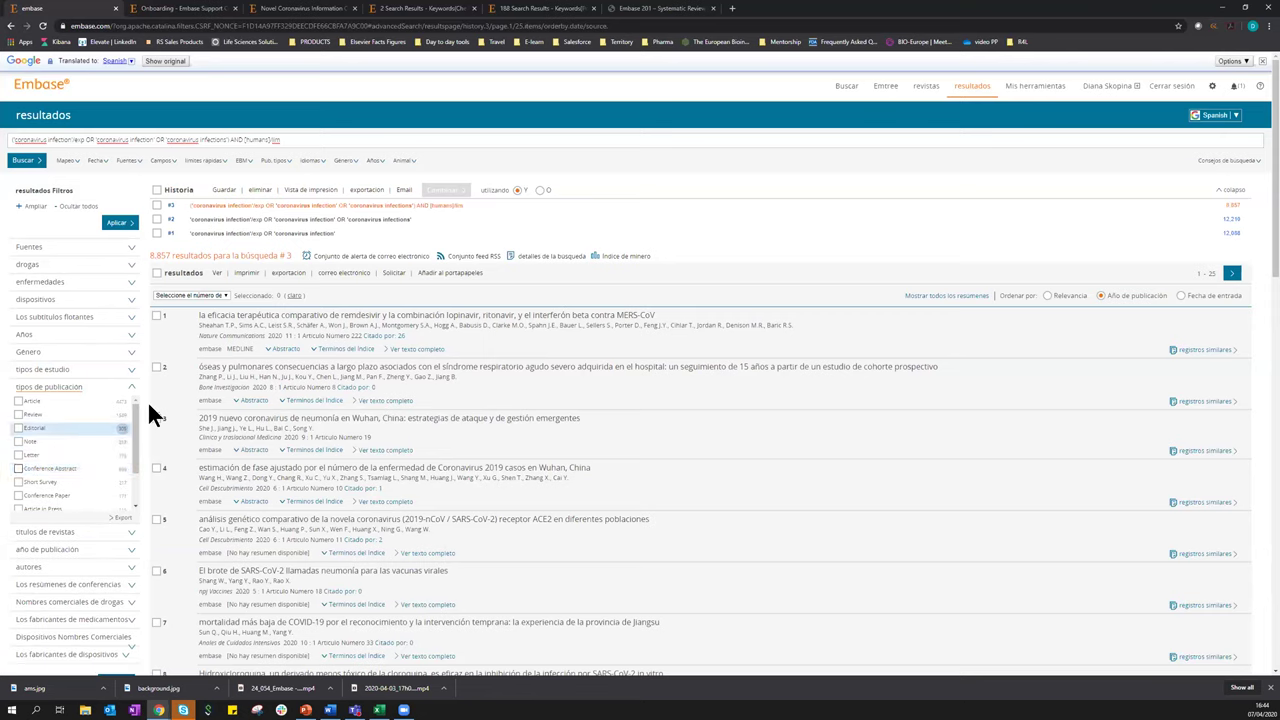
click(133, 390)
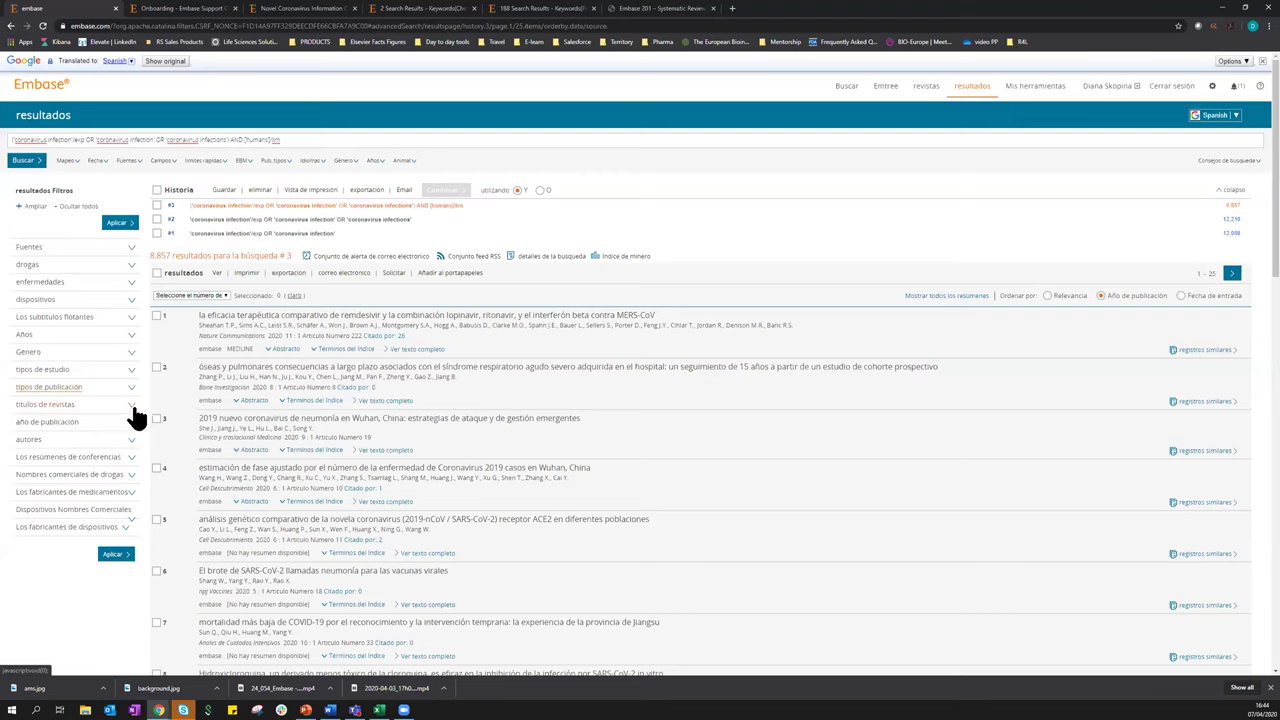
Select publication year 2020 in the results filters and apply the chosen filters
click(133, 424)
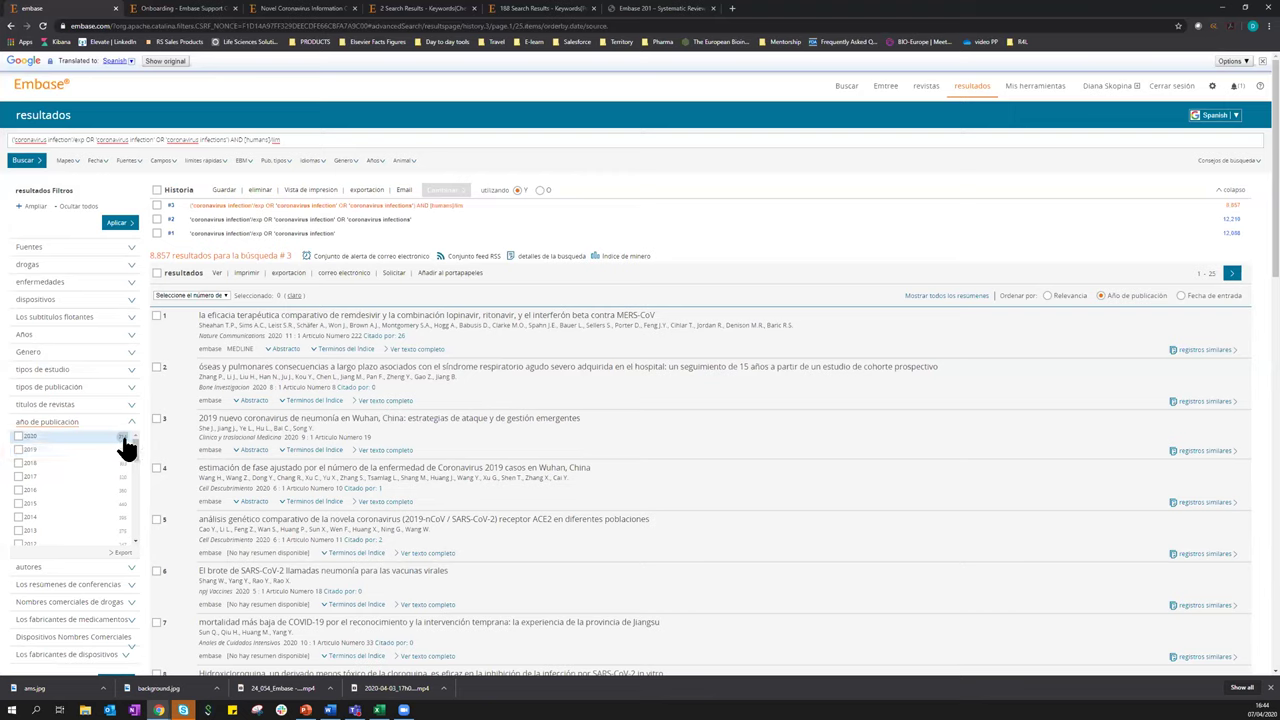
click(18, 437)
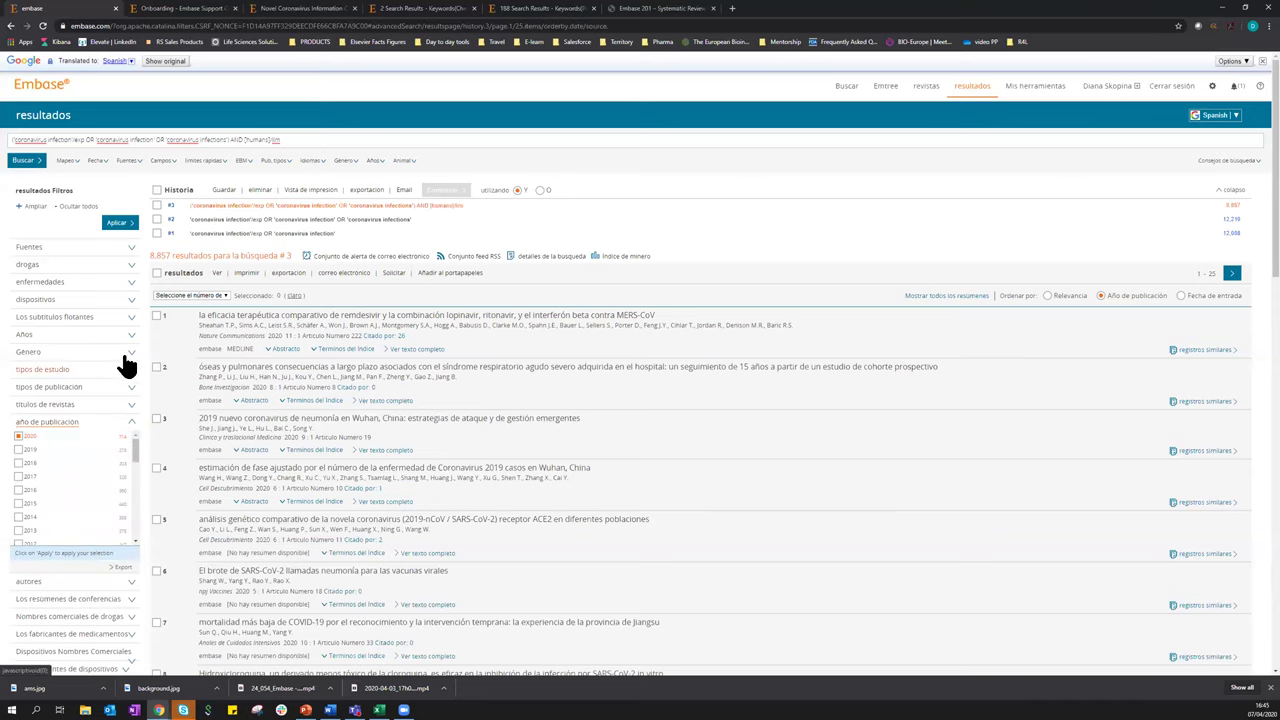
click(127, 223)
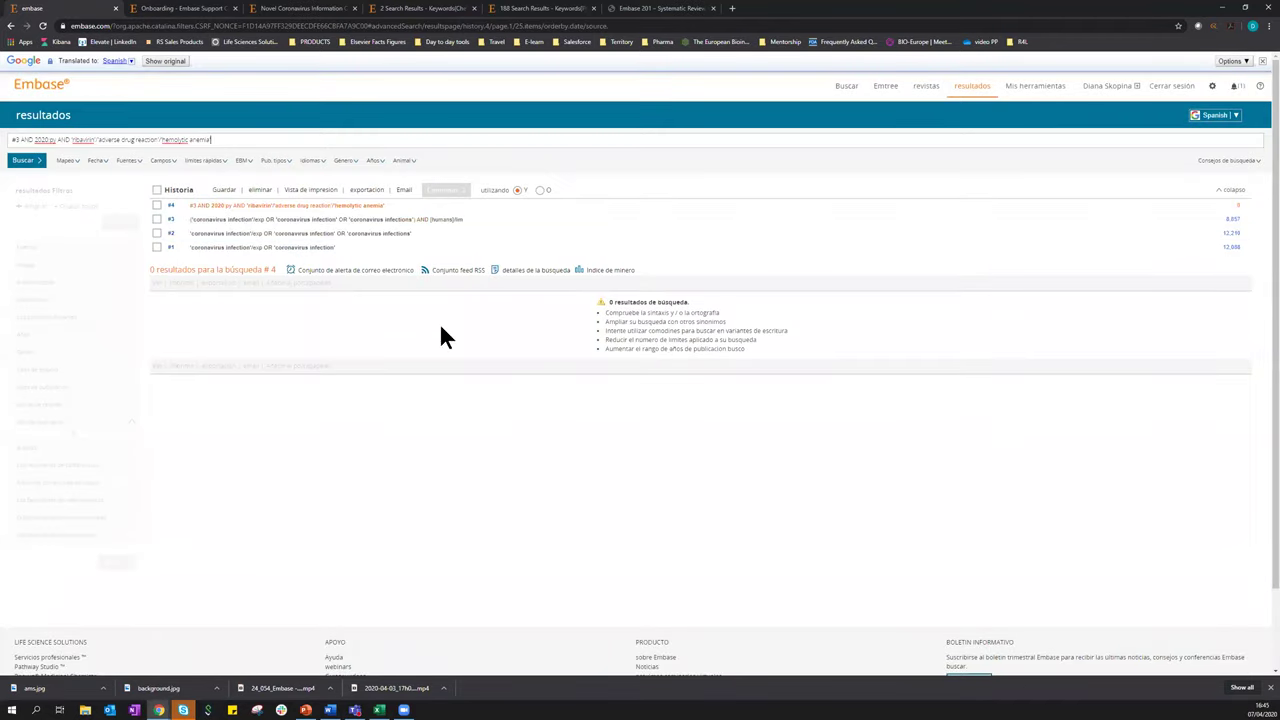
Go back to the results of the humans-limited search #3 and collapse the drugs filter
click(12, 30)
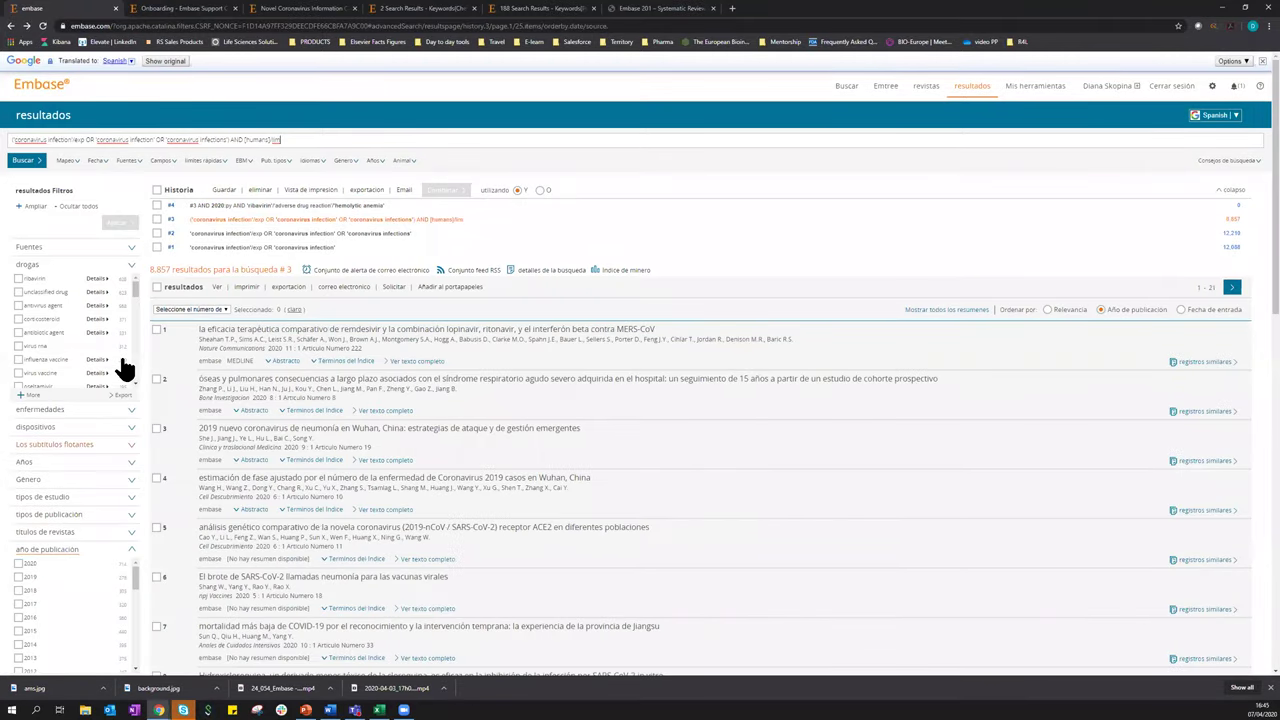
click(129, 265)
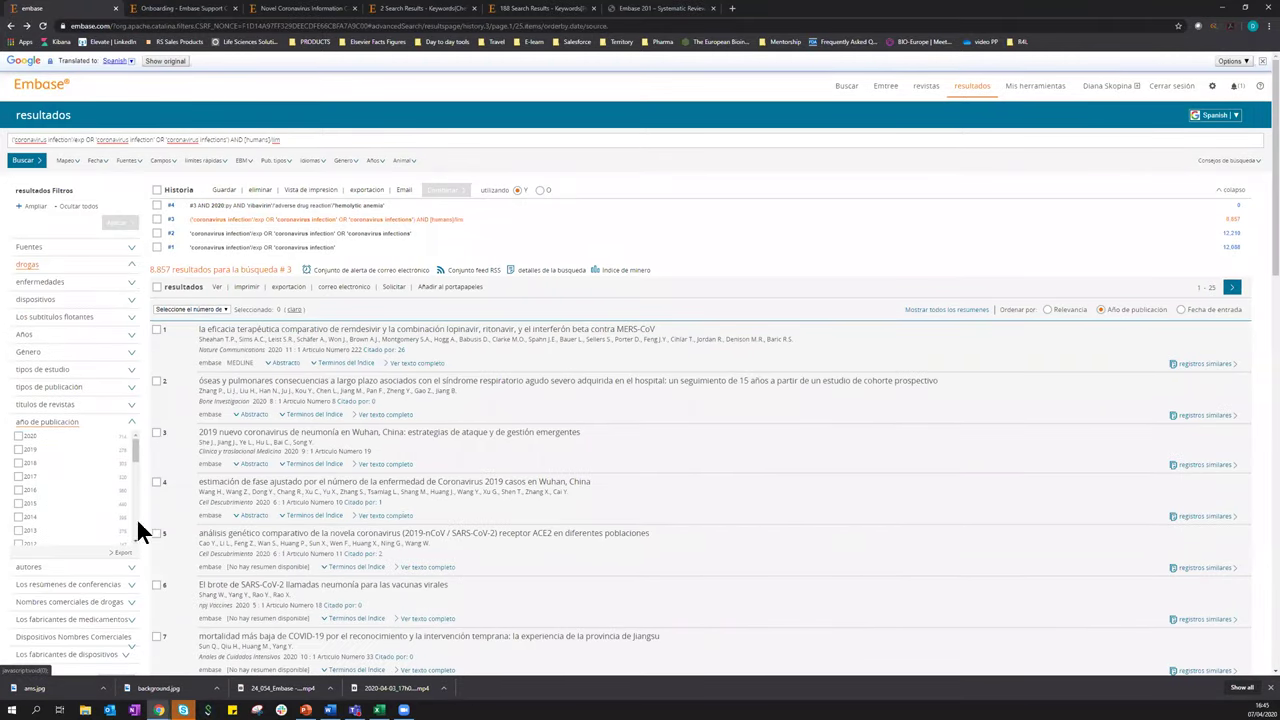
Filter the results of search #3 by publication year 2020 and apply the filter
click(18, 437)
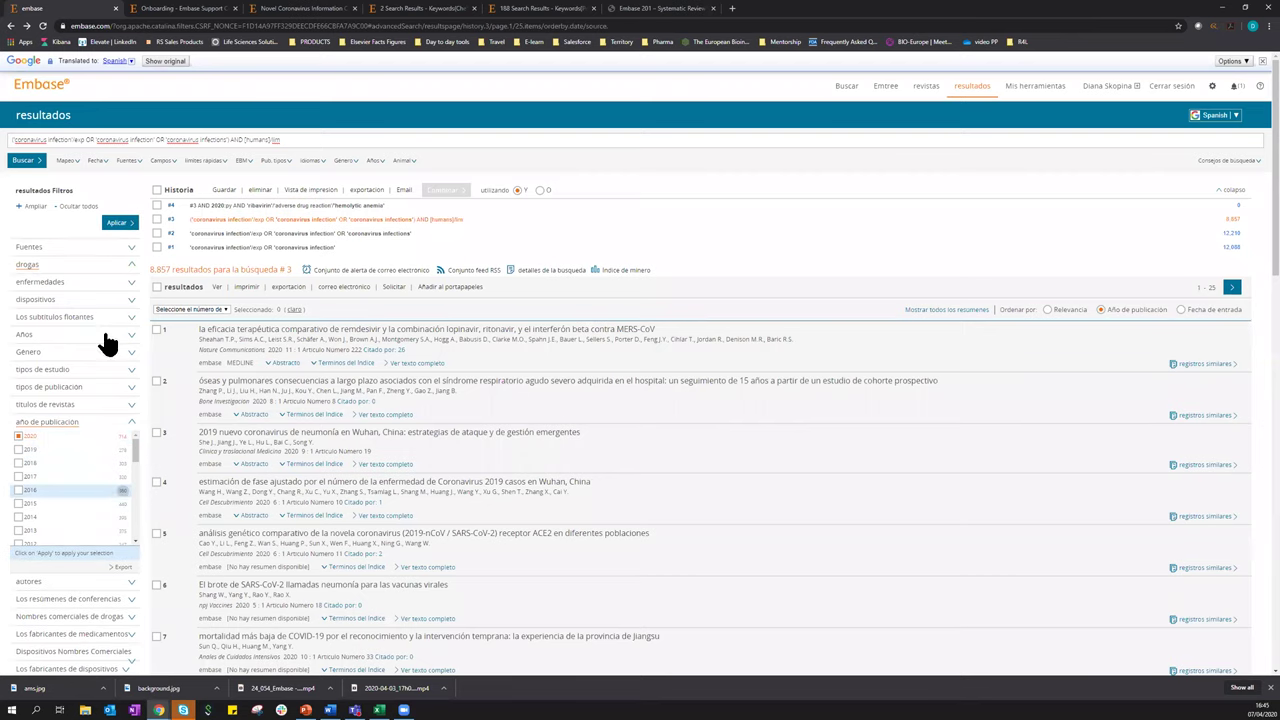
click(116, 224)
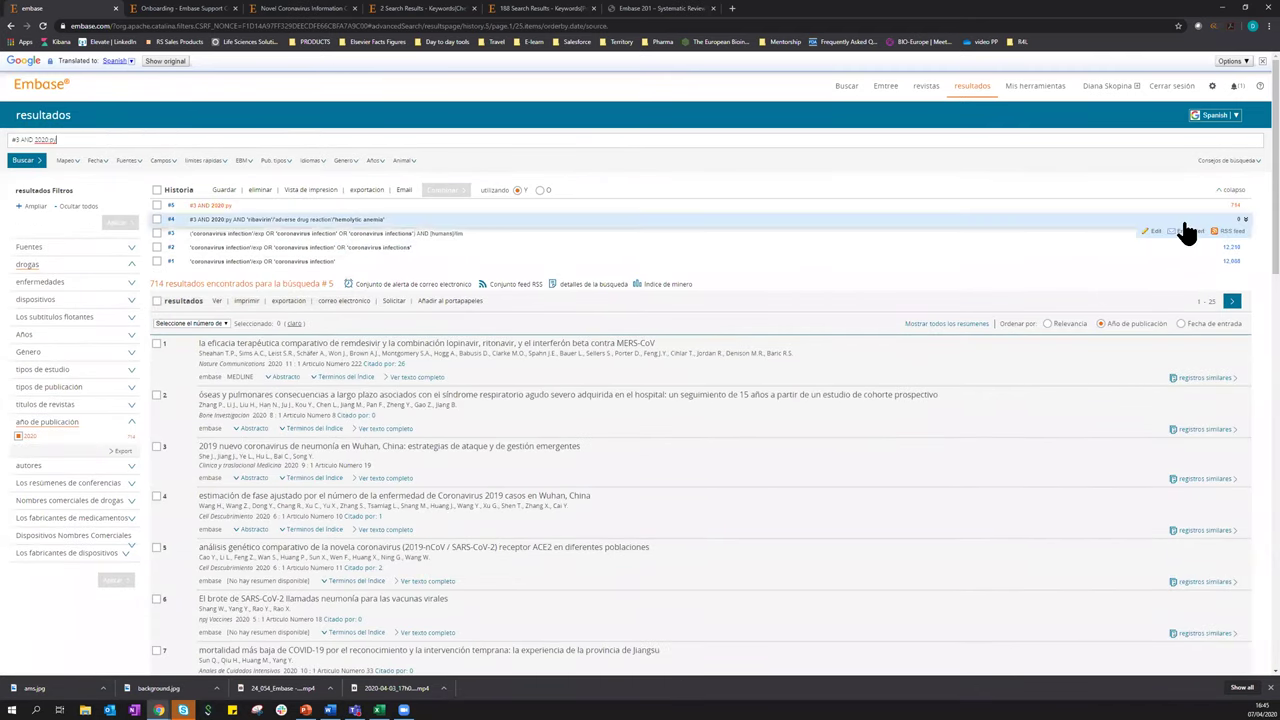
mouse_move(1238, 212)
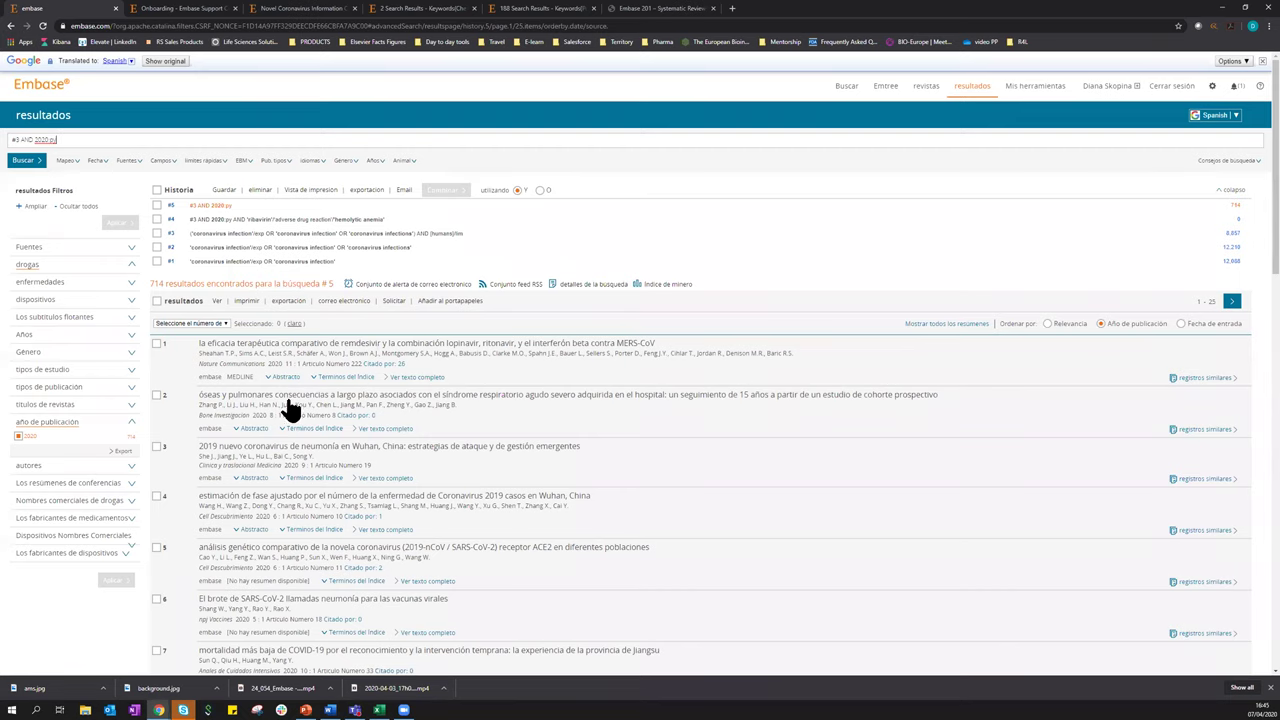
Switch the page translation language from Spanish to English
click(1236, 116)
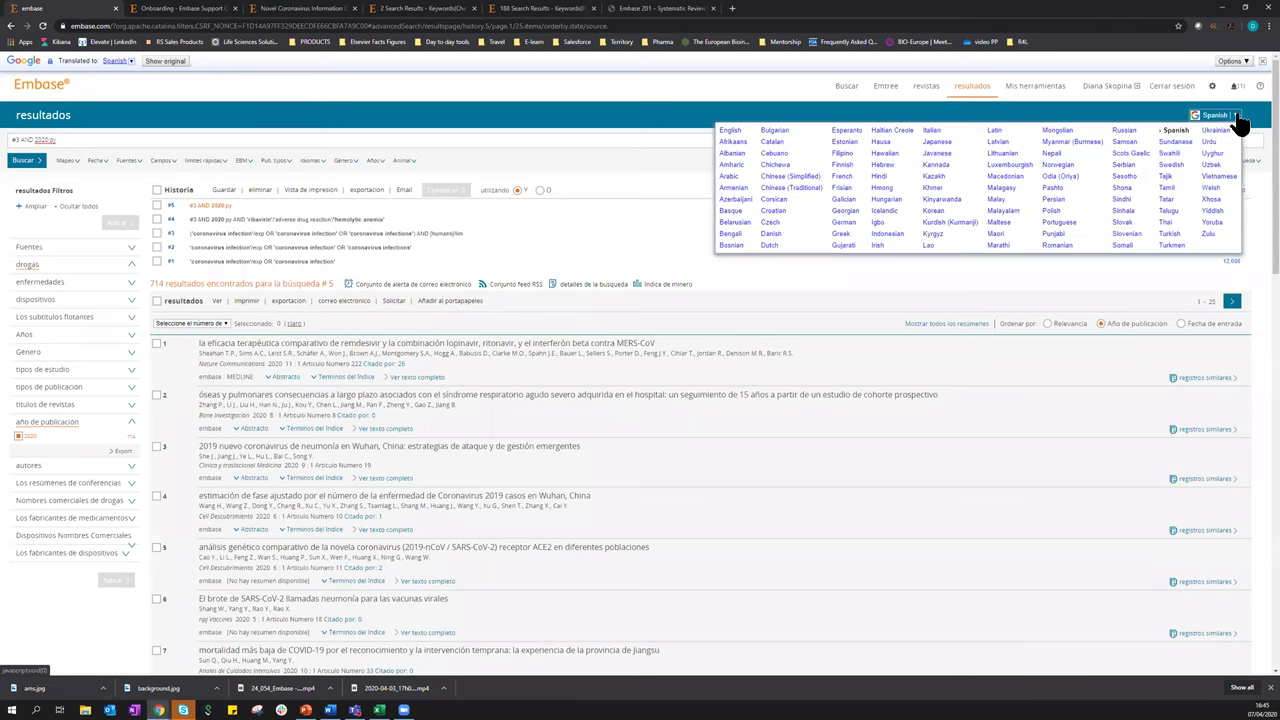
click(731, 130)
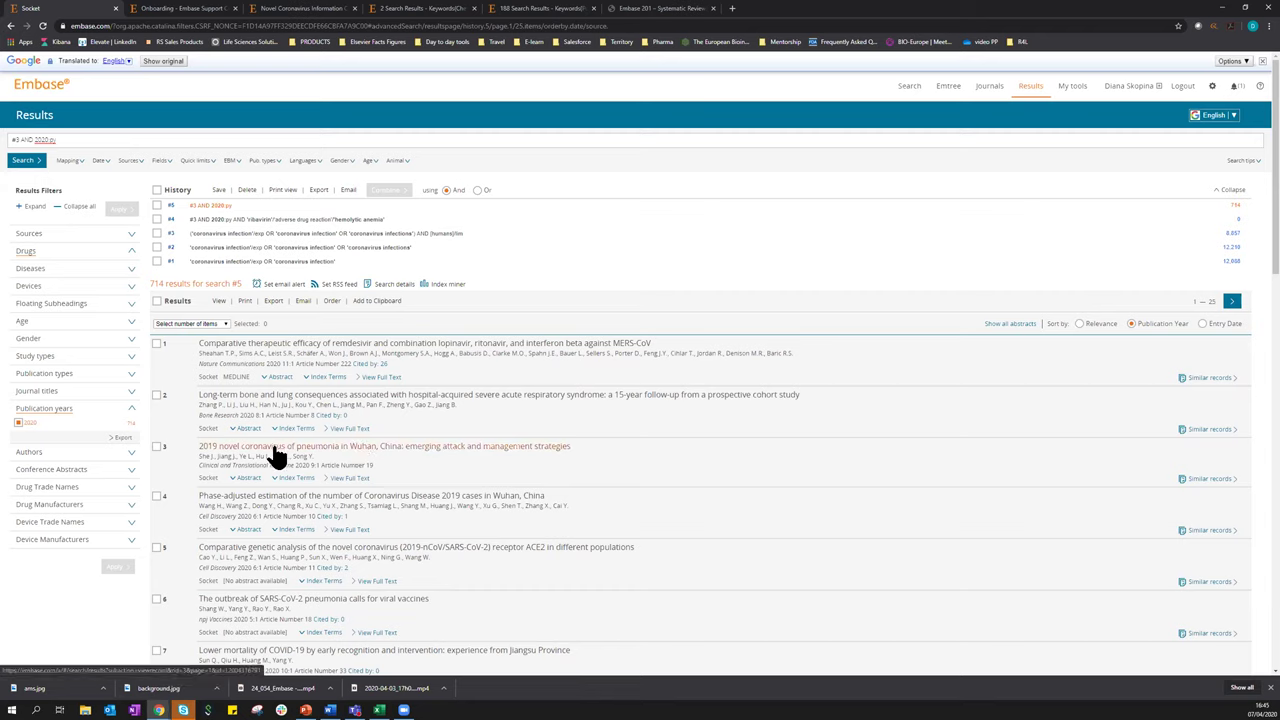
Open the record on the 2019 novel coronavirus of pneumonia in Wuhan and read its abstract
click(333, 448)
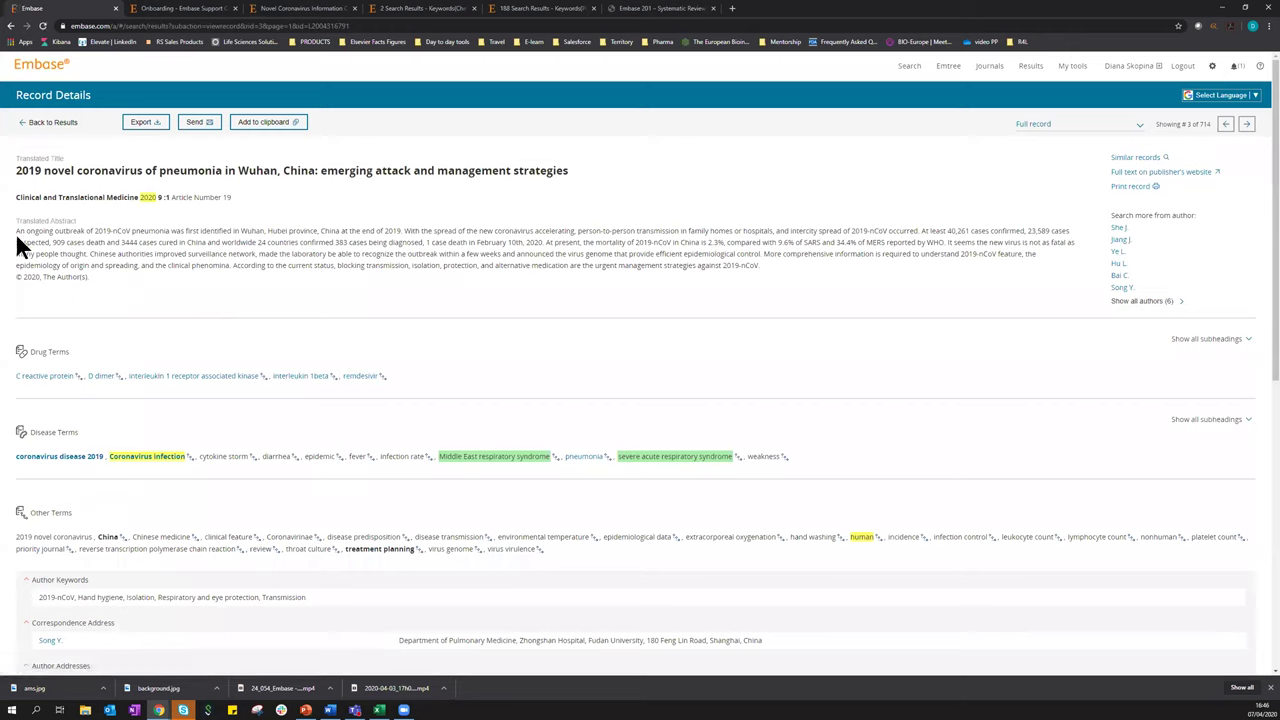
drag(16, 229, 128, 278)
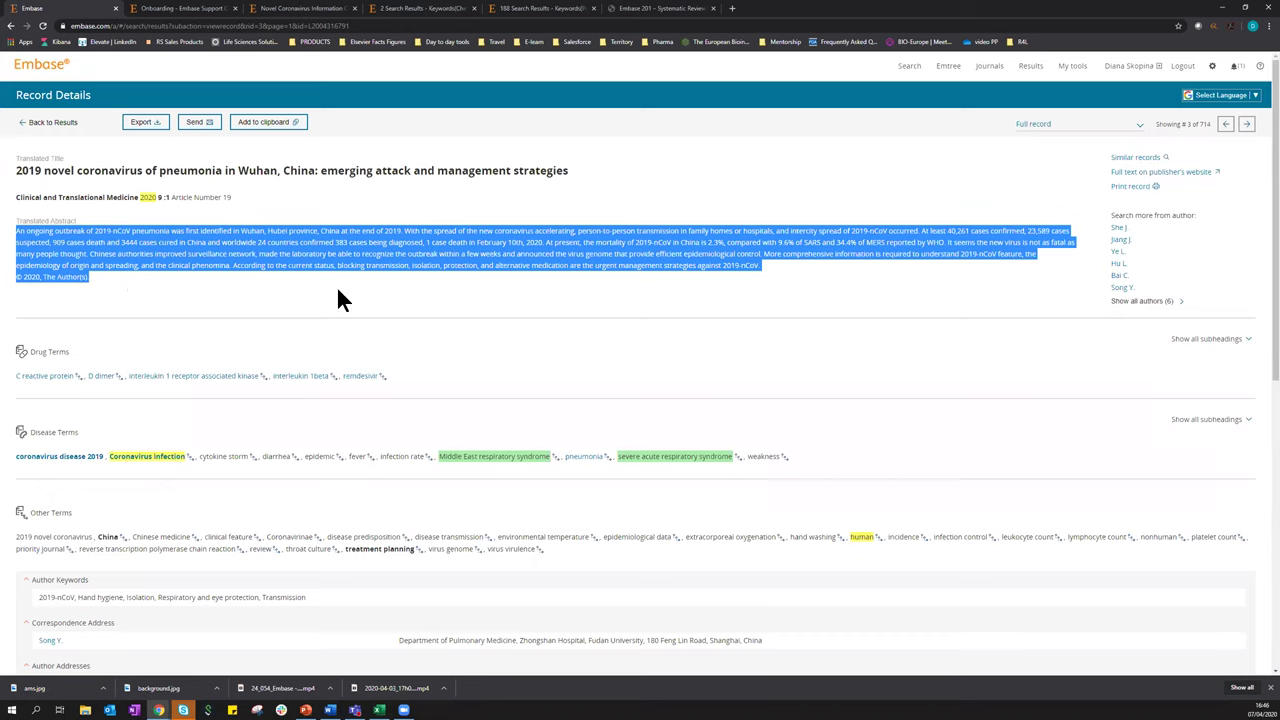
click(796, 279)
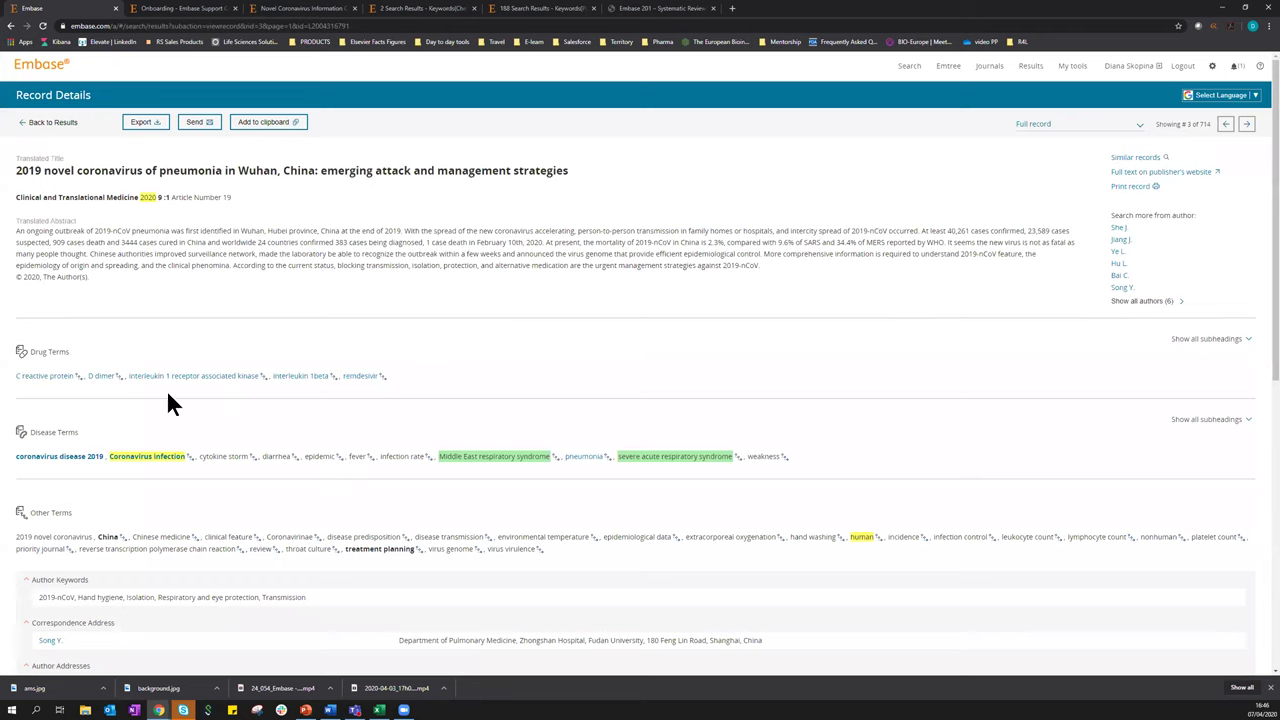
Examine the record's drug and disease terms, showing and then hiding all subheadings of the drug terms
drag(421, 374, 103, 348)
click(112, 346)
scroll(456, 379, down, 1)
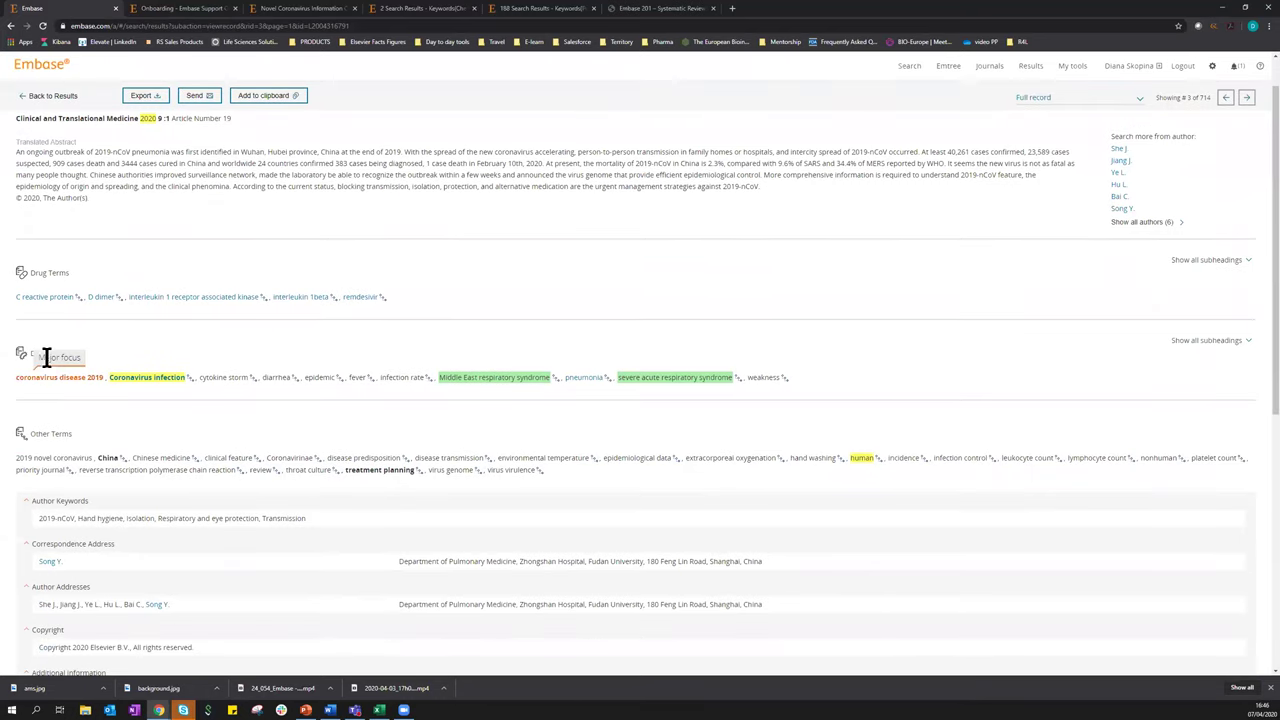
drag(6, 380, 816, 386)
click(1062, 290)
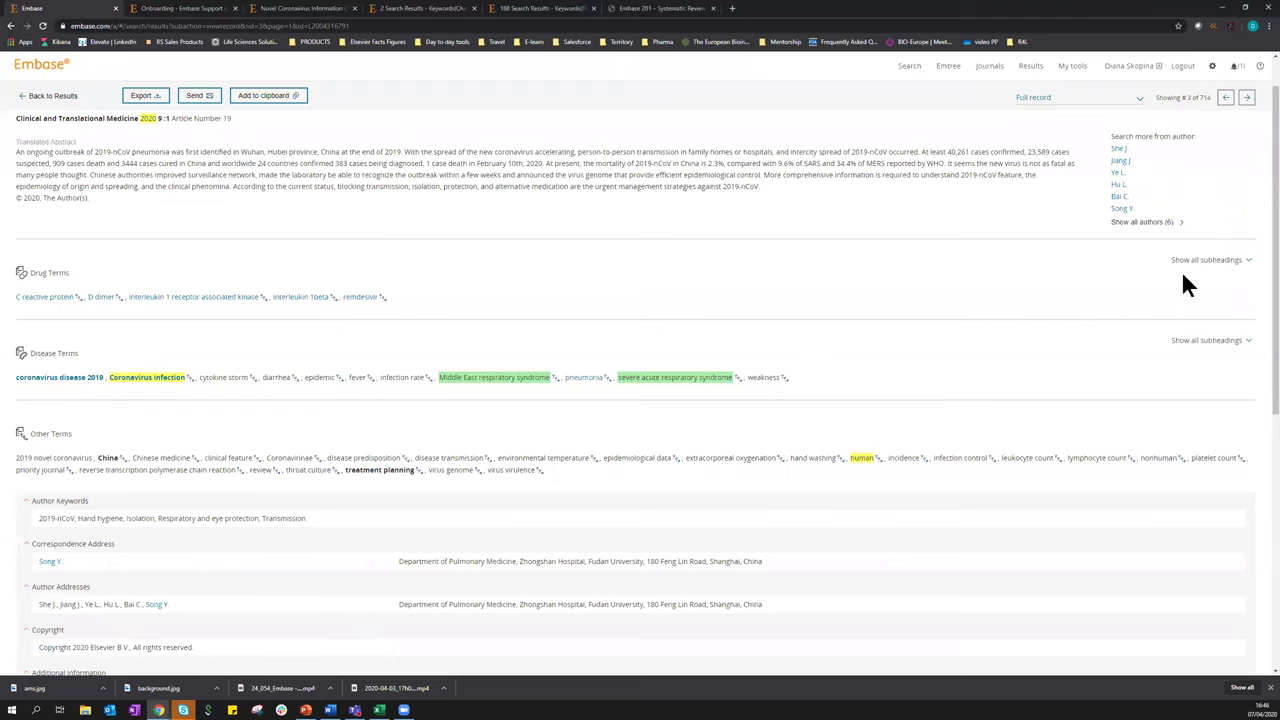
click(1238, 263)
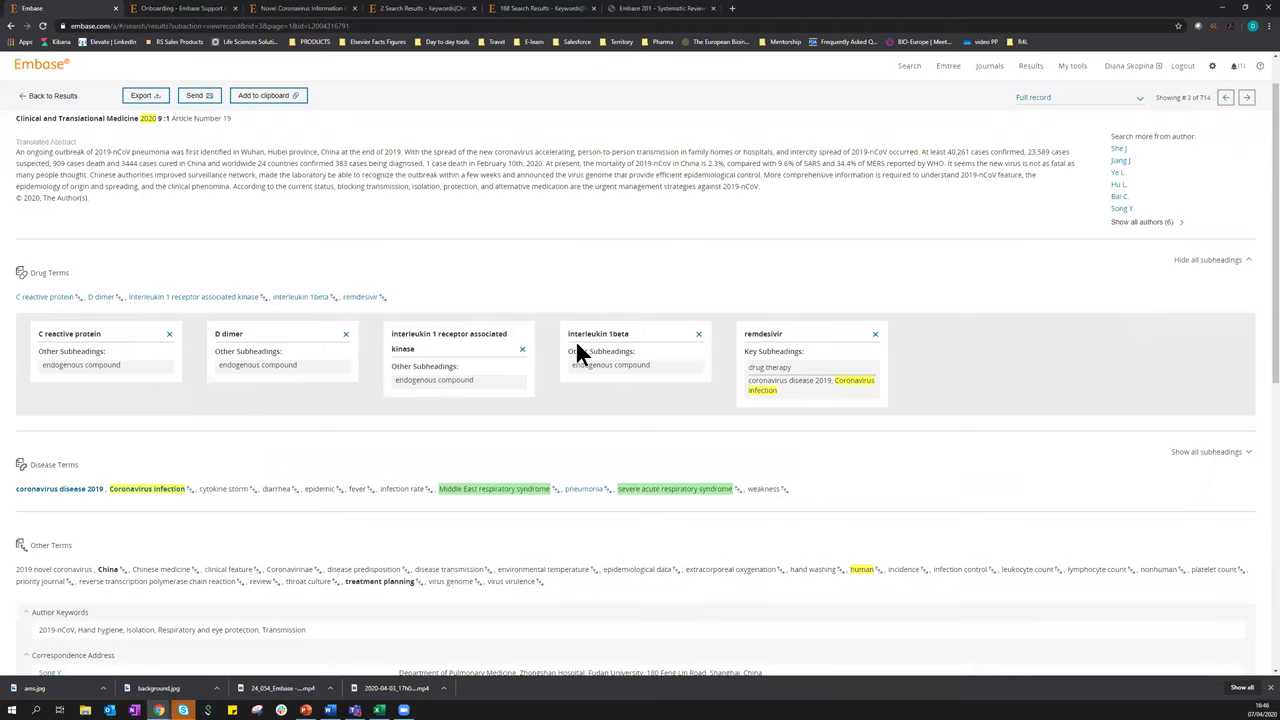
click(1190, 264)
Look through the rest of the record down to the CAS registry numbers and return to the results list
scroll(229, 352, down, 2)
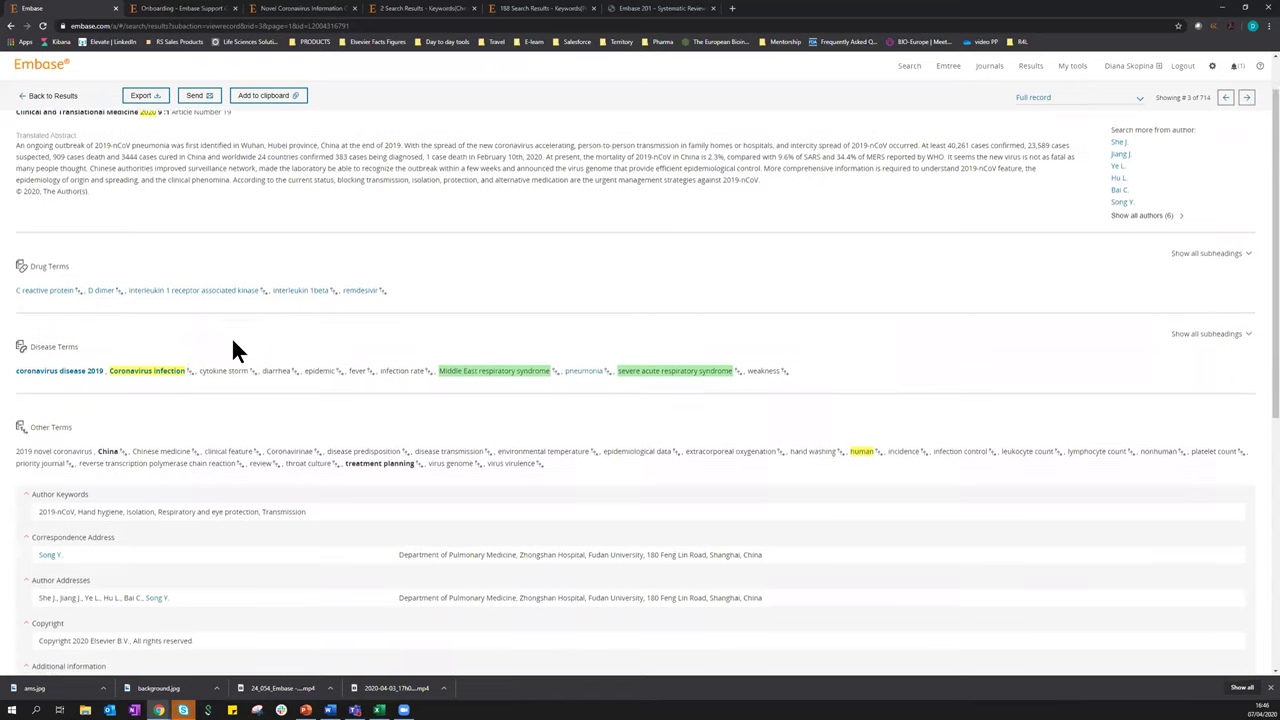
scroll(170, 401, down, 1)
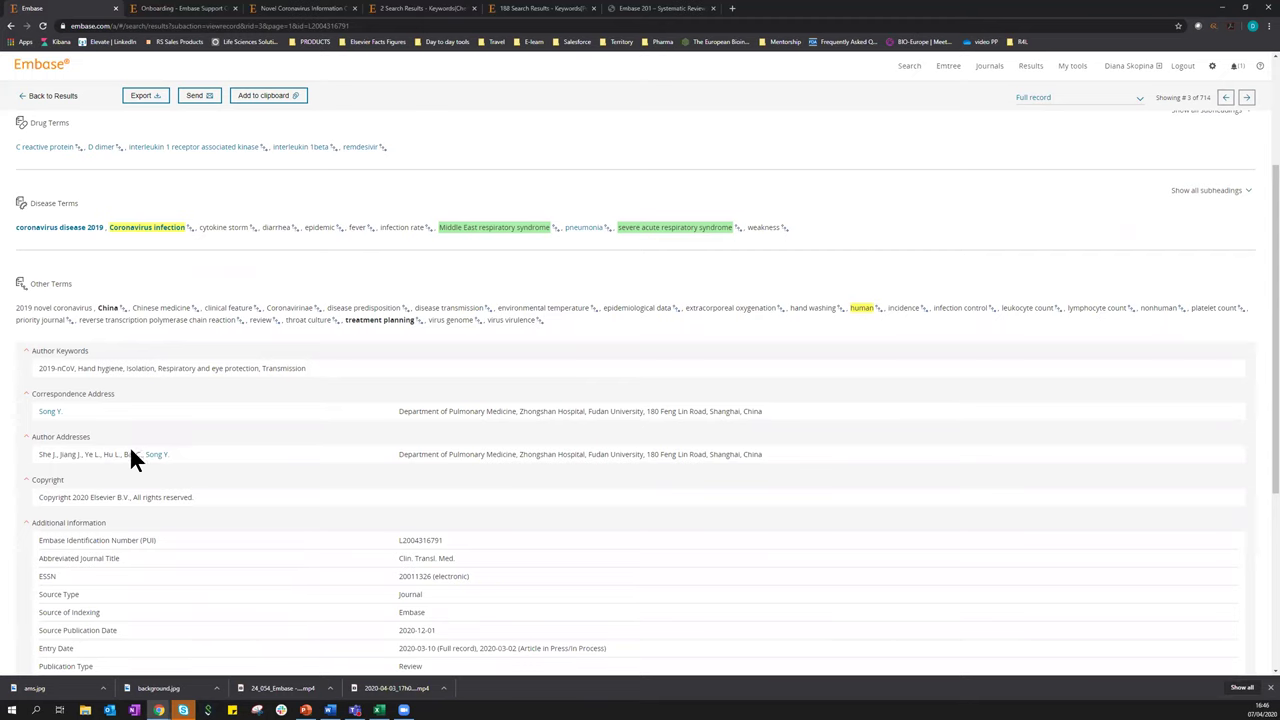
scroll(130, 455, down, 6)
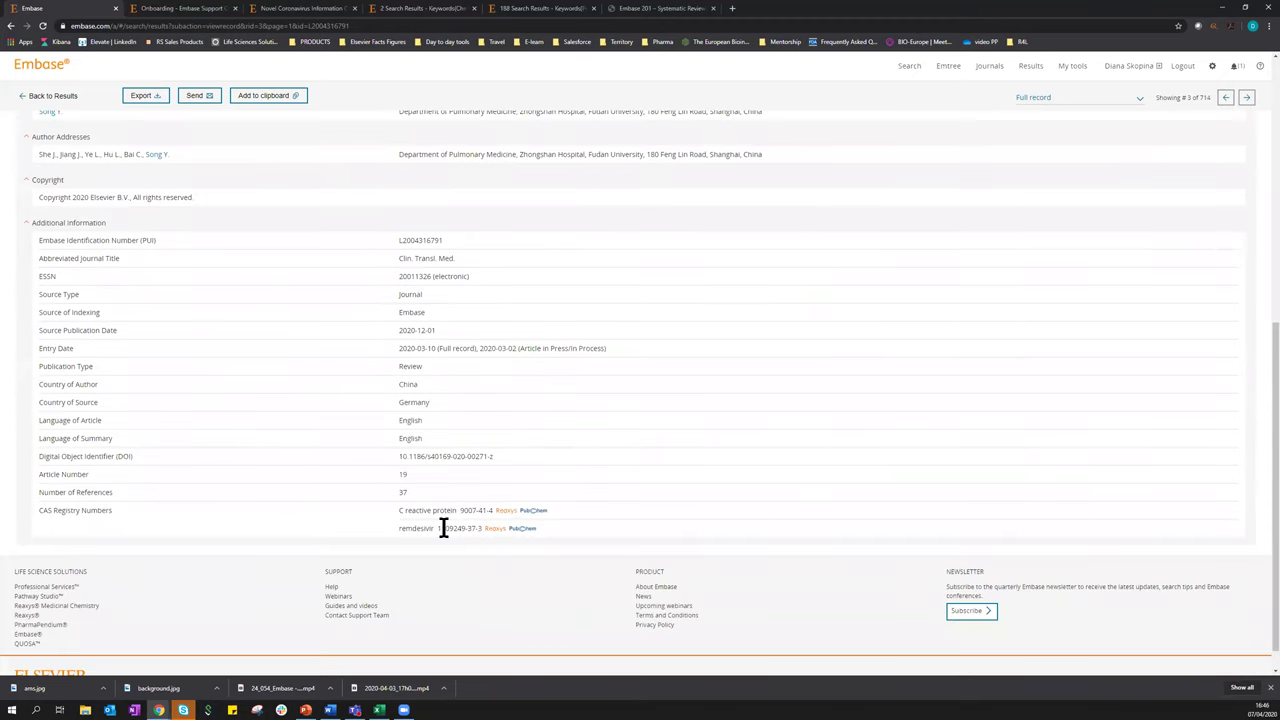
scroll(396, 312, up, 10)
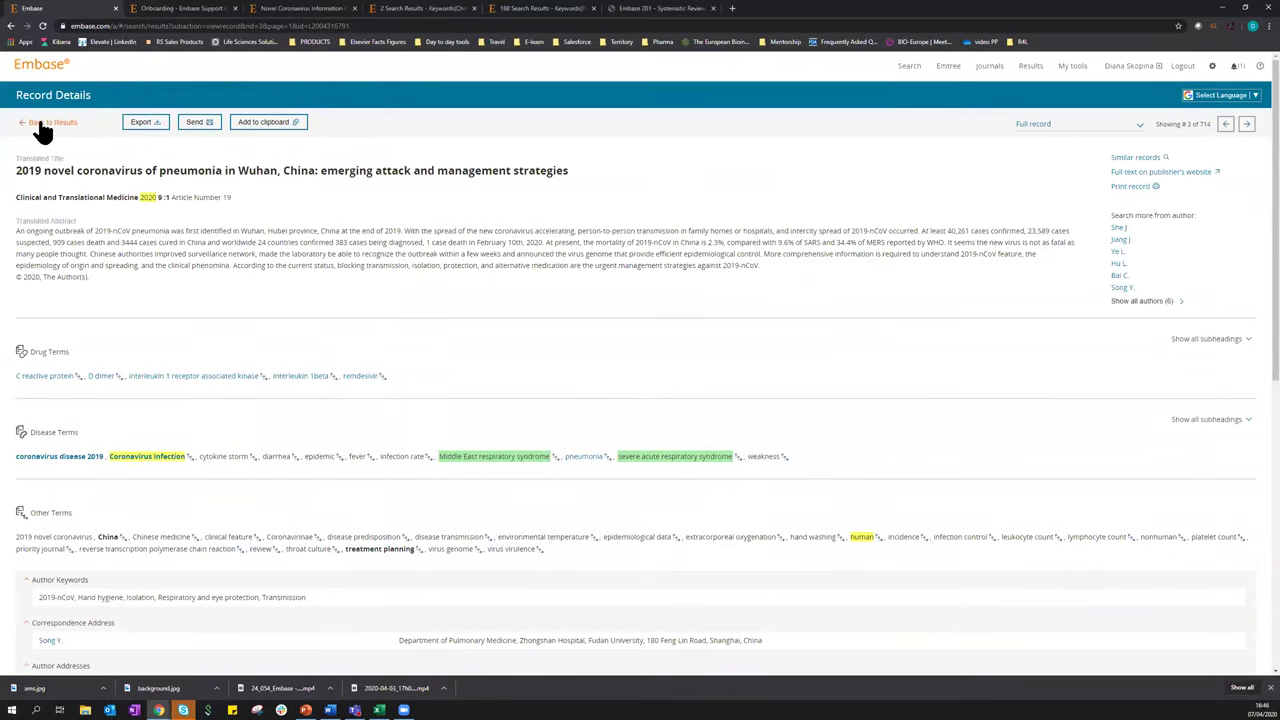
click(43, 128)
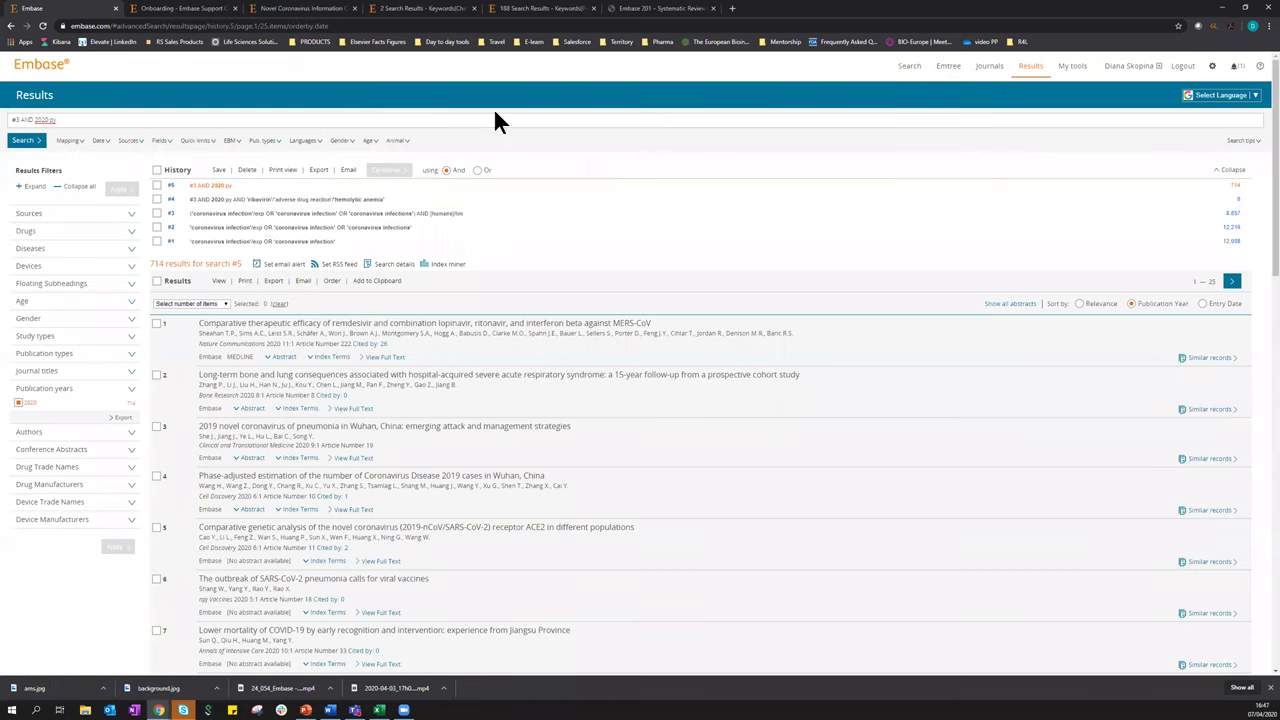
Reopen the PICO search form and add the Emtree term "disease management" as the Intervention
click(908, 70)
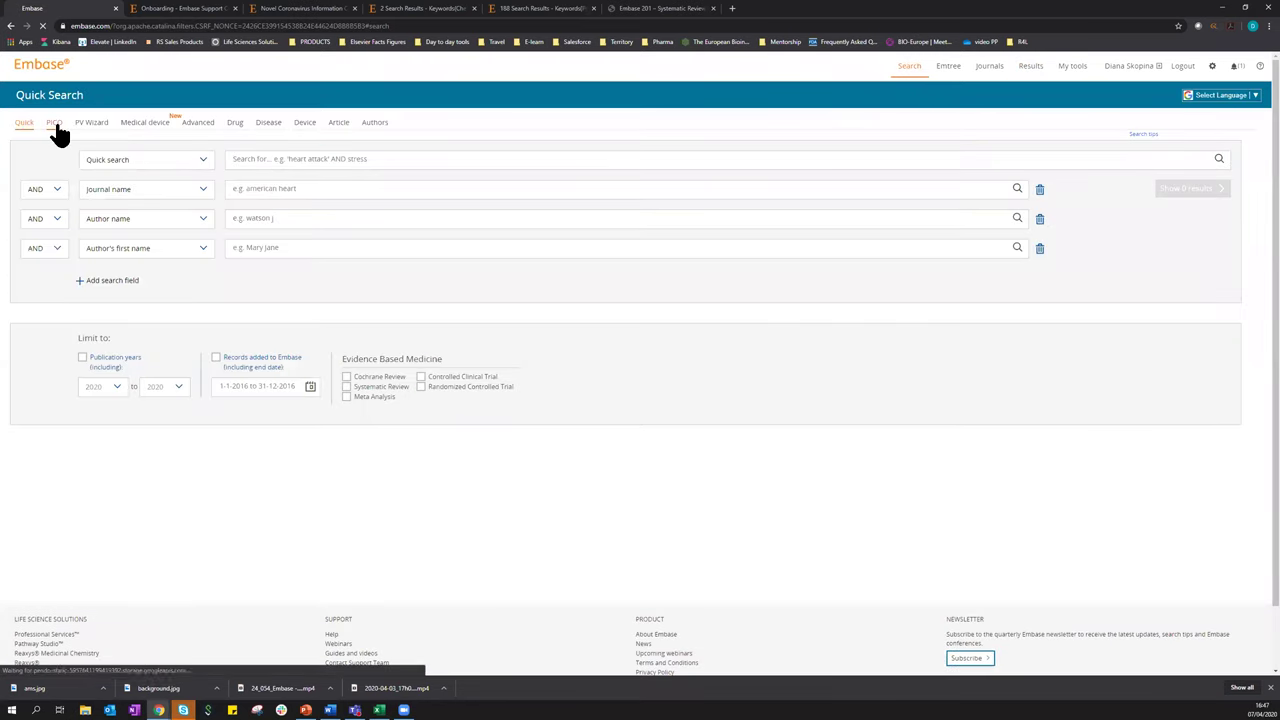
click(54, 123)
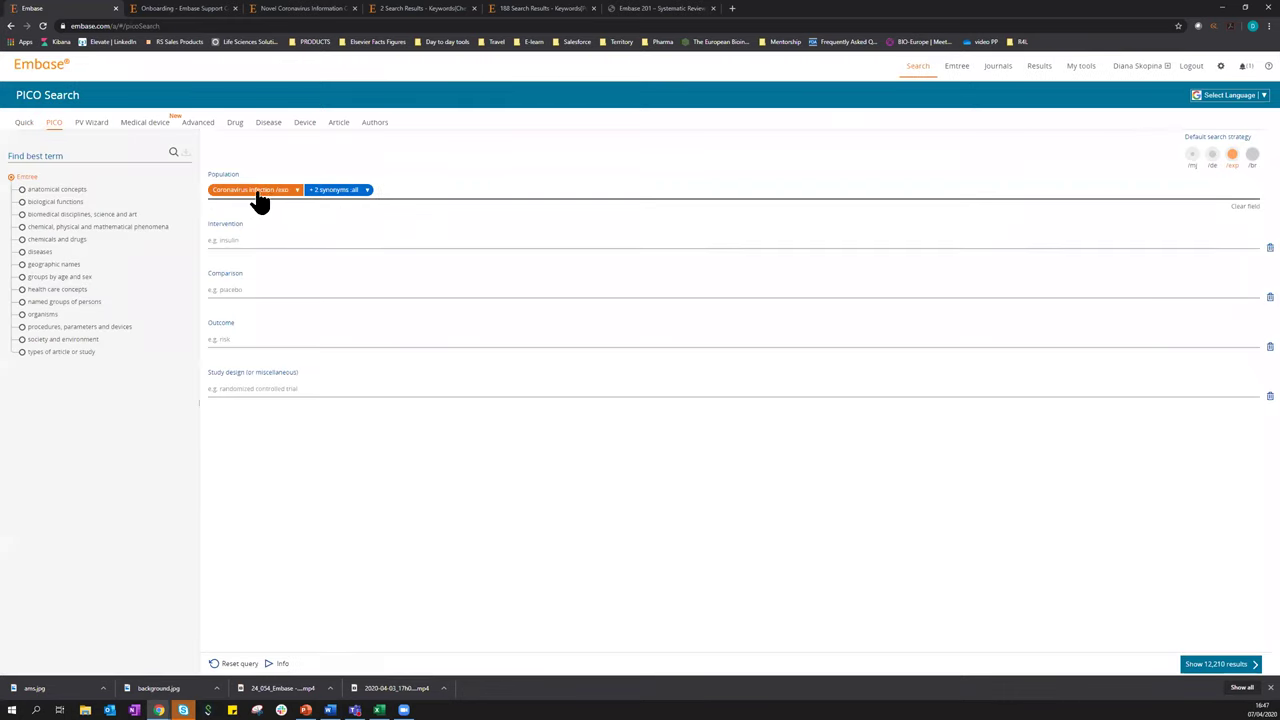
click(233, 241)
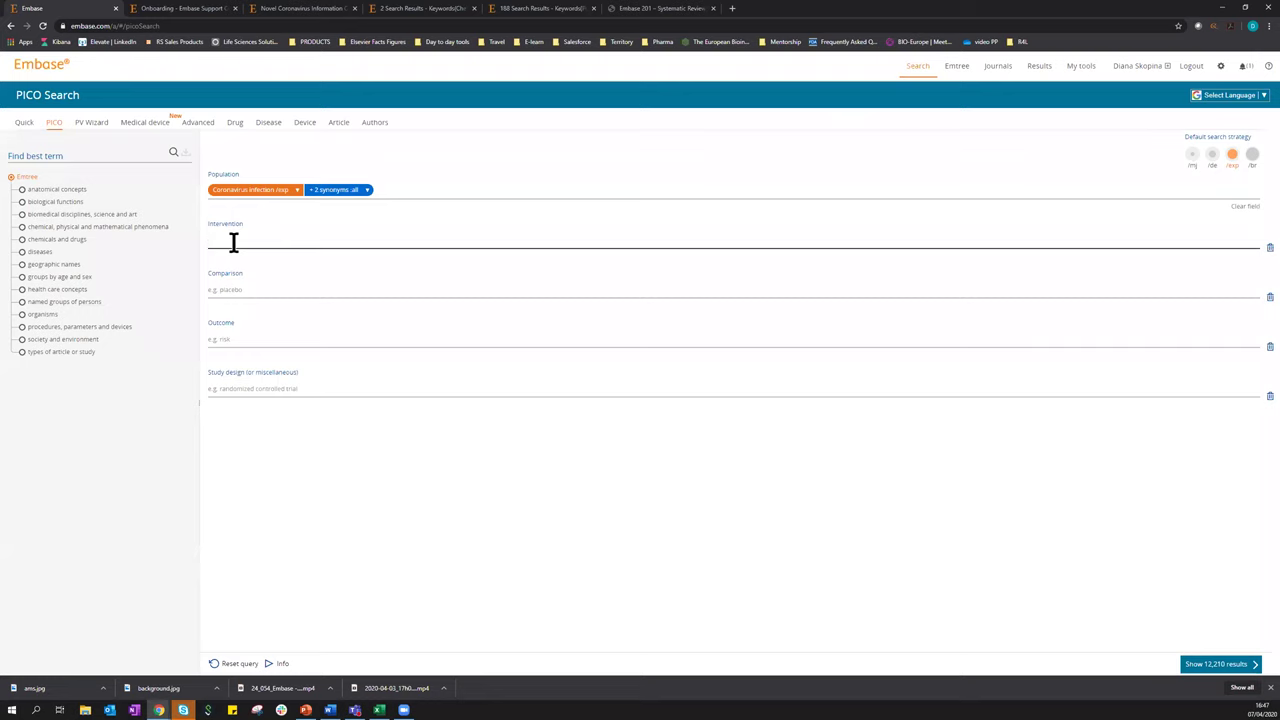
text(diseas)
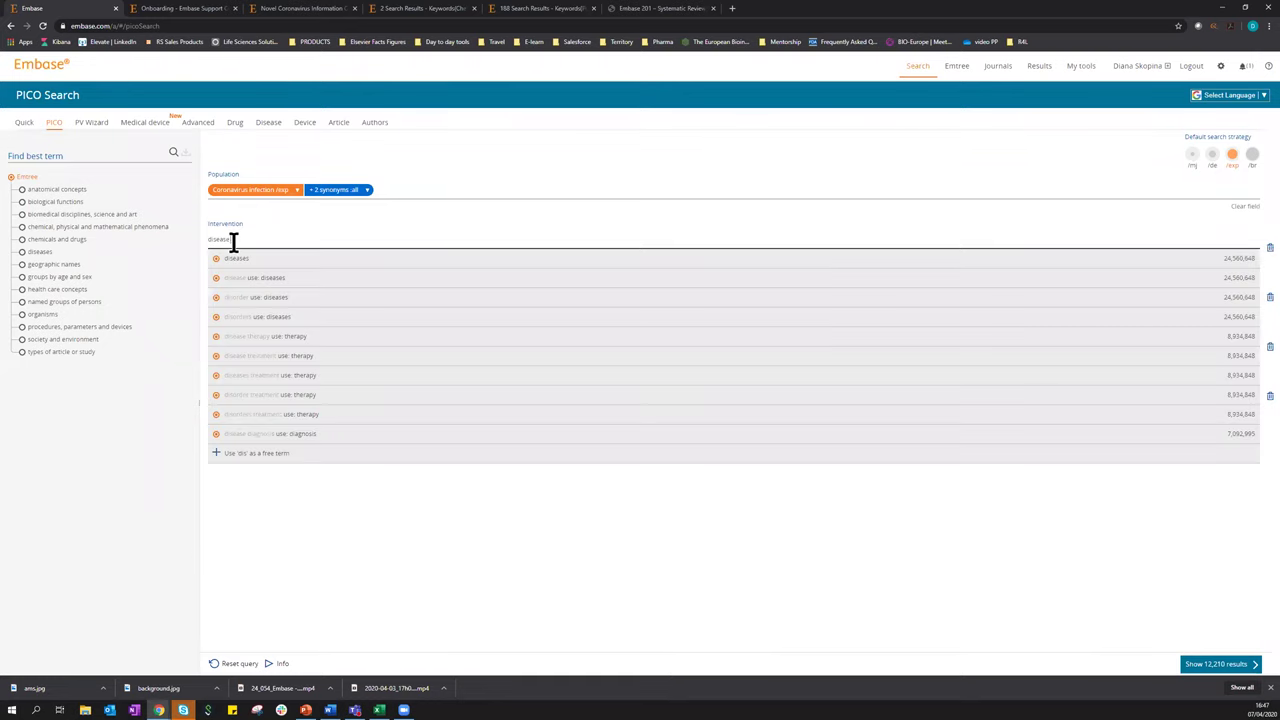
text(e management)
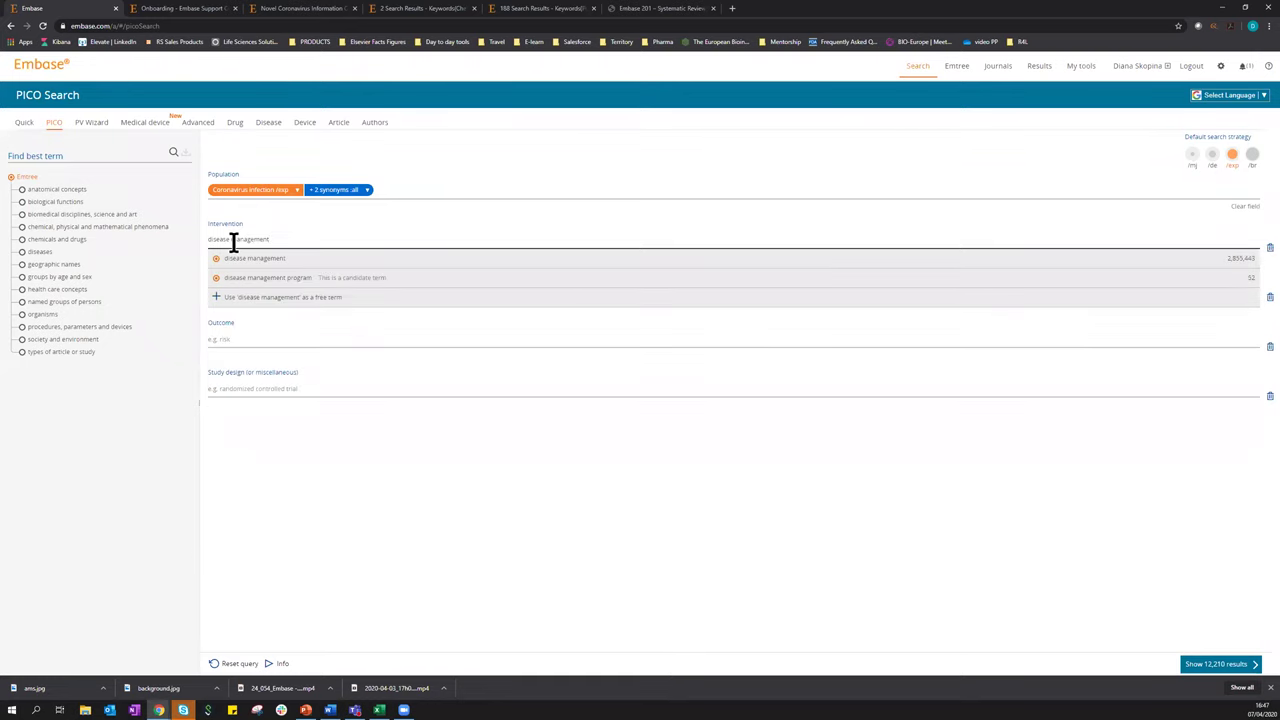
click(245, 258)
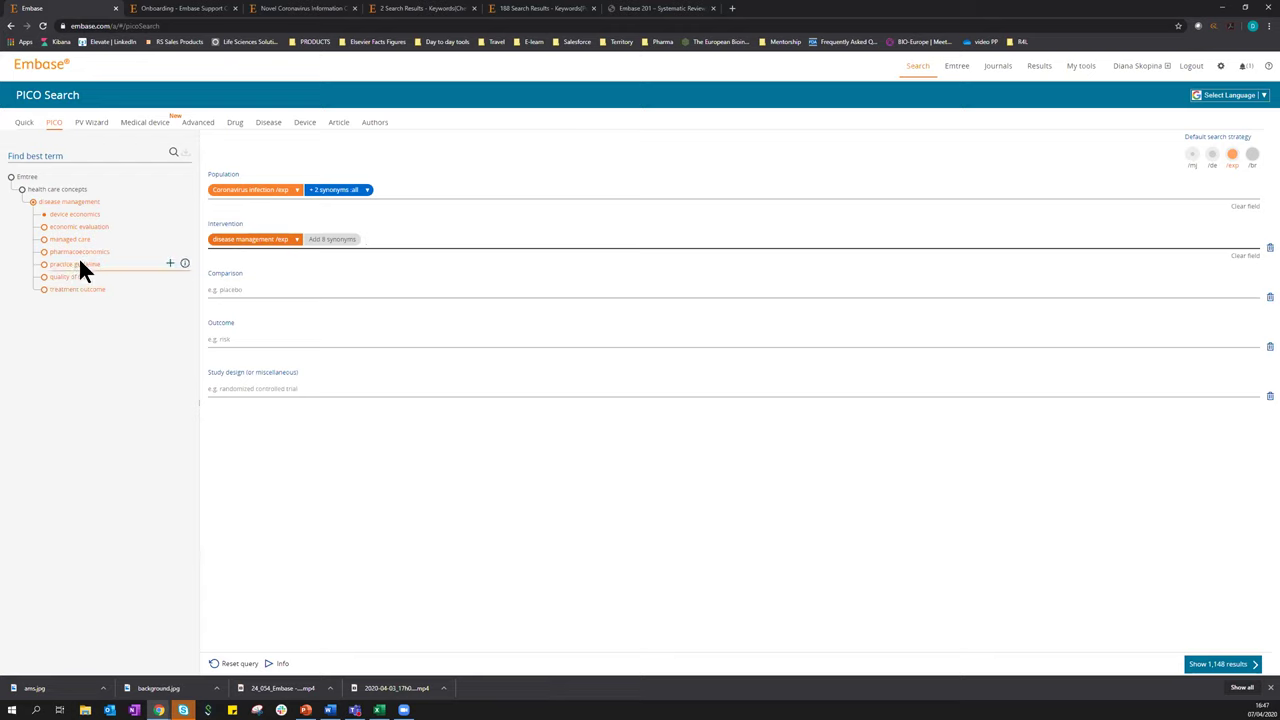
Include all synonyms of disease management in the Intervention and show the search results
click(330, 240)
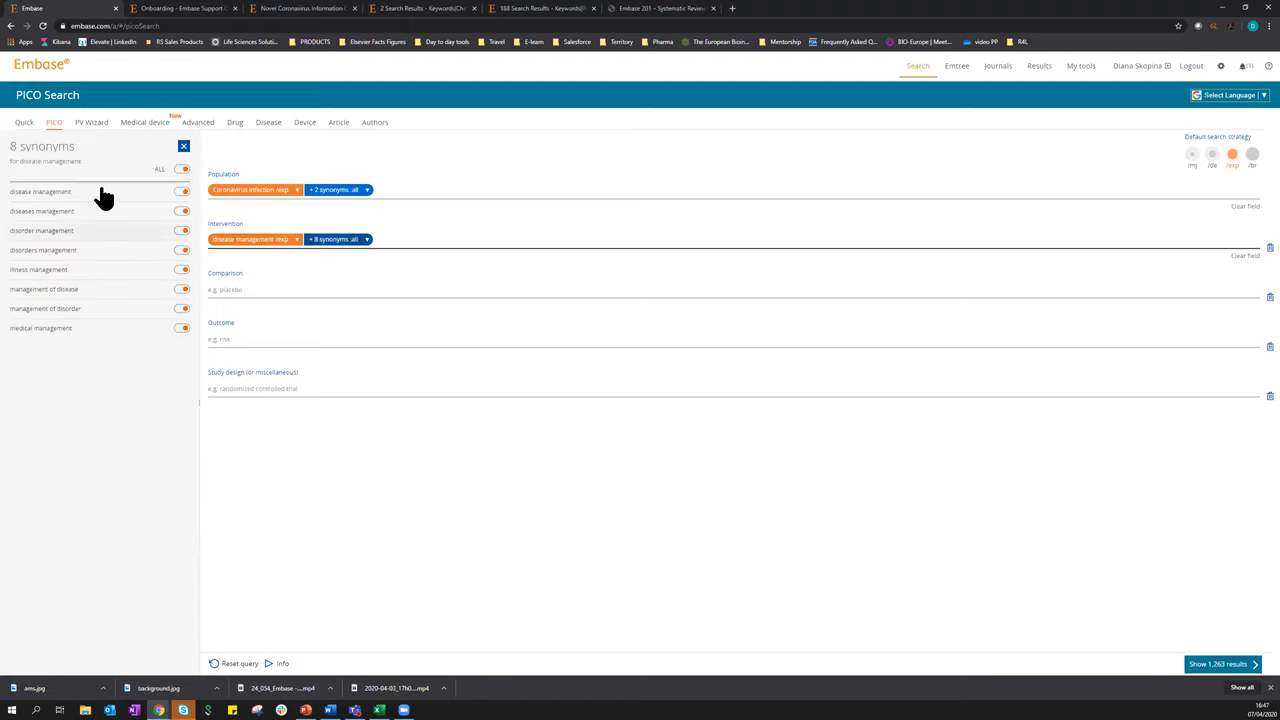
click(182, 251)
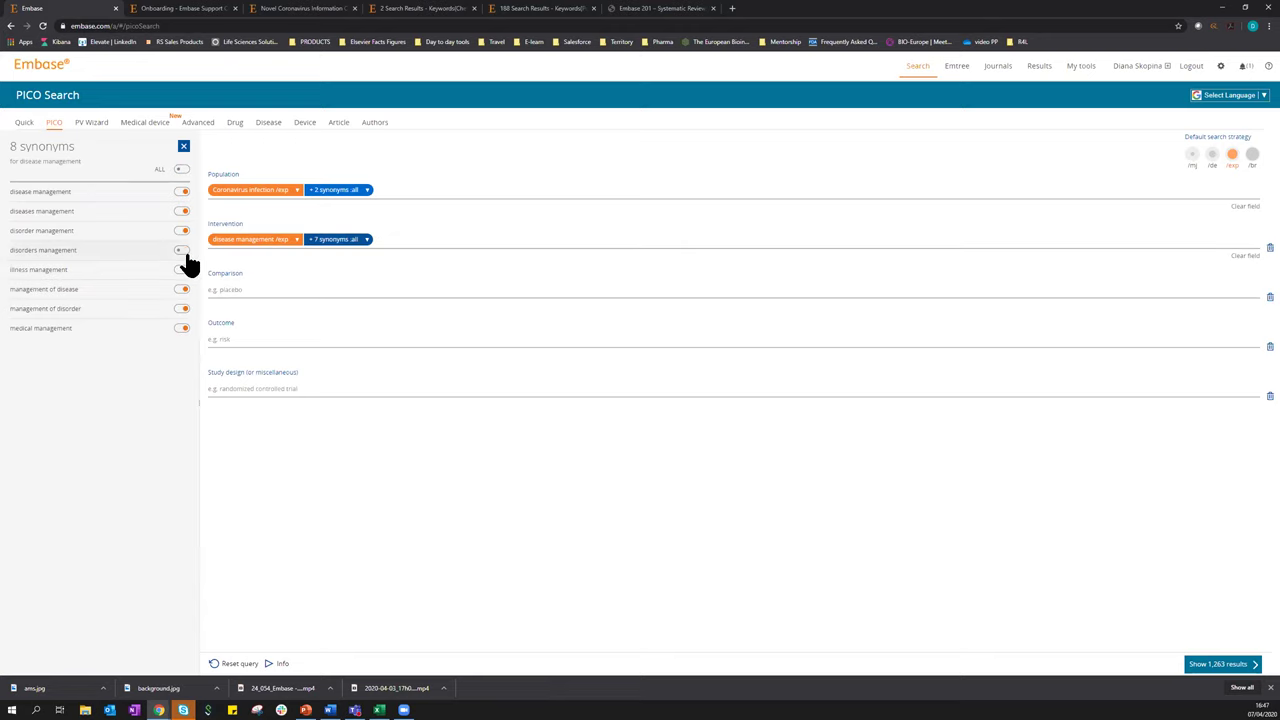
click(181, 251)
click(1230, 666)
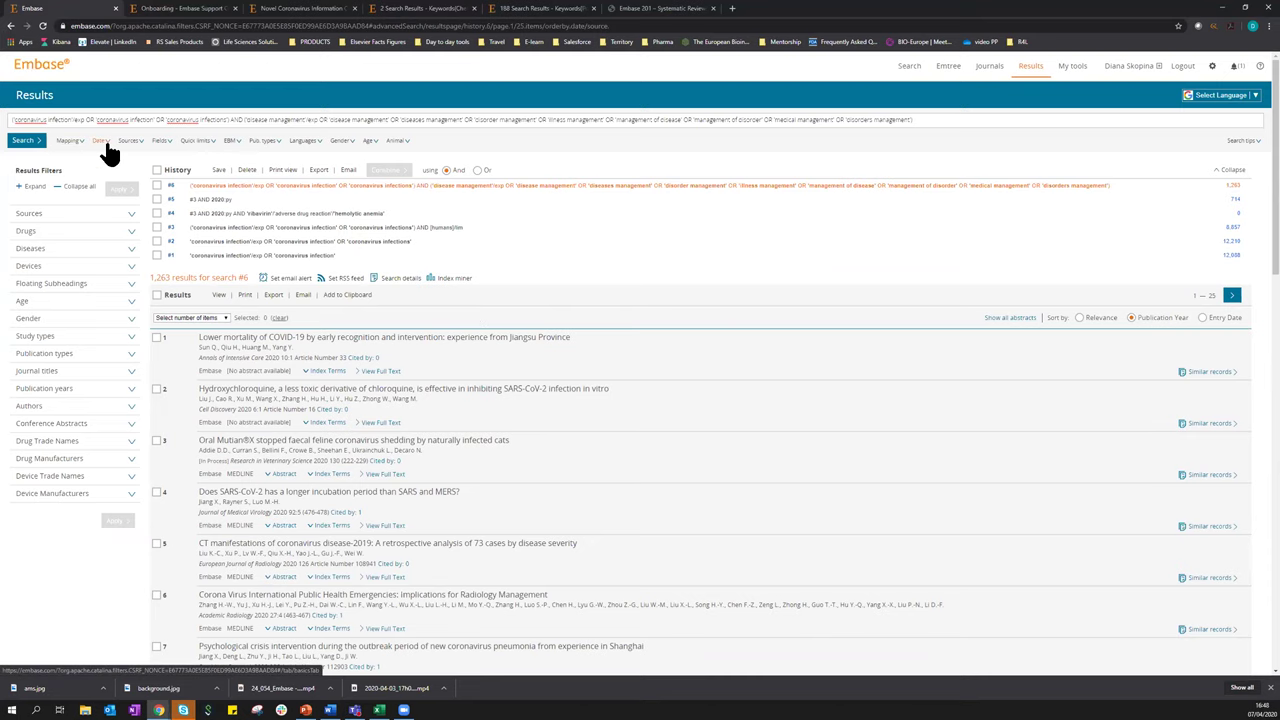
Limit the coronavirus infection and disease management search to Humans and rerun it
click(200, 142)
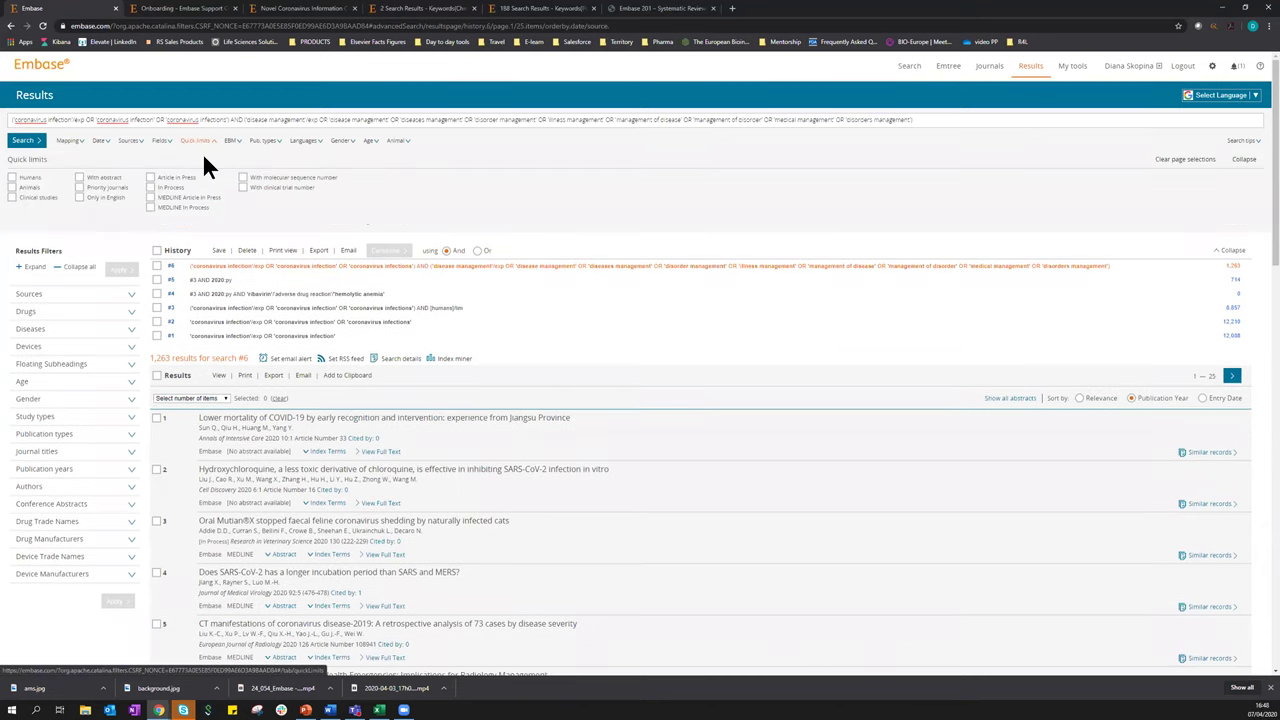
click(12, 178)
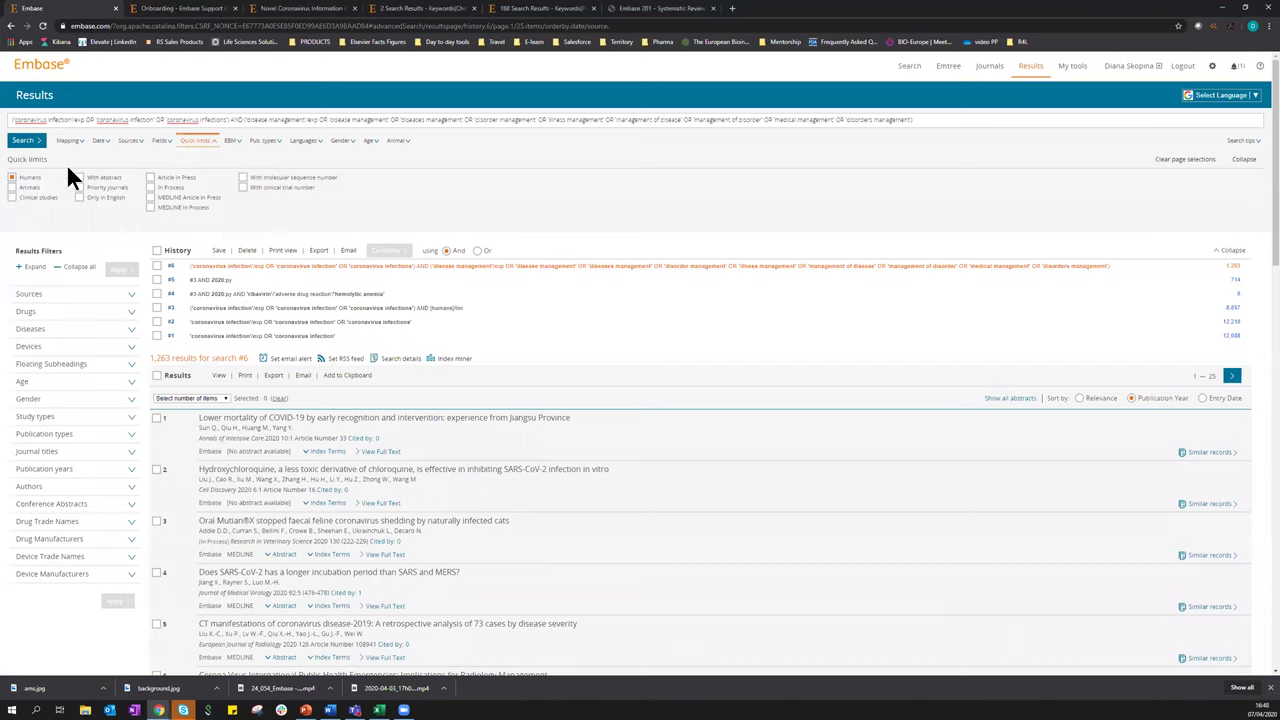
click(27, 141)
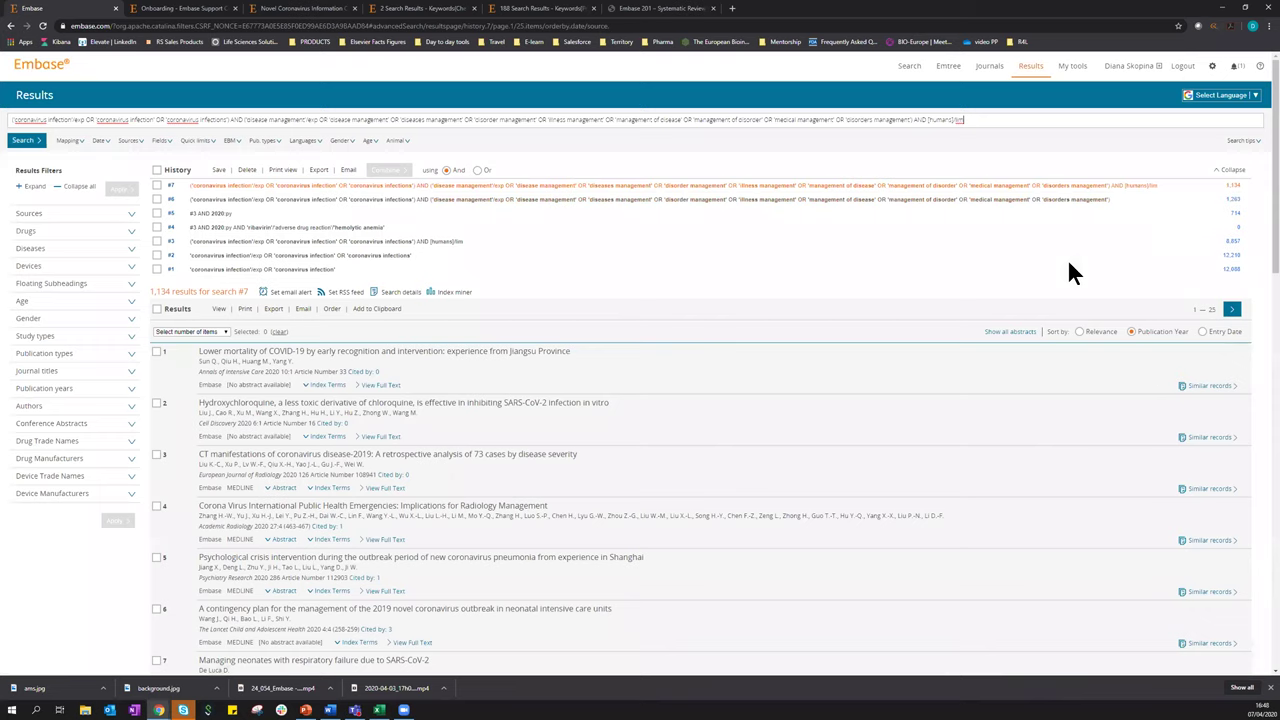
mouse_move(1240, 190)
Filter the results of the humans-limited search #7 by publication year 2020 and apply the filter
click(76, 392)
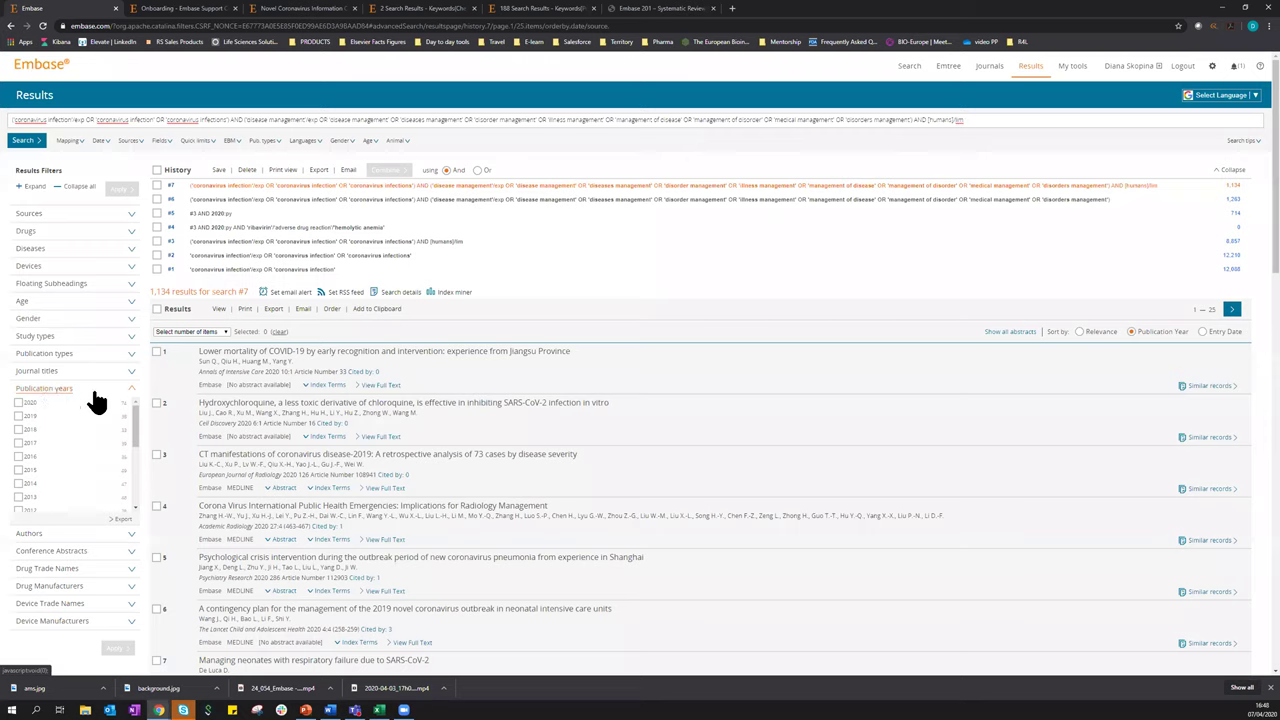
click(19, 403)
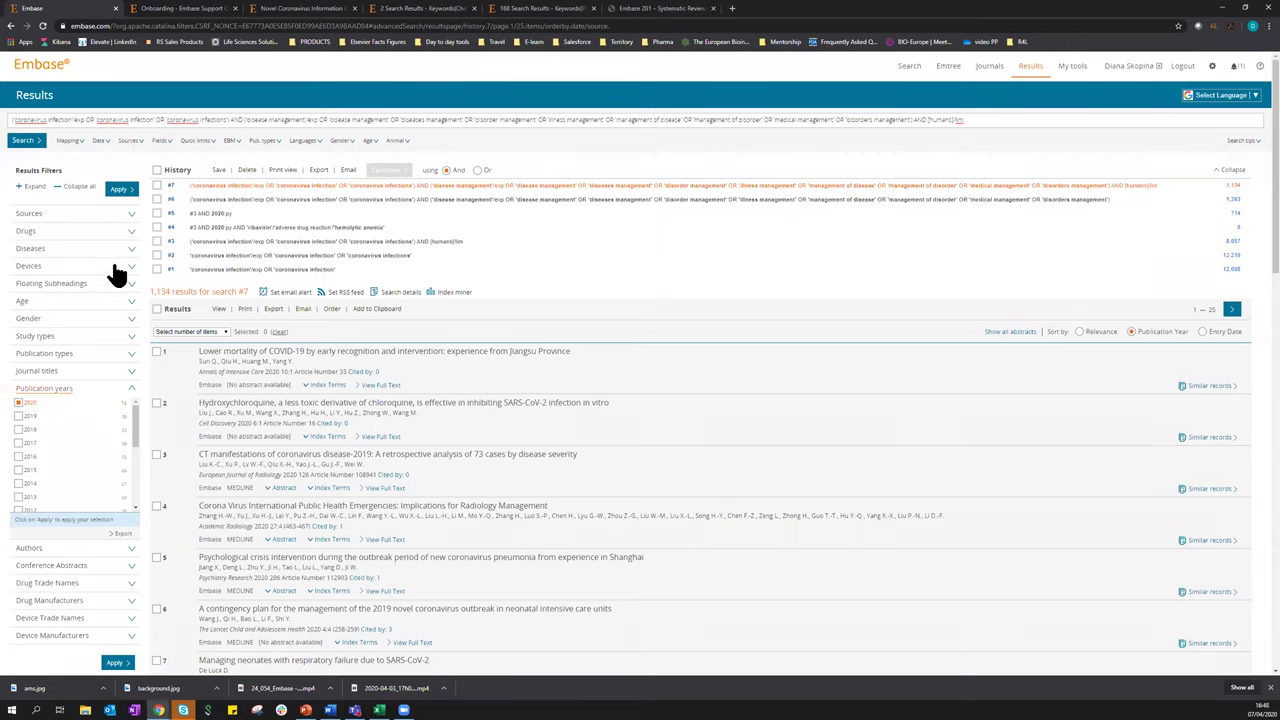
click(120, 190)
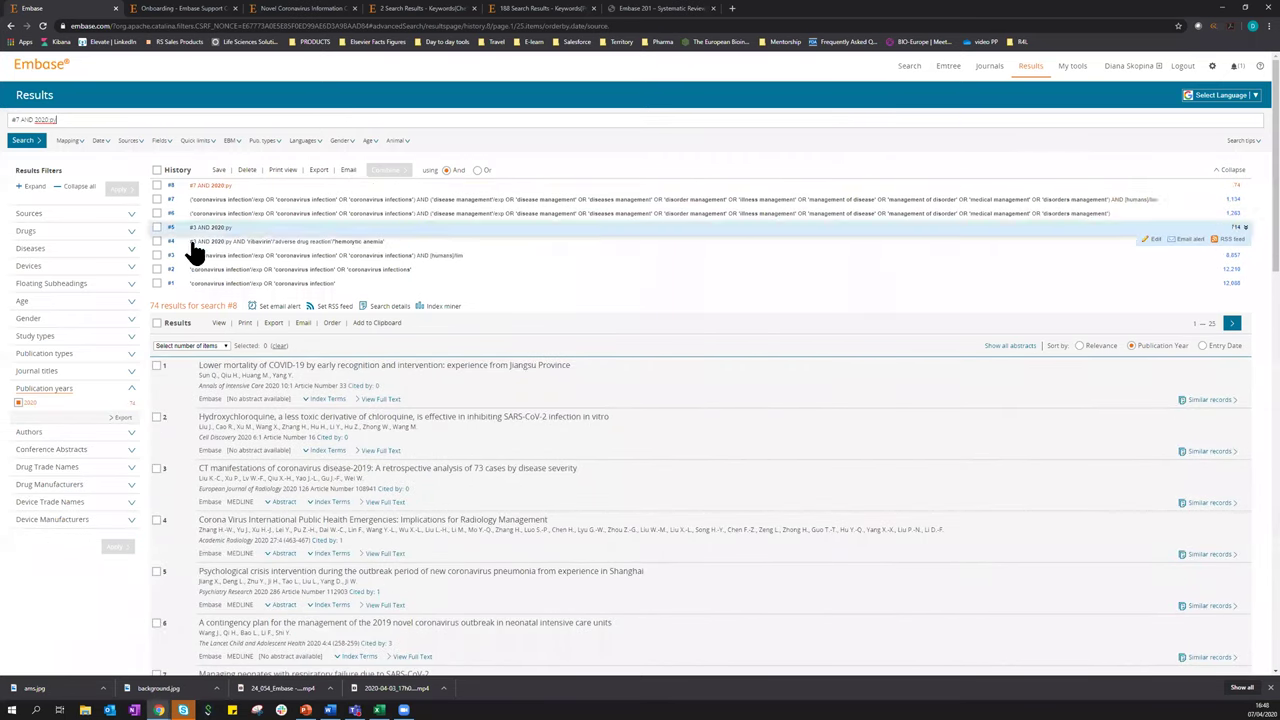
Expand the drugs filter for search #8 and look through the listed drugs
click(131, 232)
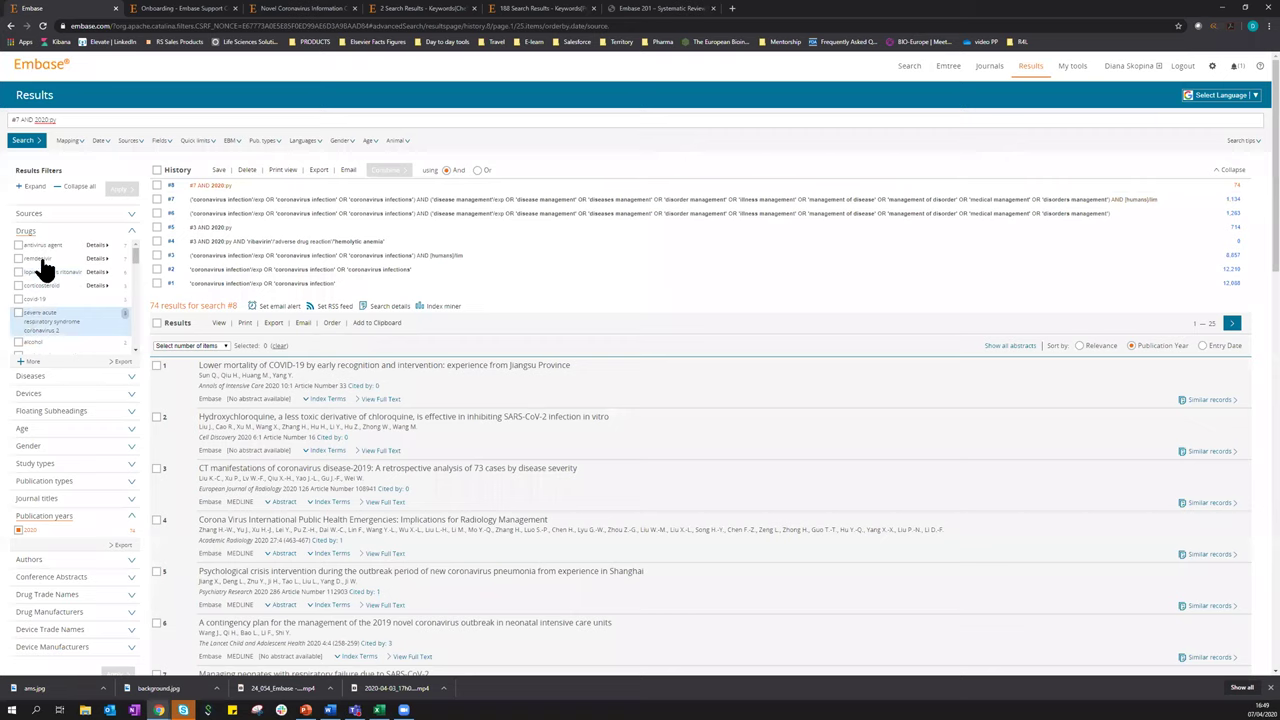
scroll(60, 275, down, 2)
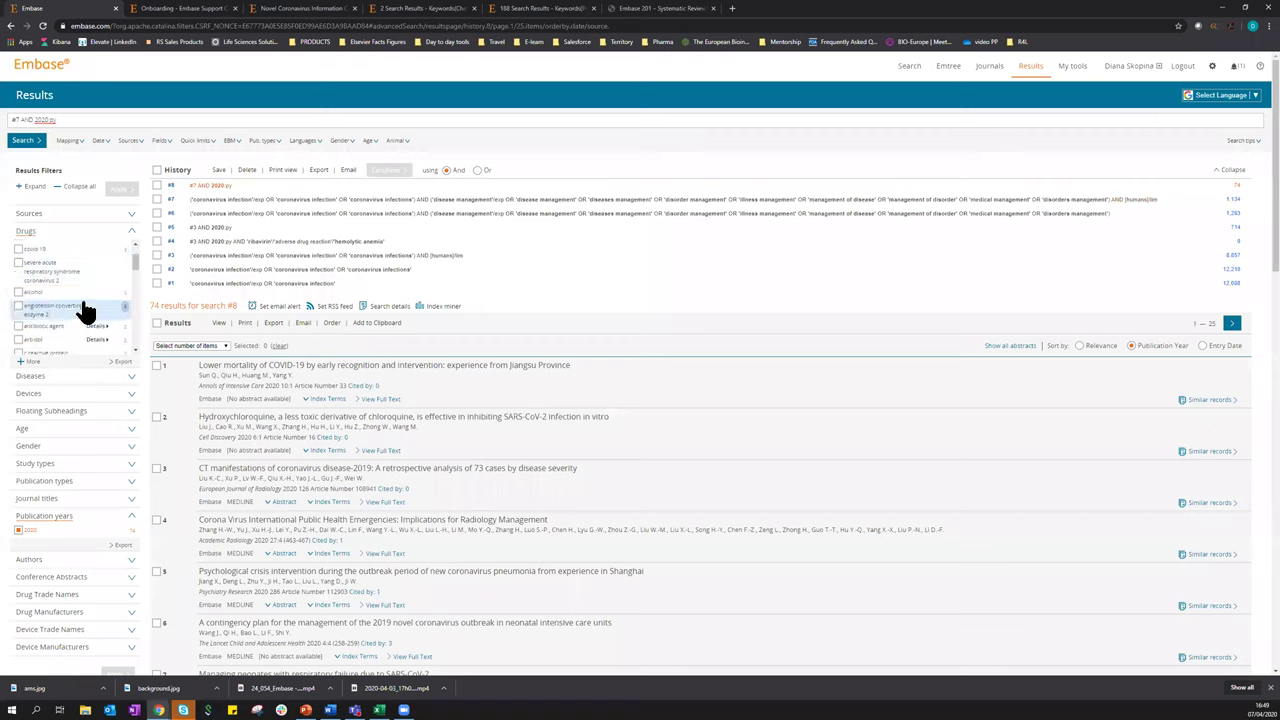
scroll(85, 310, up, 2)
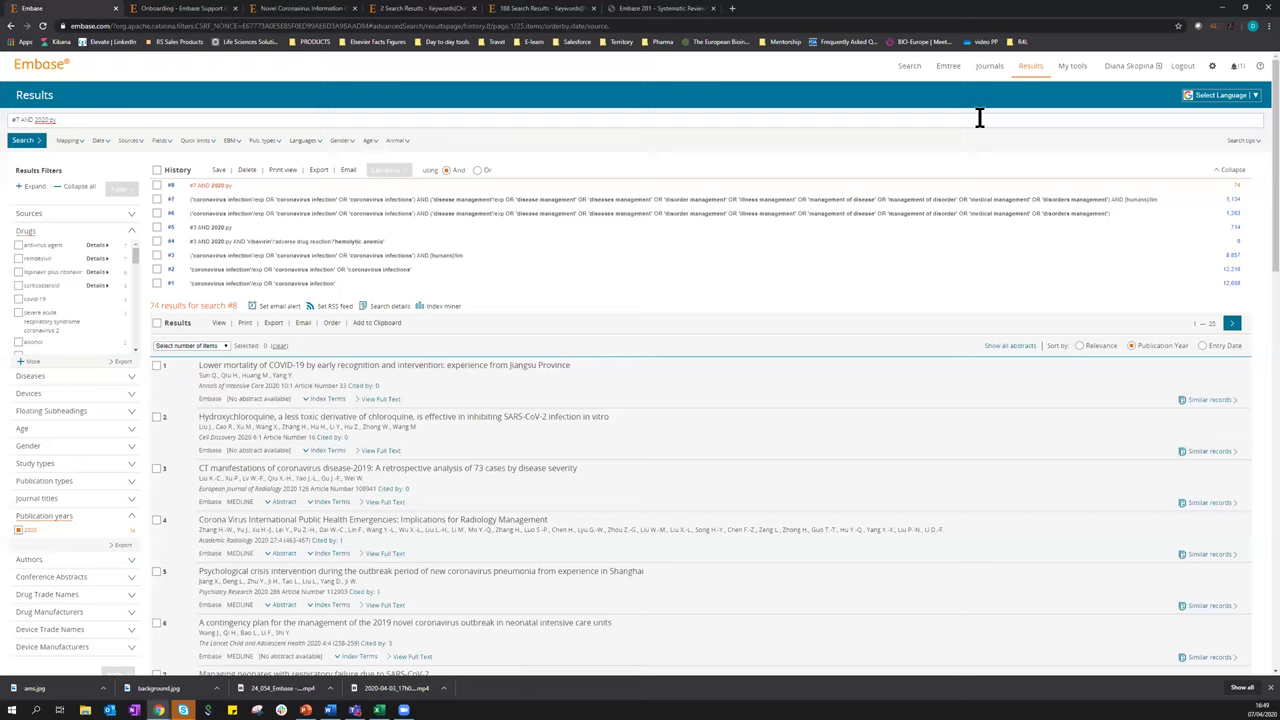
Return to the PICO search form and replace disease management in the Intervention with the Emtree term drug therapy
click(912, 72)
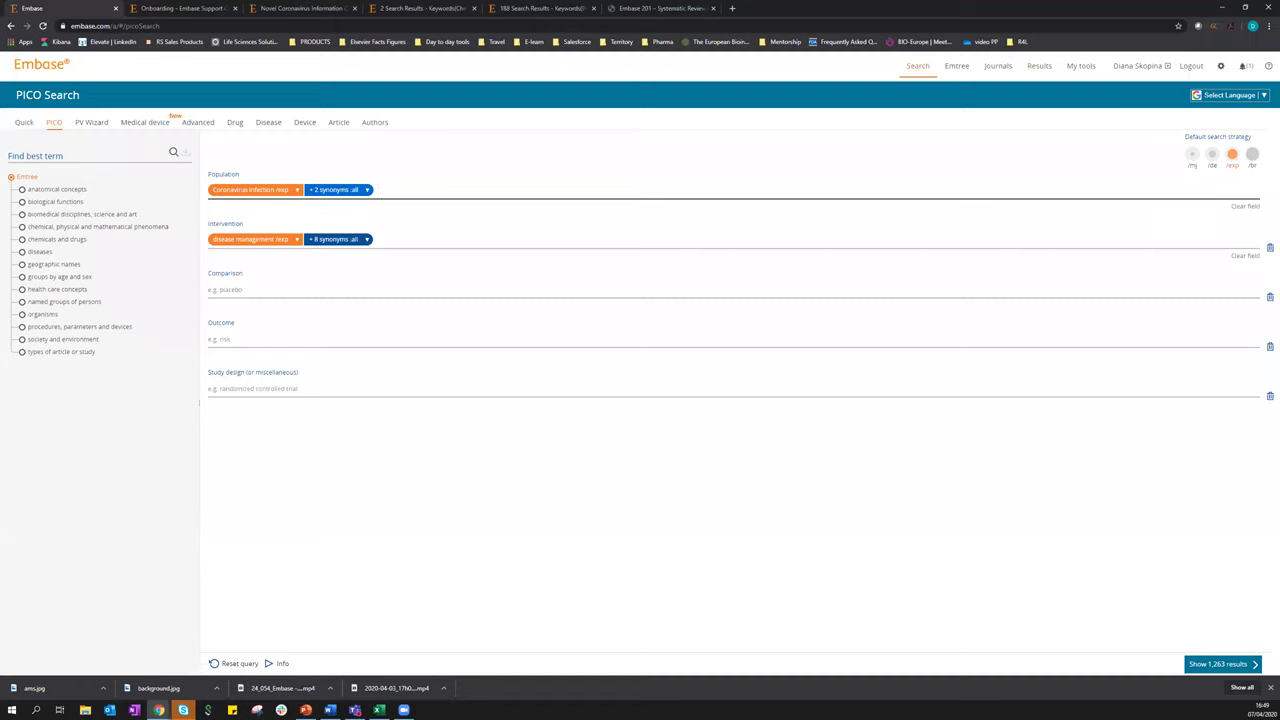
click(388, 241)
key(BackSpace)
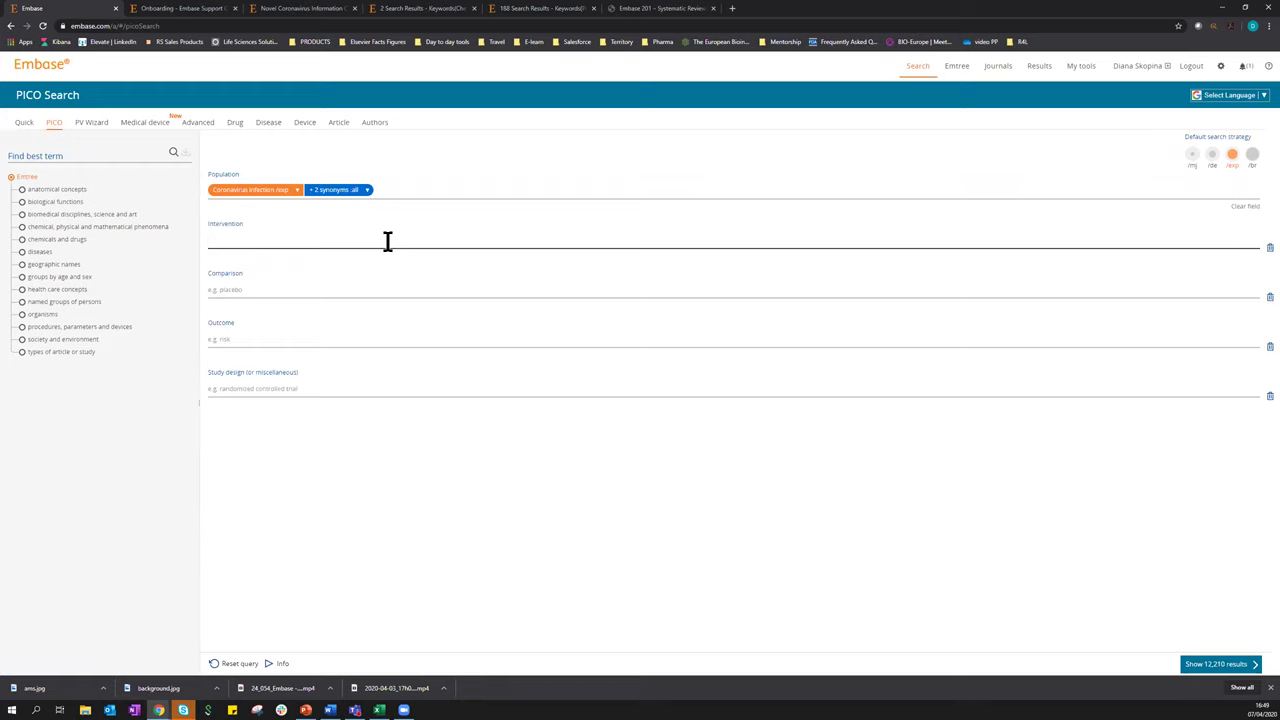
text(drug th)
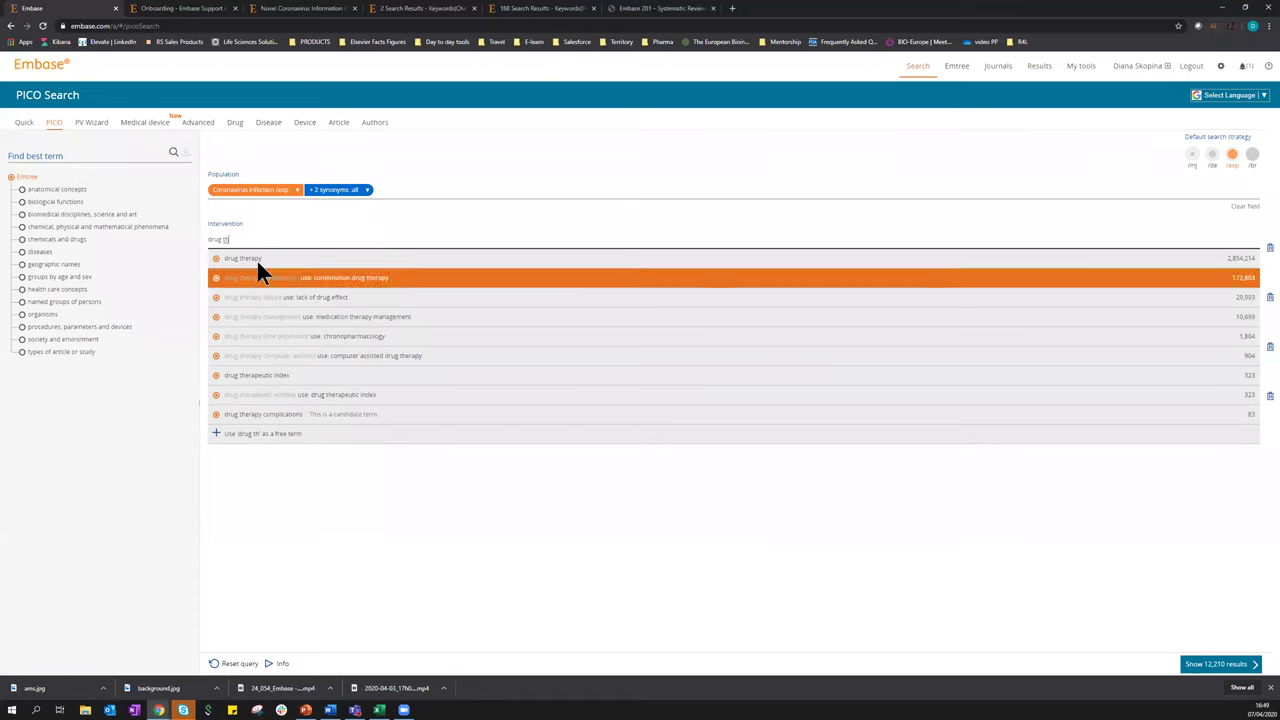
click(255, 258)
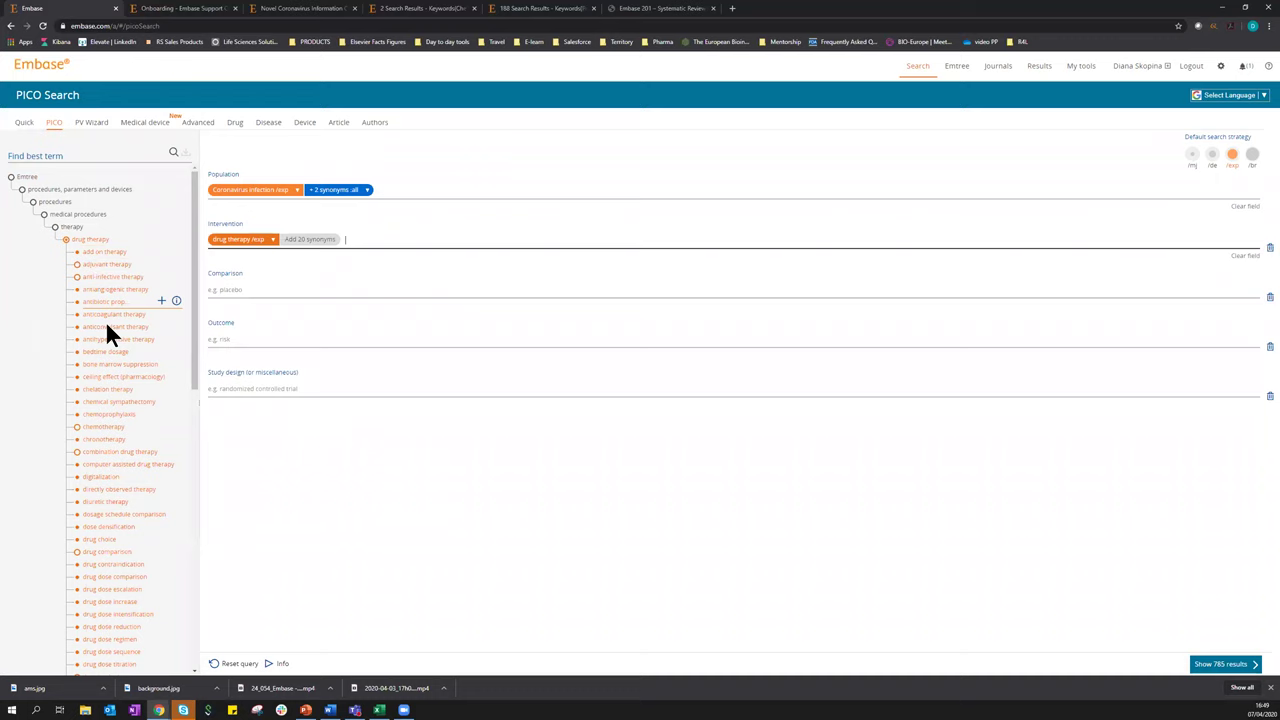
Include all synonyms of drug therapy in the Intervention and show the search results
scroll(95, 516, down, 3)
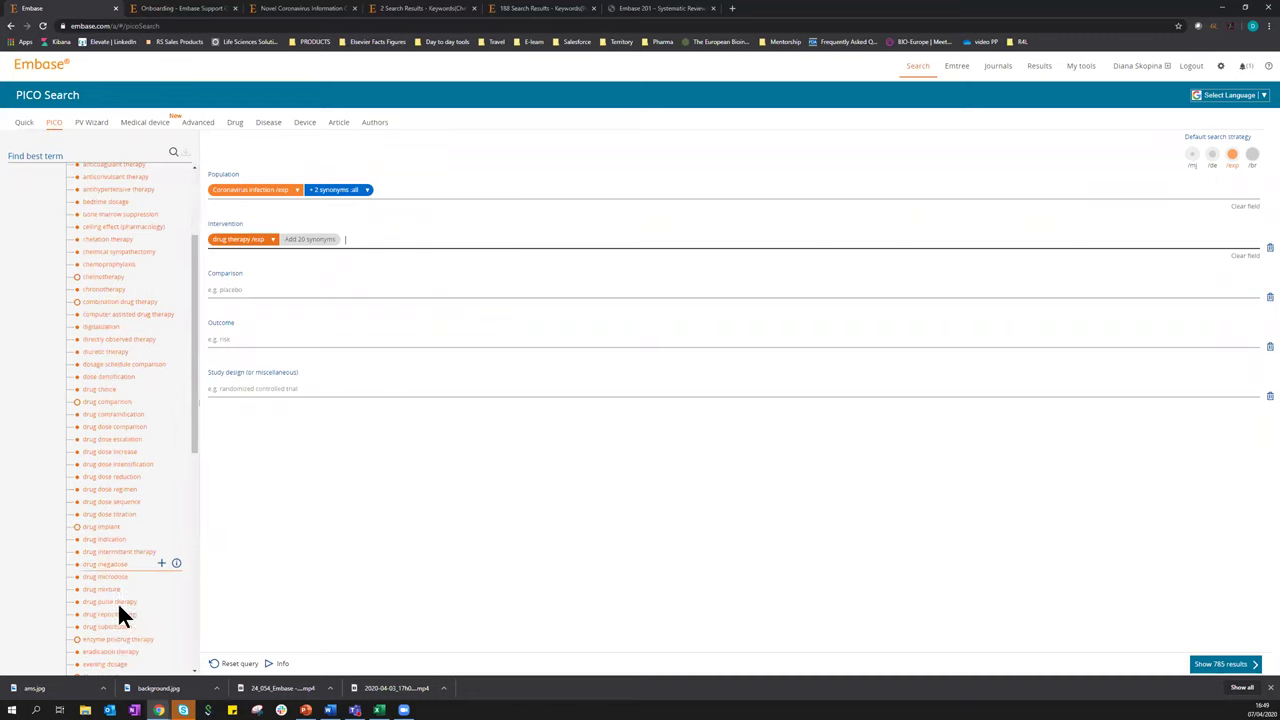
scroll(127, 258, up, 3)
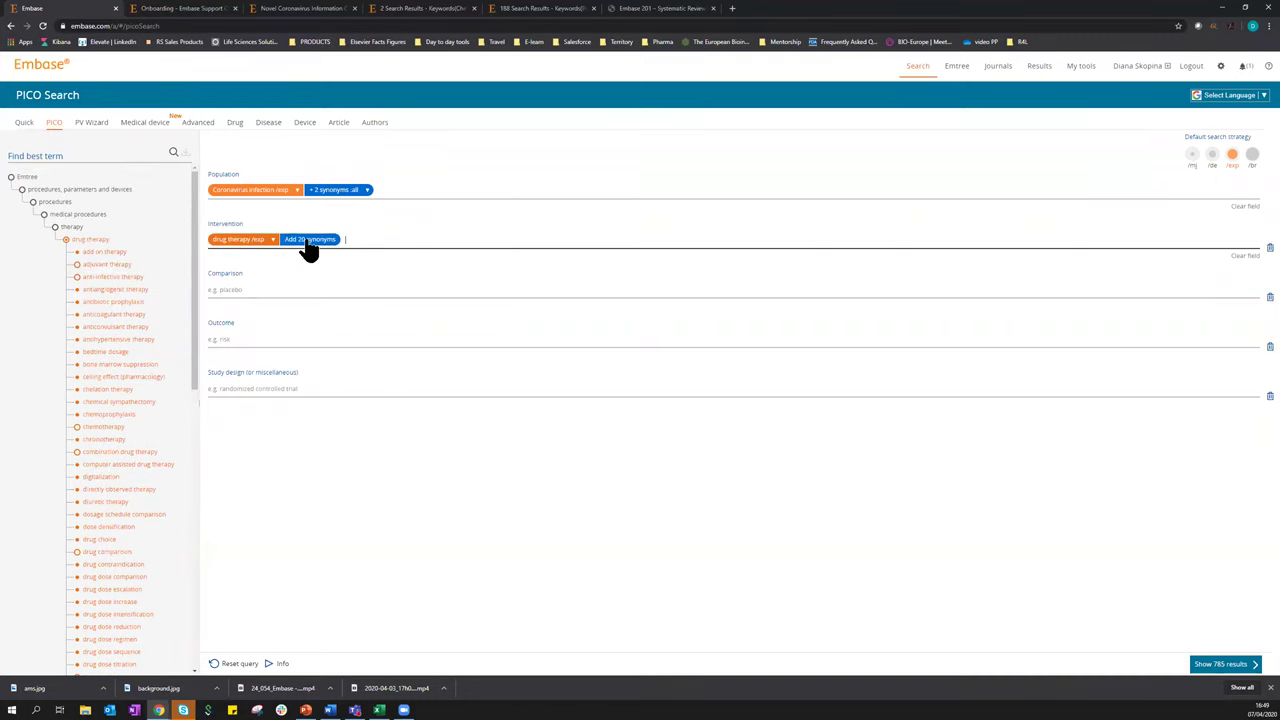
click(309, 245)
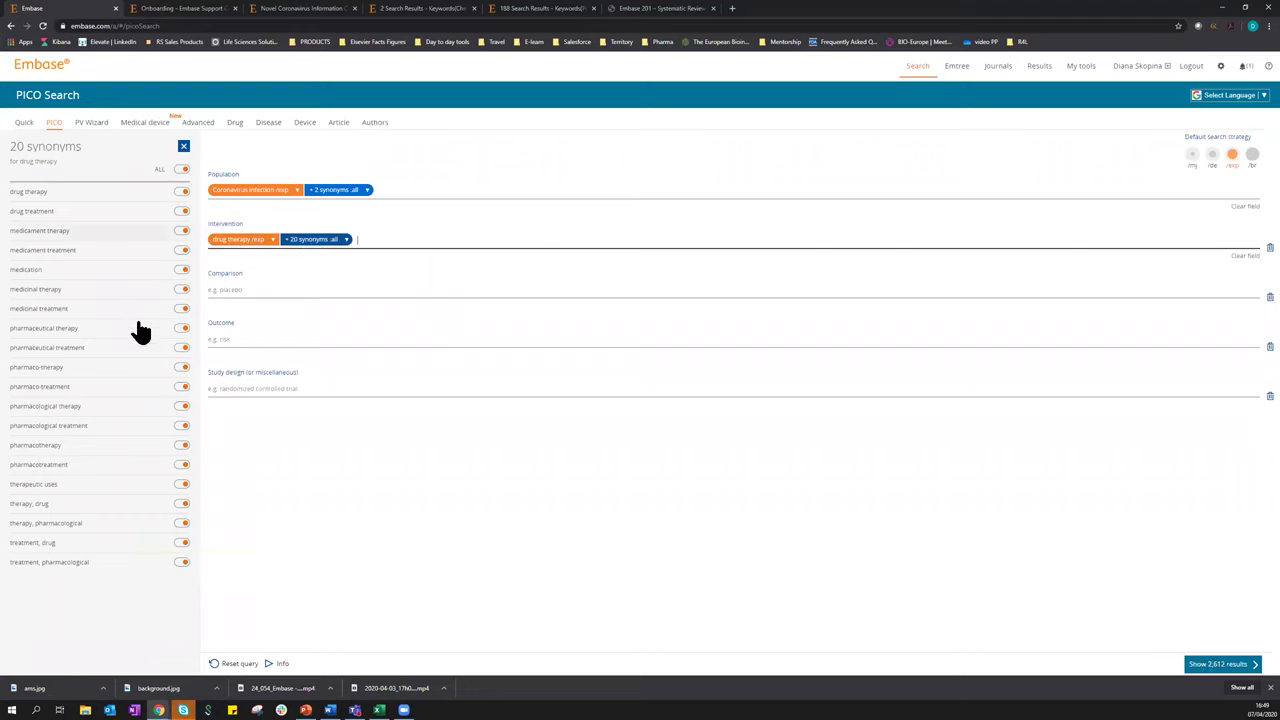
click(182, 368)
click(183, 370)
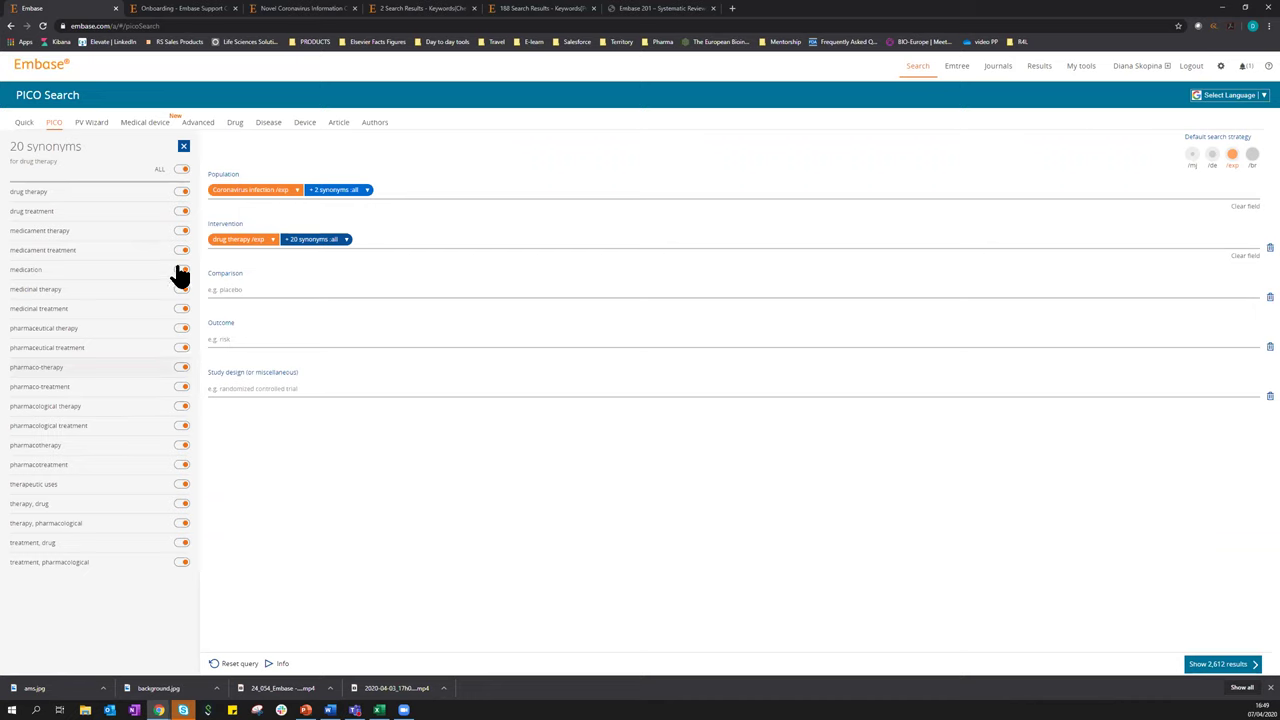
click(1222, 665)
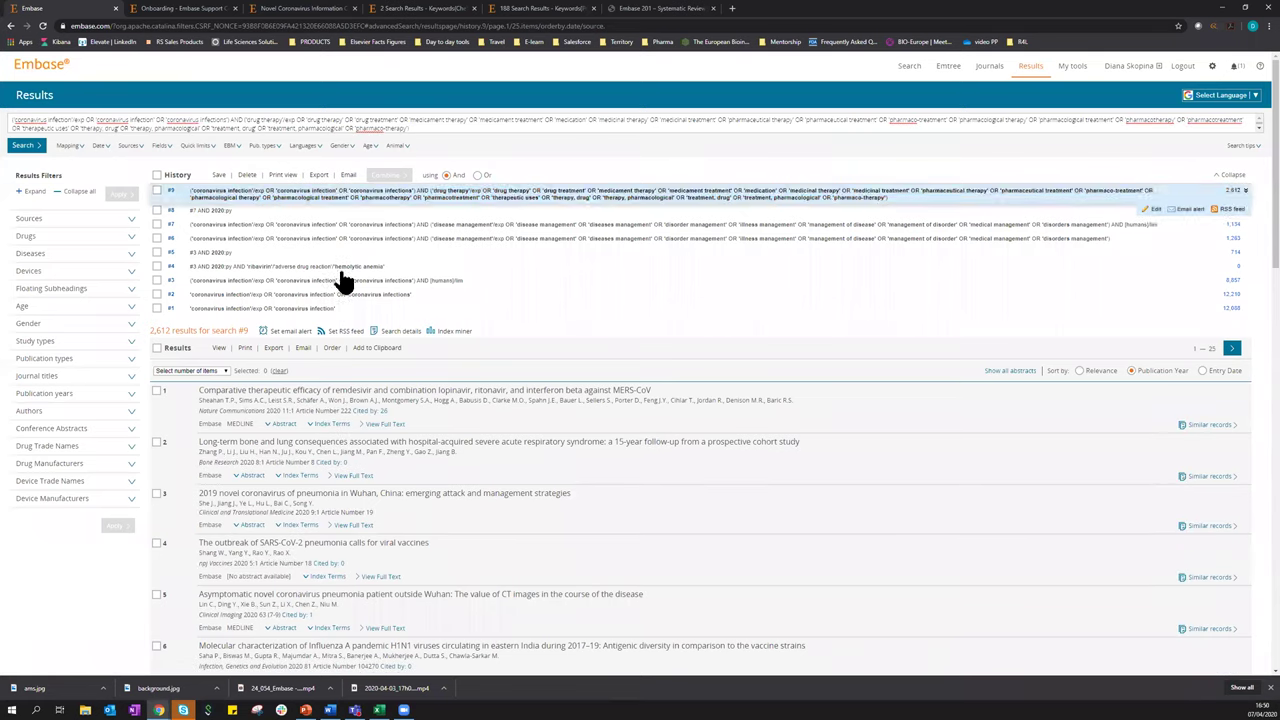
View the sources breakdown and the drugs filter for the drug therapy search #9
click(133, 222)
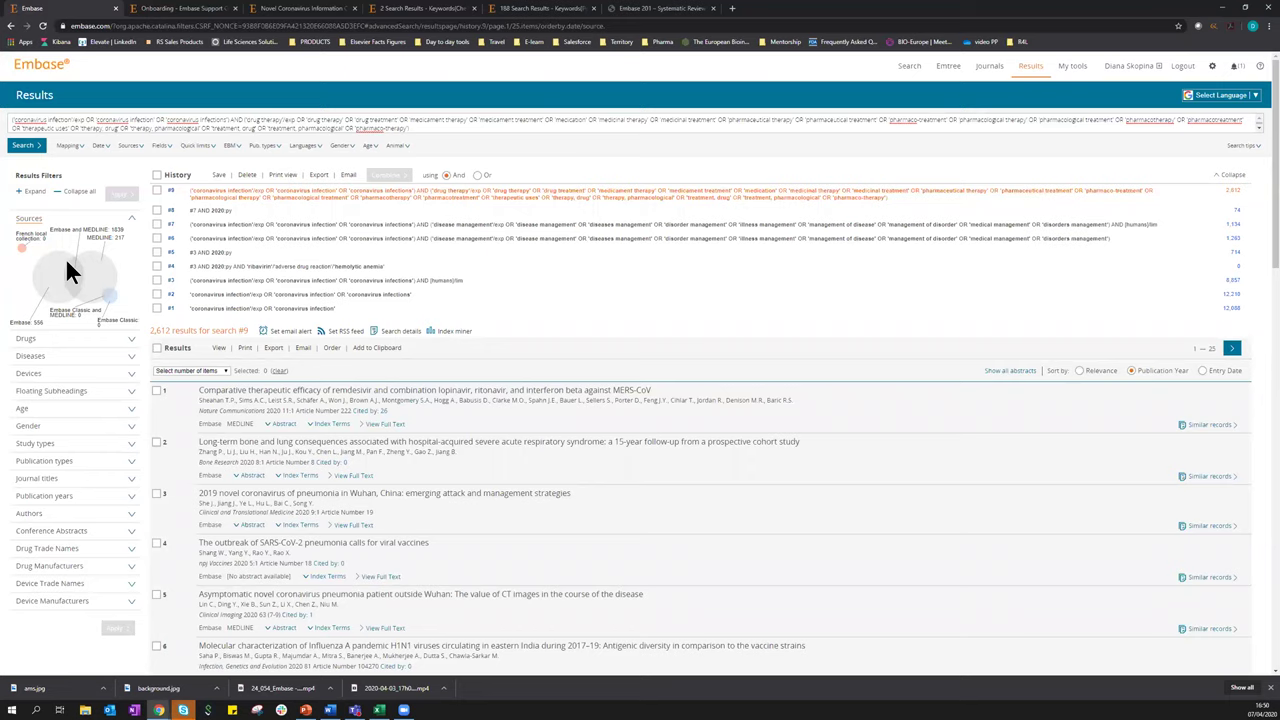
click(129, 221)
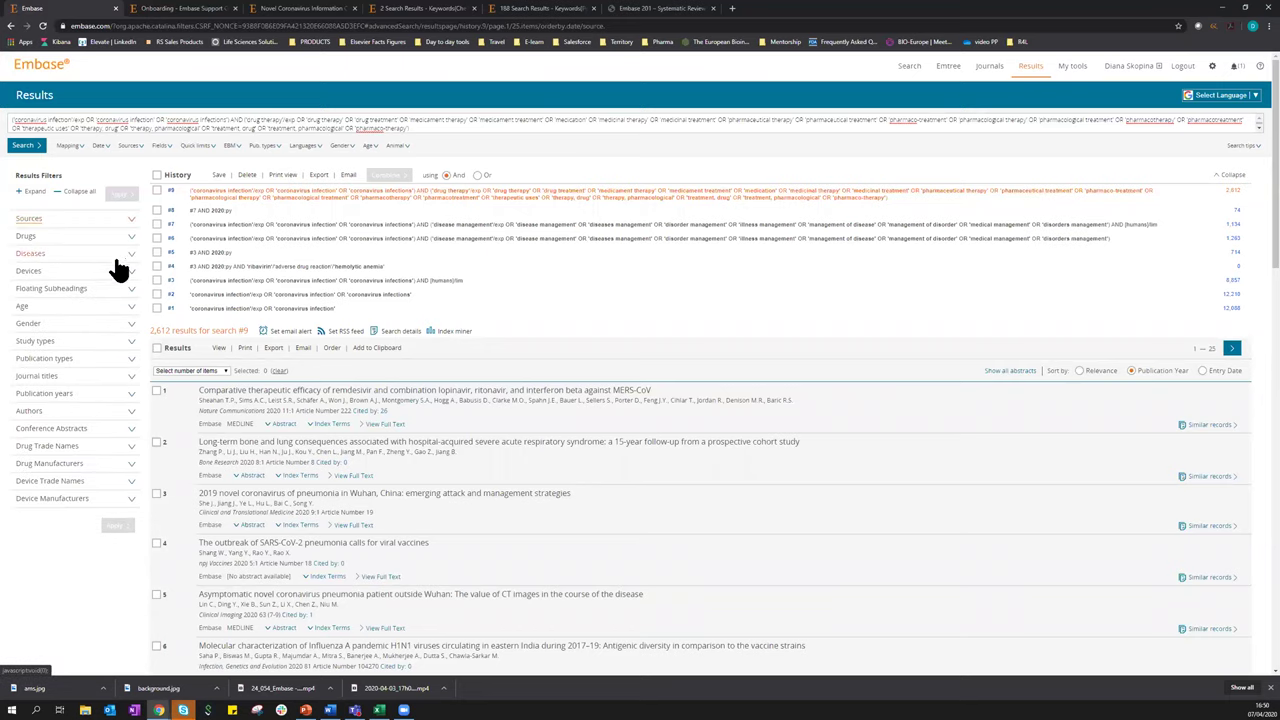
click(132, 240)
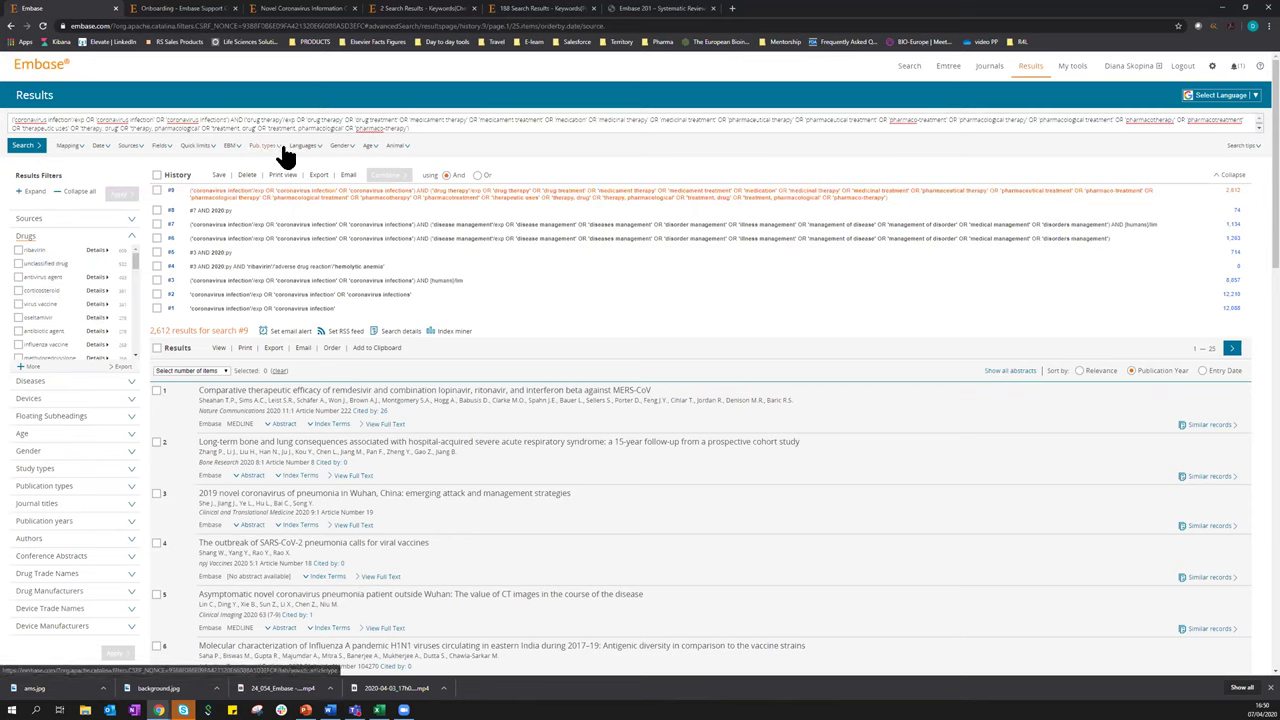
Limit the coronavirus infection and drug therapy search to Humans and rerun it
click(198, 146)
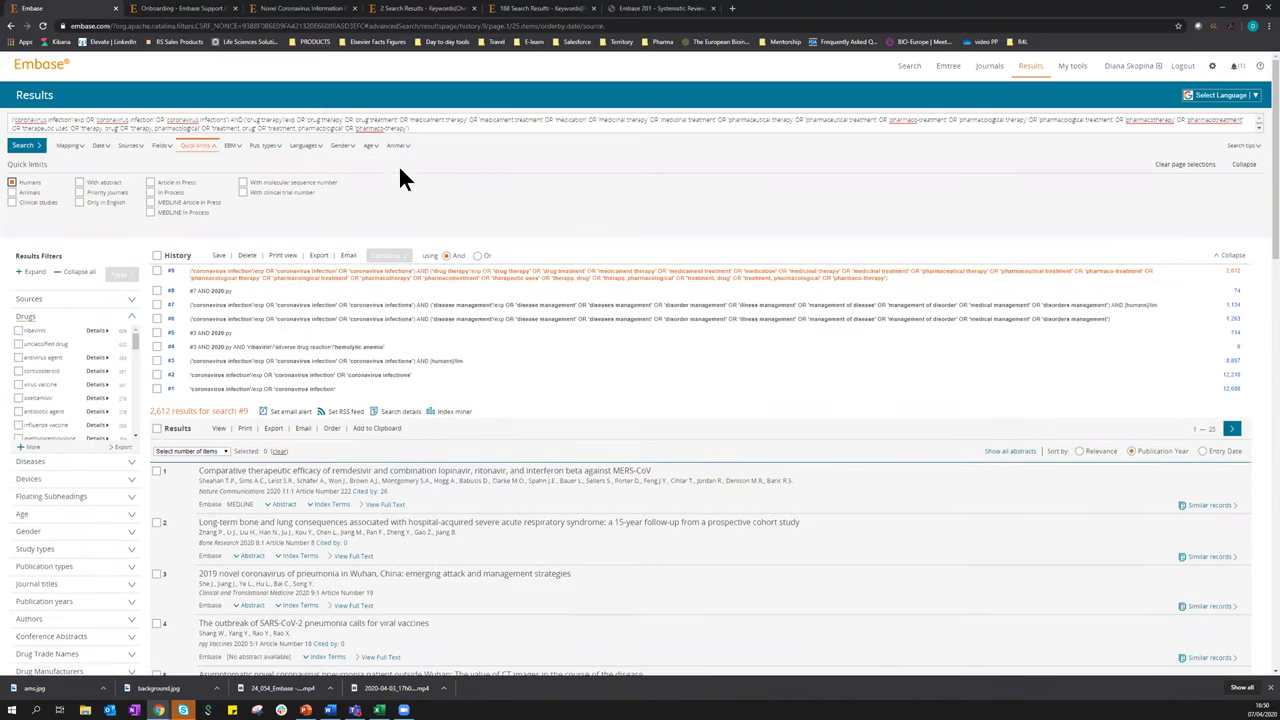
click(24, 145)
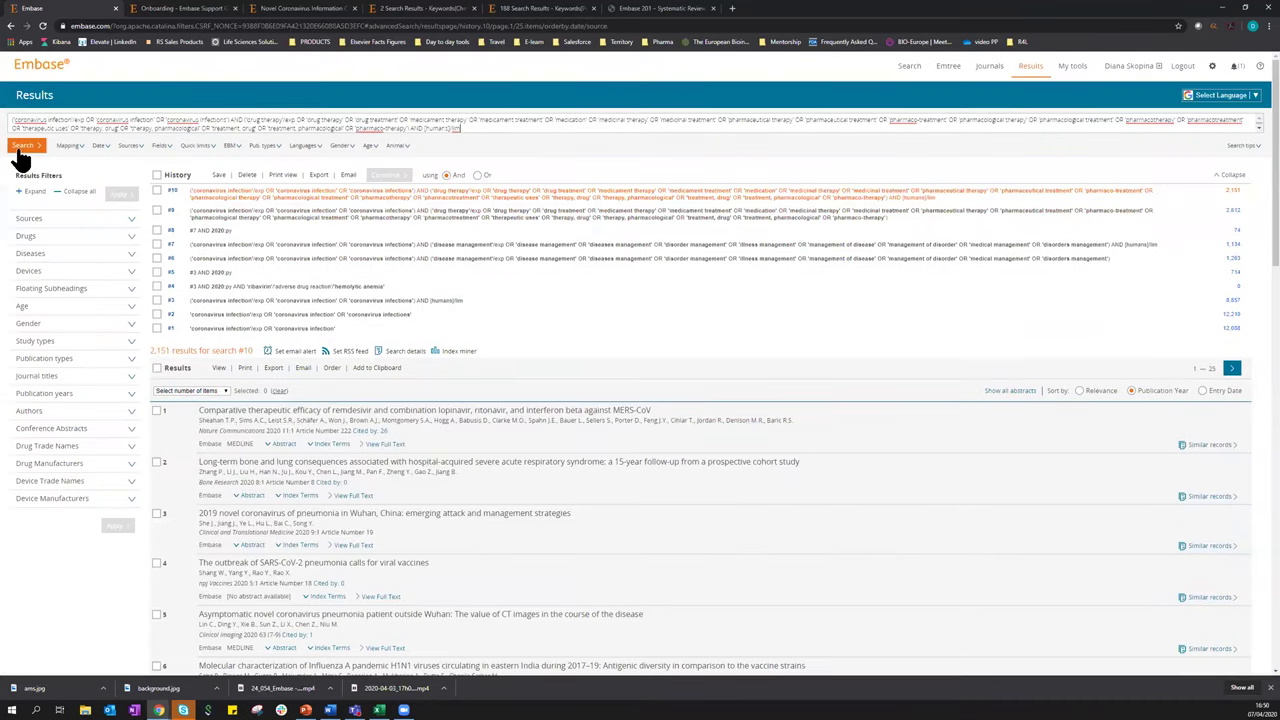
In the drugs filter of search #10, select the drug therapy key subheading for oseltamivir
click(135, 243)
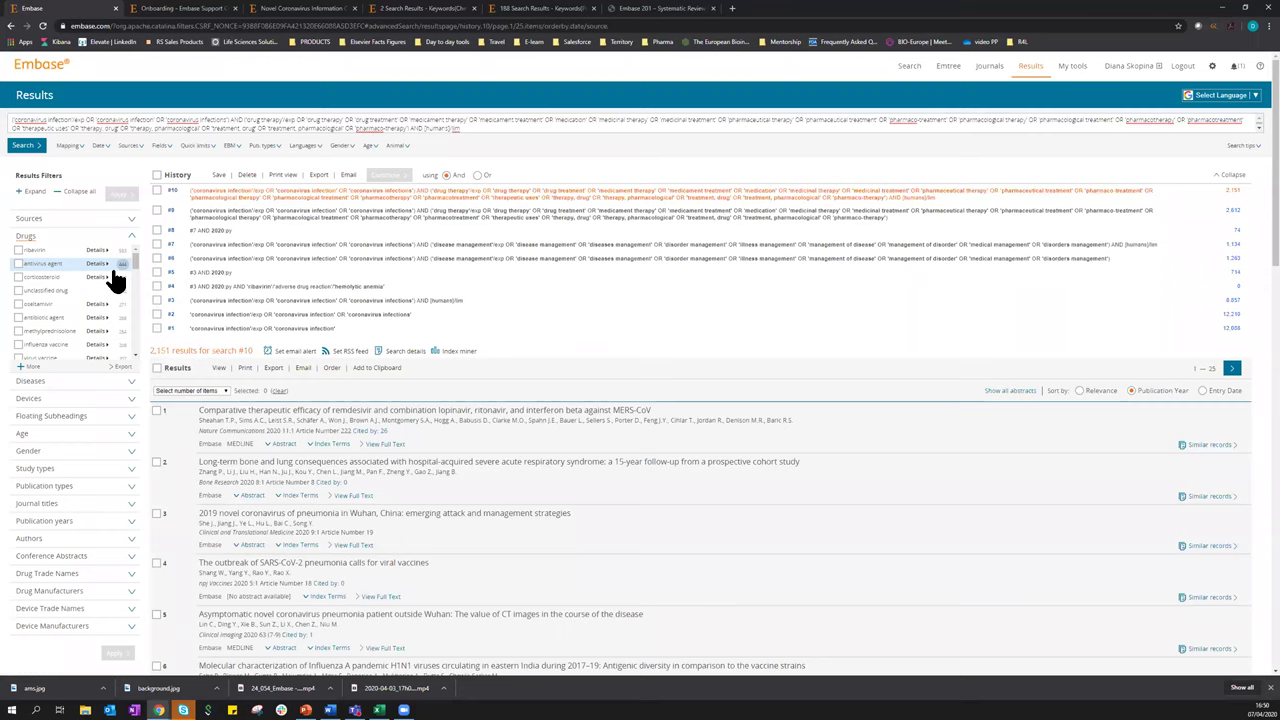
scroll(115, 280, down, 2)
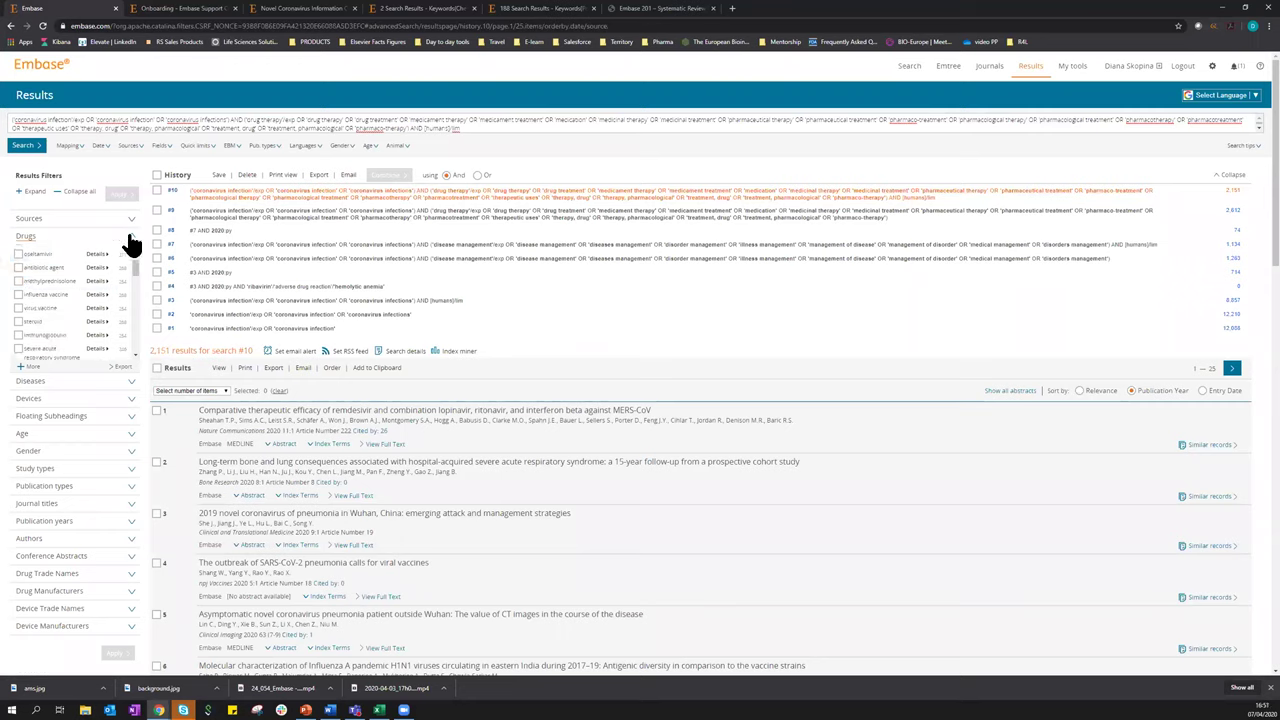
click(135, 243)
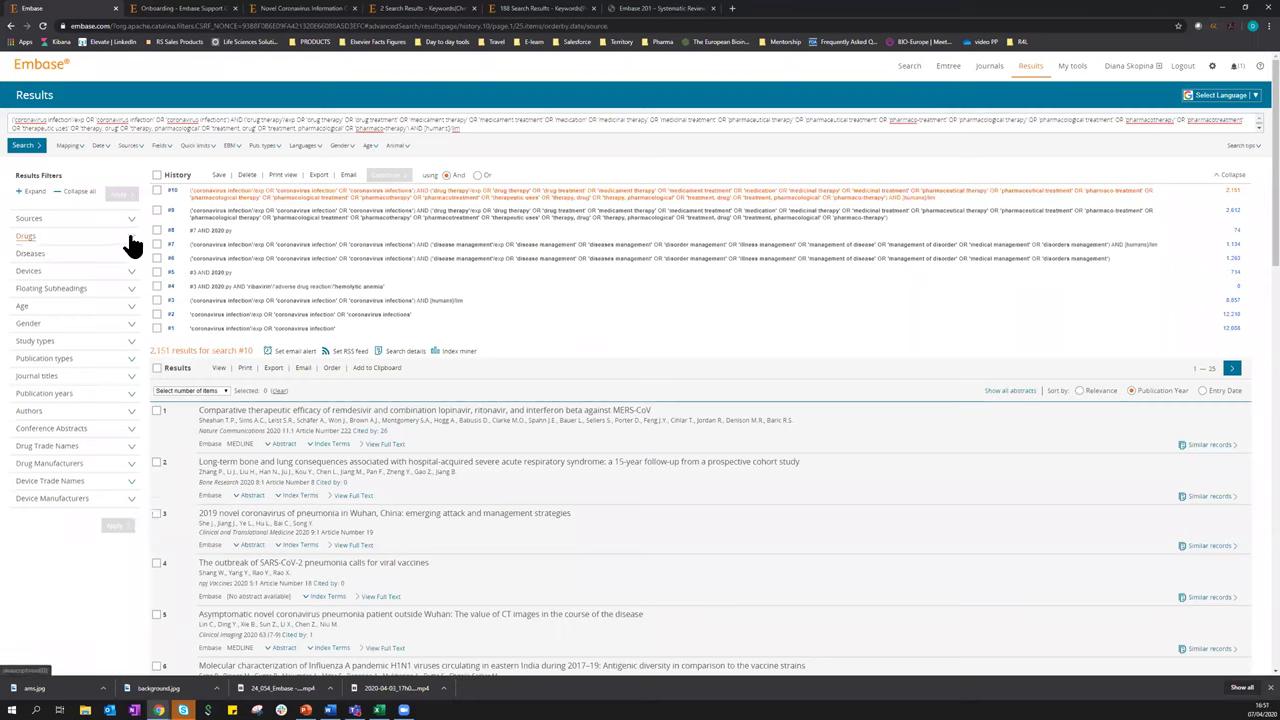
click(131, 244)
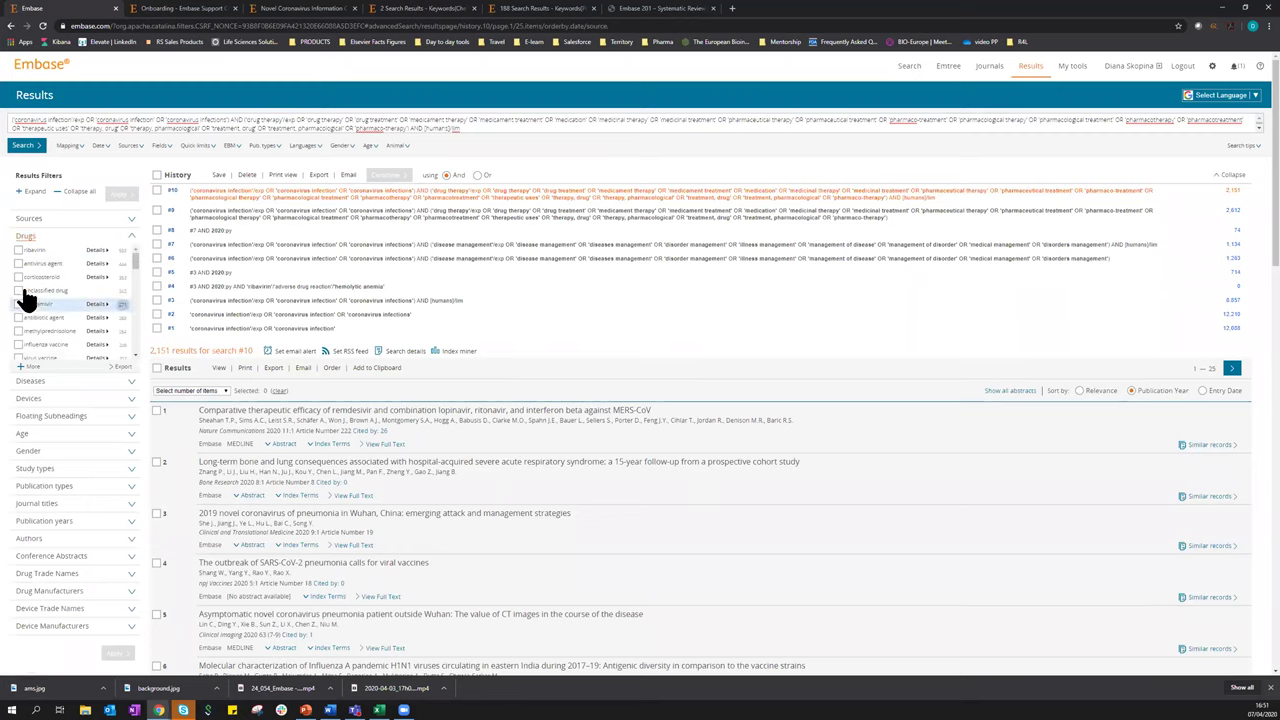
scroll(24, 295, down, 3)
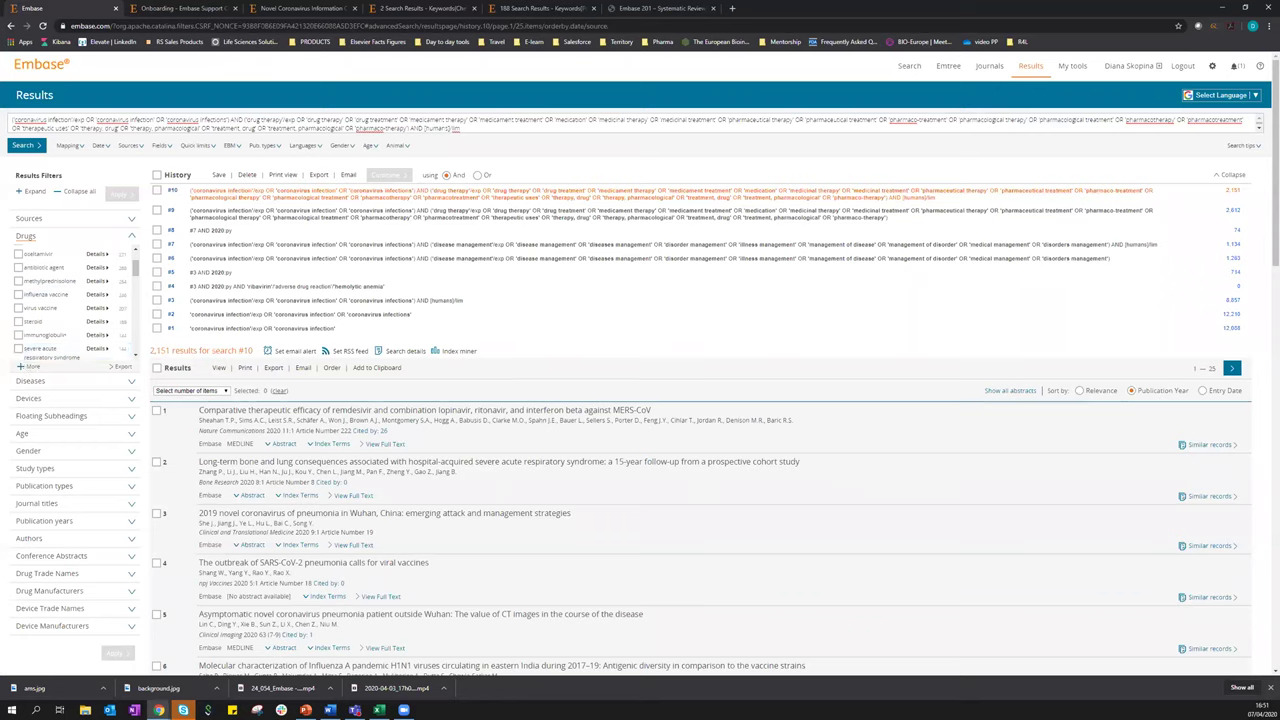
click(100, 258)
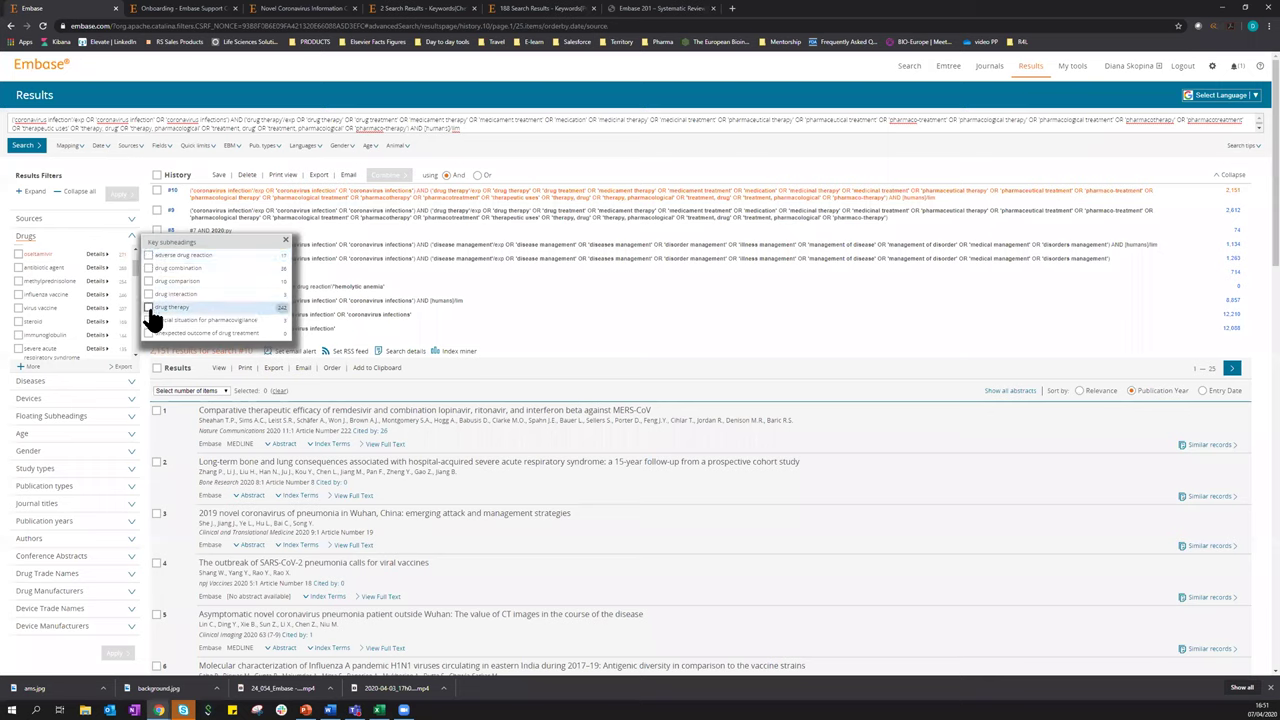
click(150, 308)
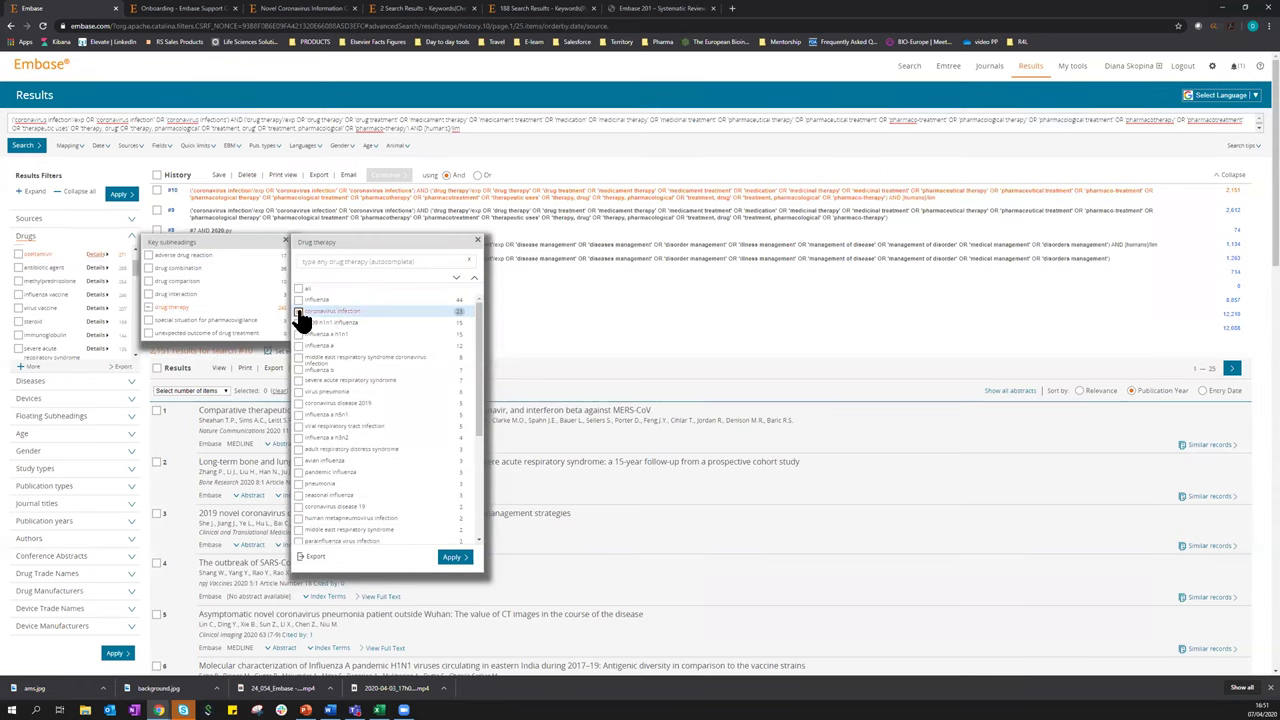
Select coronavirus infection, coronavirus disease 2019 and coronavirus disease 19 under oseltamivir's drug therapy subheading and apply the filter
click(298, 312)
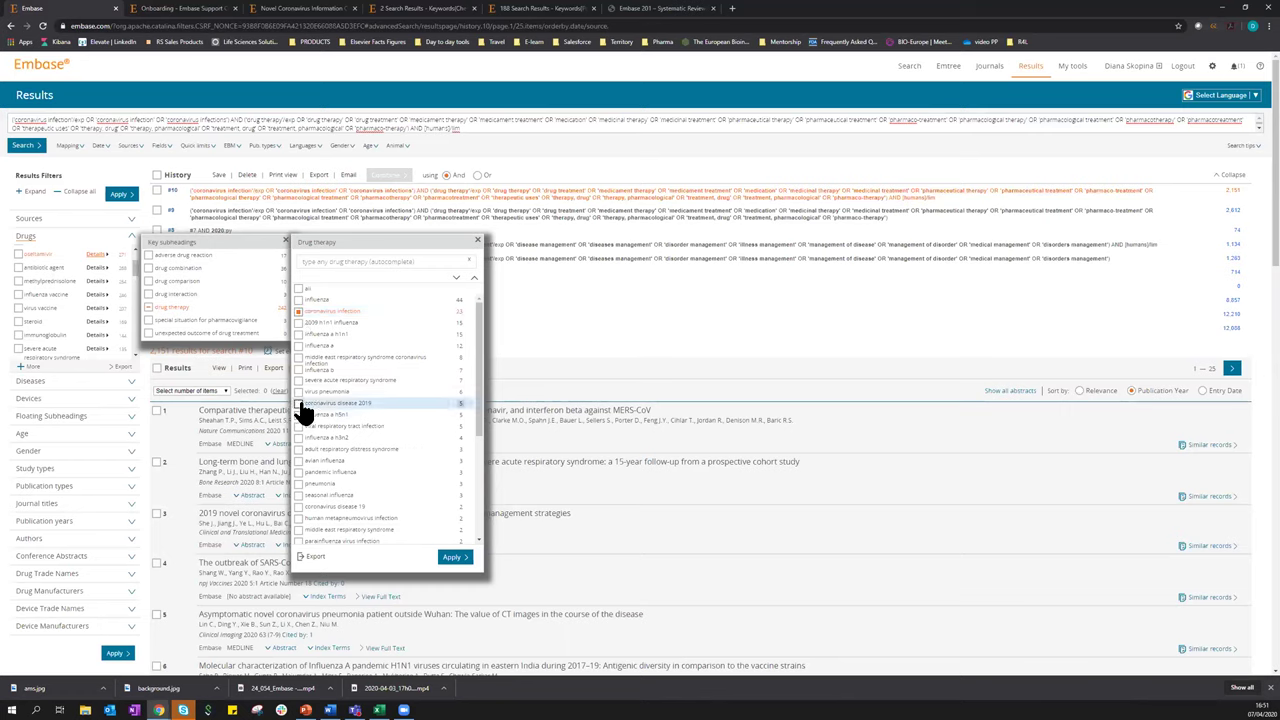
click(298, 406)
scroll(351, 414, down, 2)
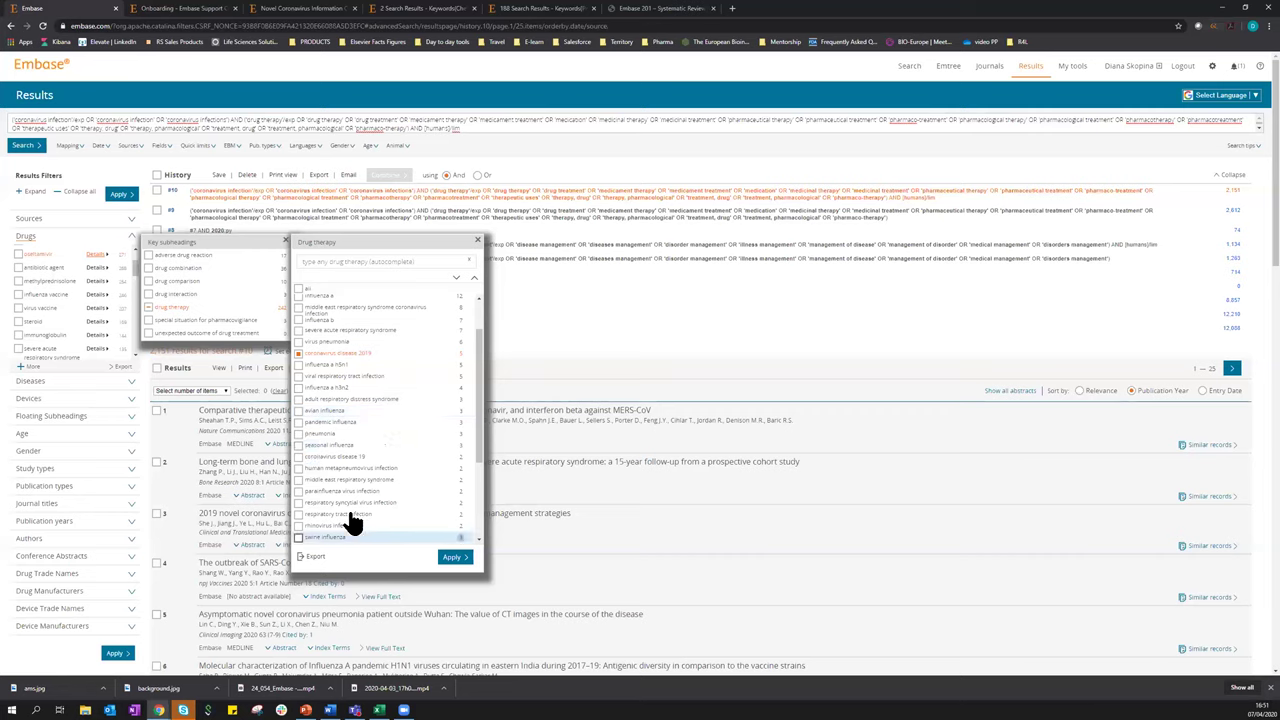
click(306, 459)
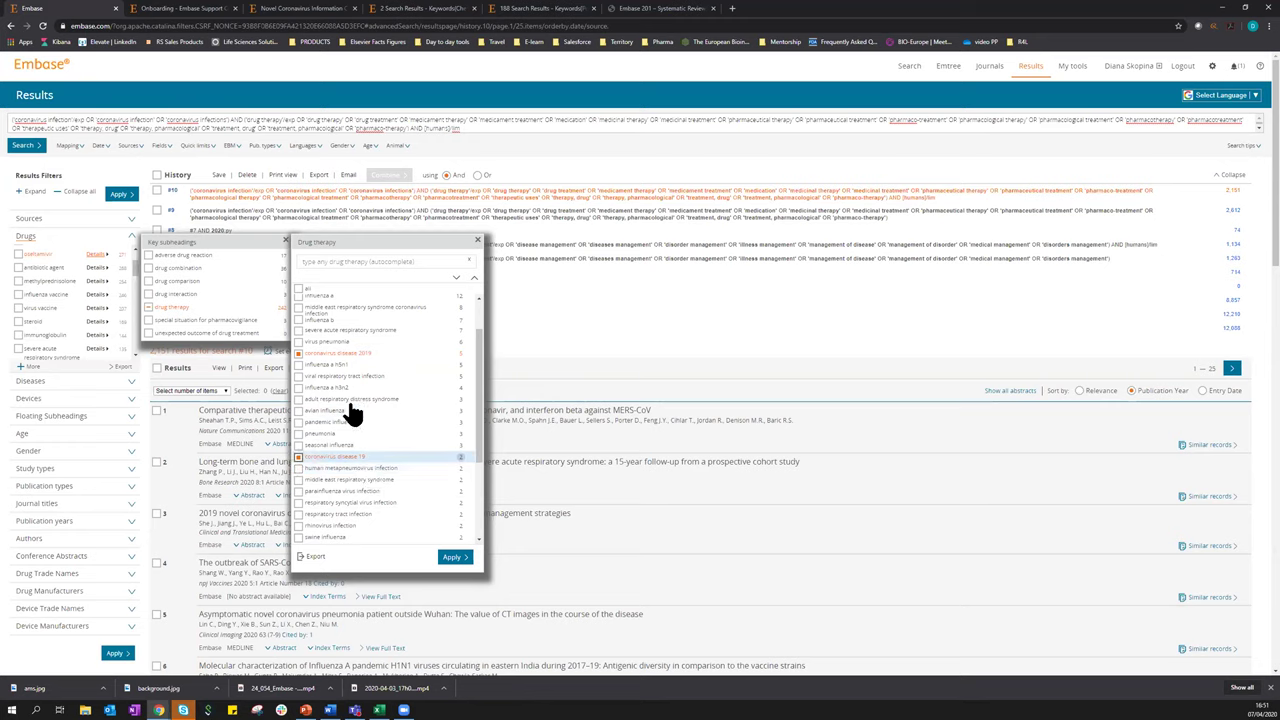
scroll(349, 409, up, 3)
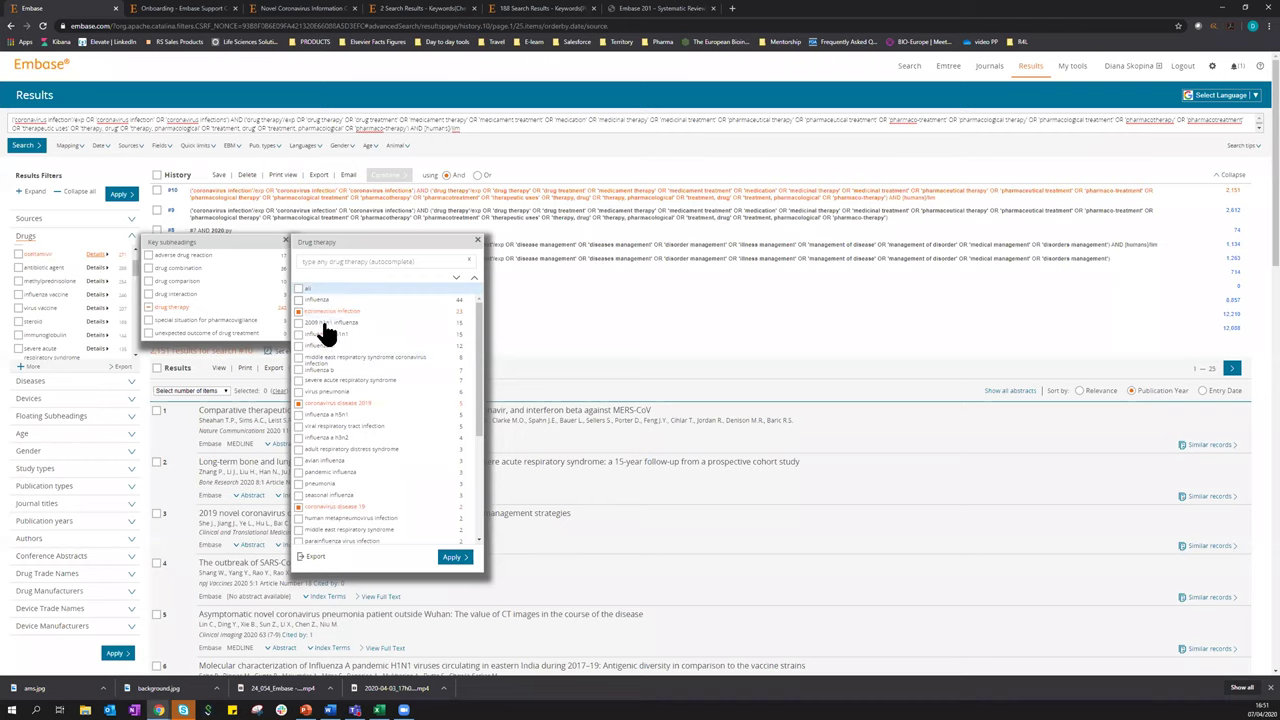
scroll(360, 450, down, 3)
scroll(368, 500, down, 5)
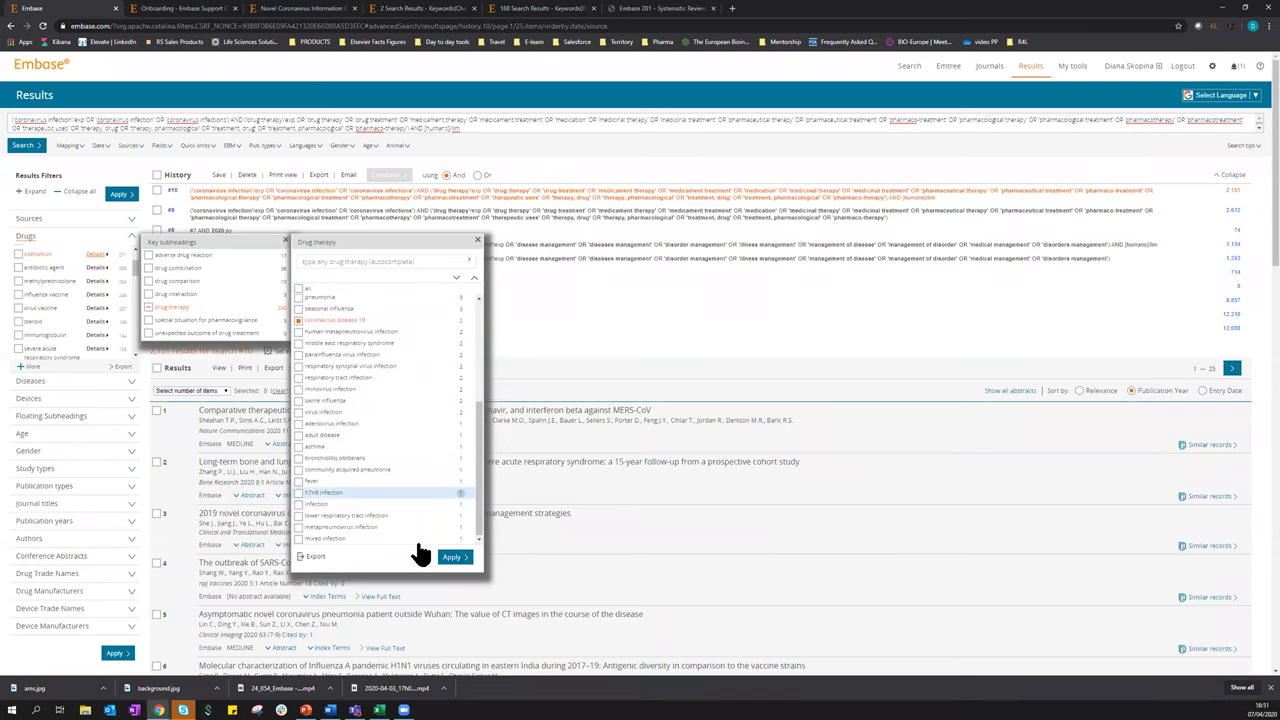
click(452, 508)
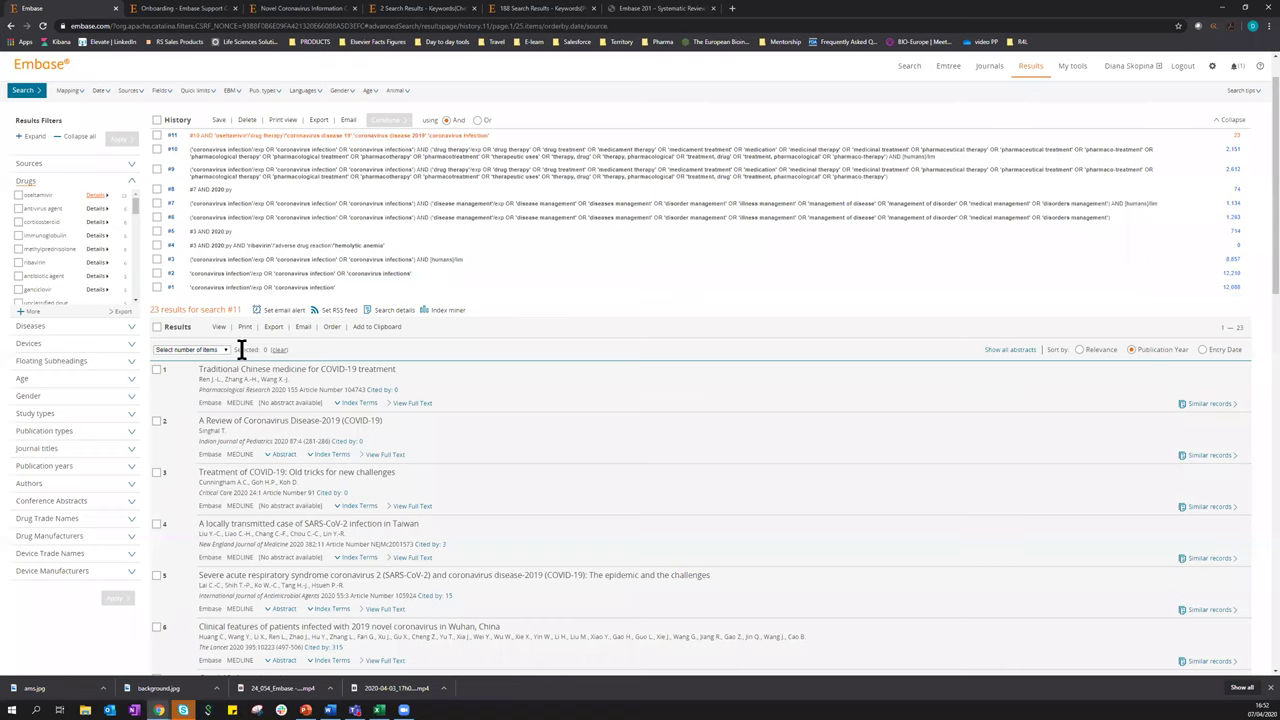
Select all records of search #11, review the available export formats and content fields, and cancel the export
scroll(242, 390, down, 1)
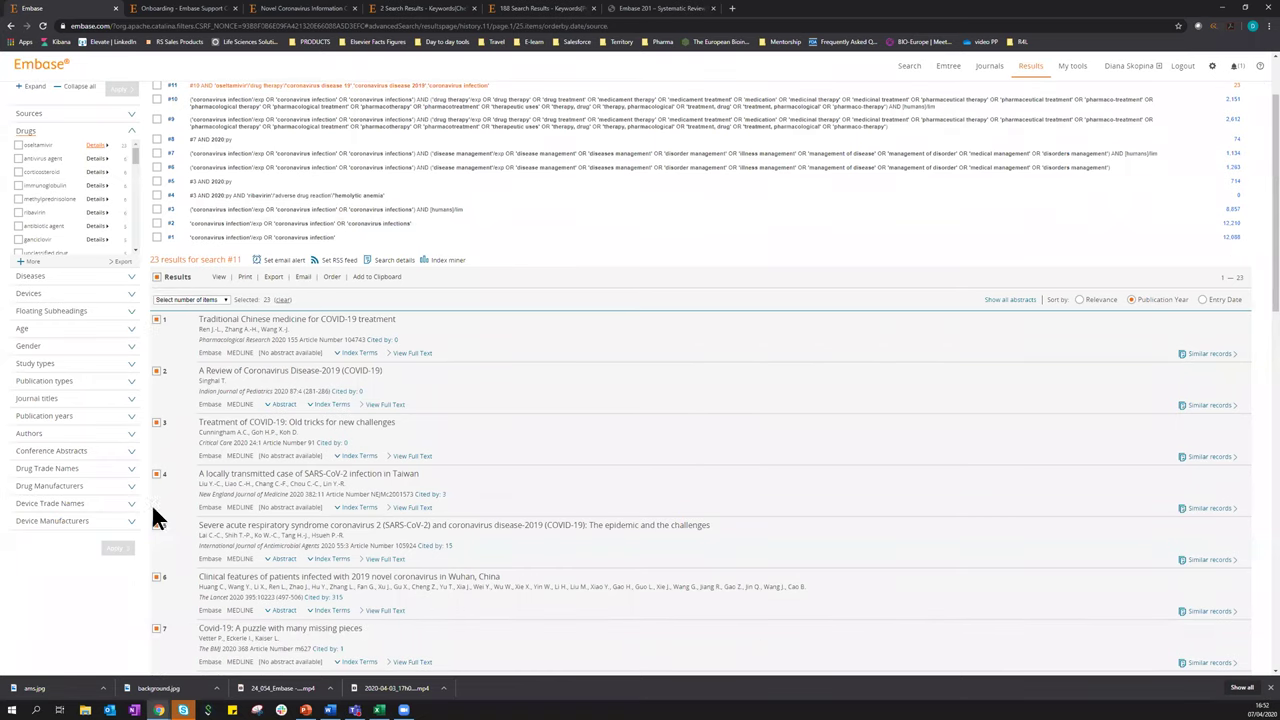
click(272, 279)
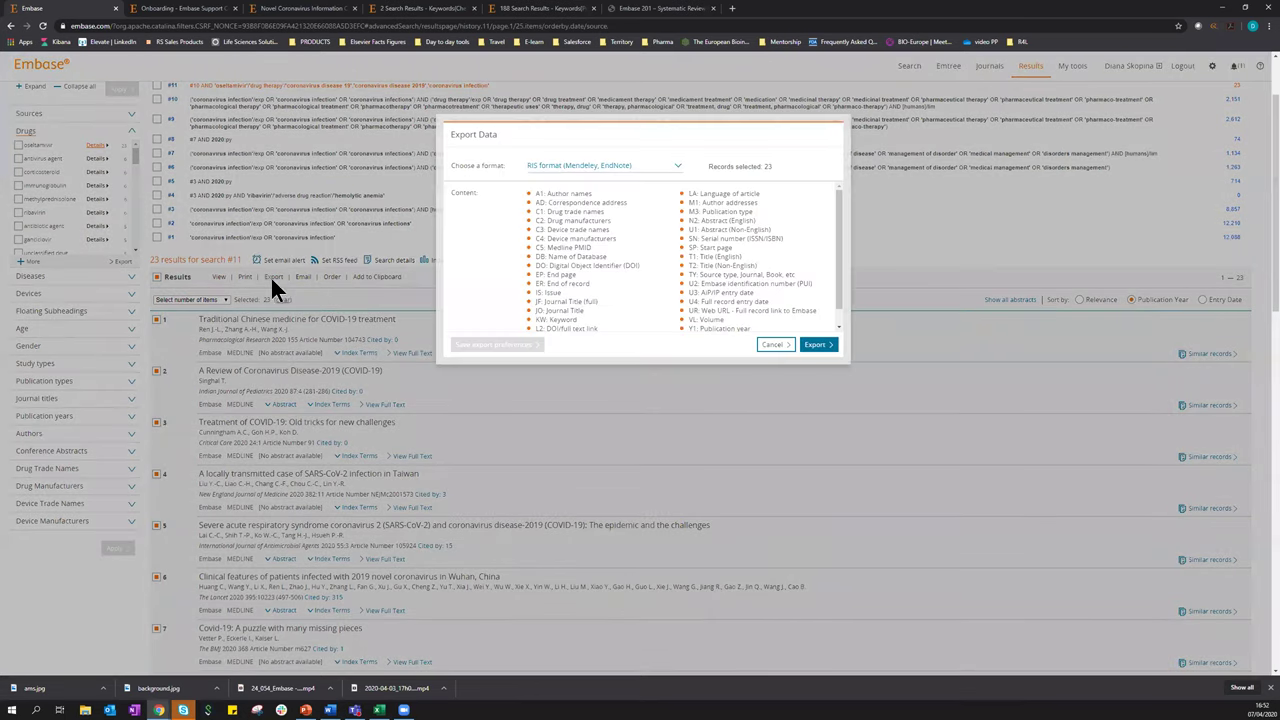
scroll(579, 215, down, 2)
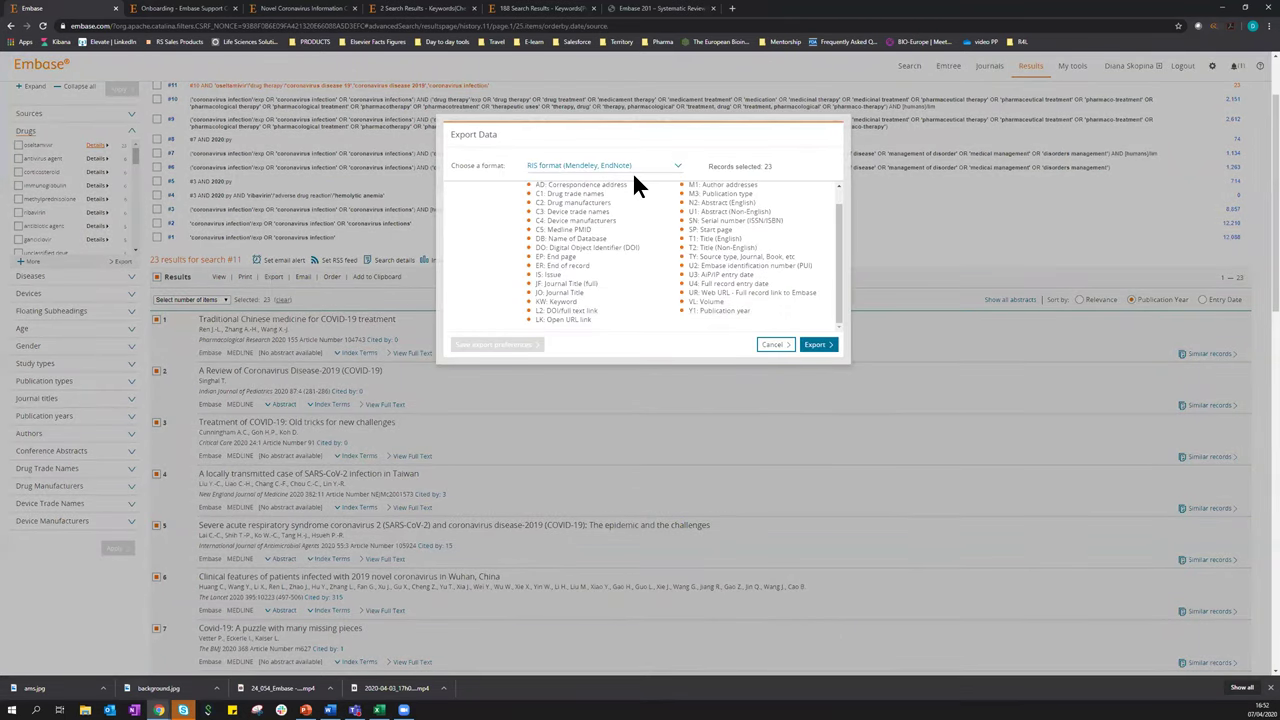
click(677, 168)
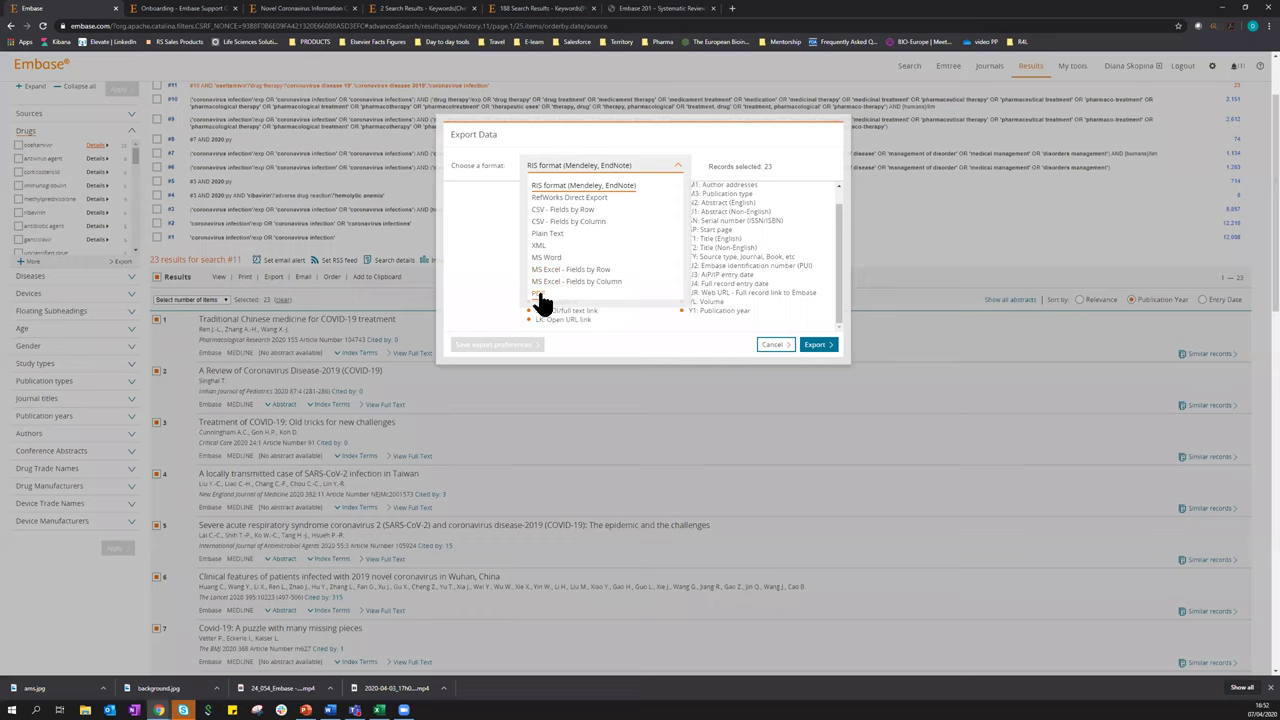
click(678, 170)
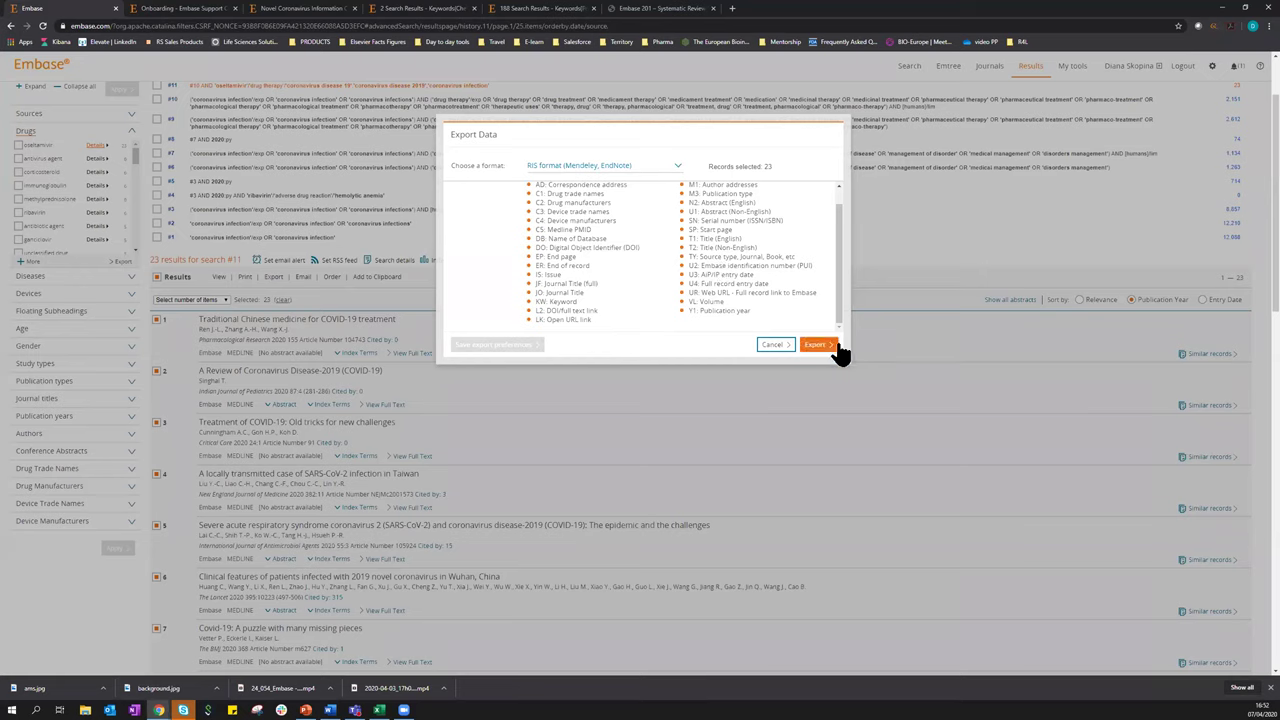
click(772, 345)
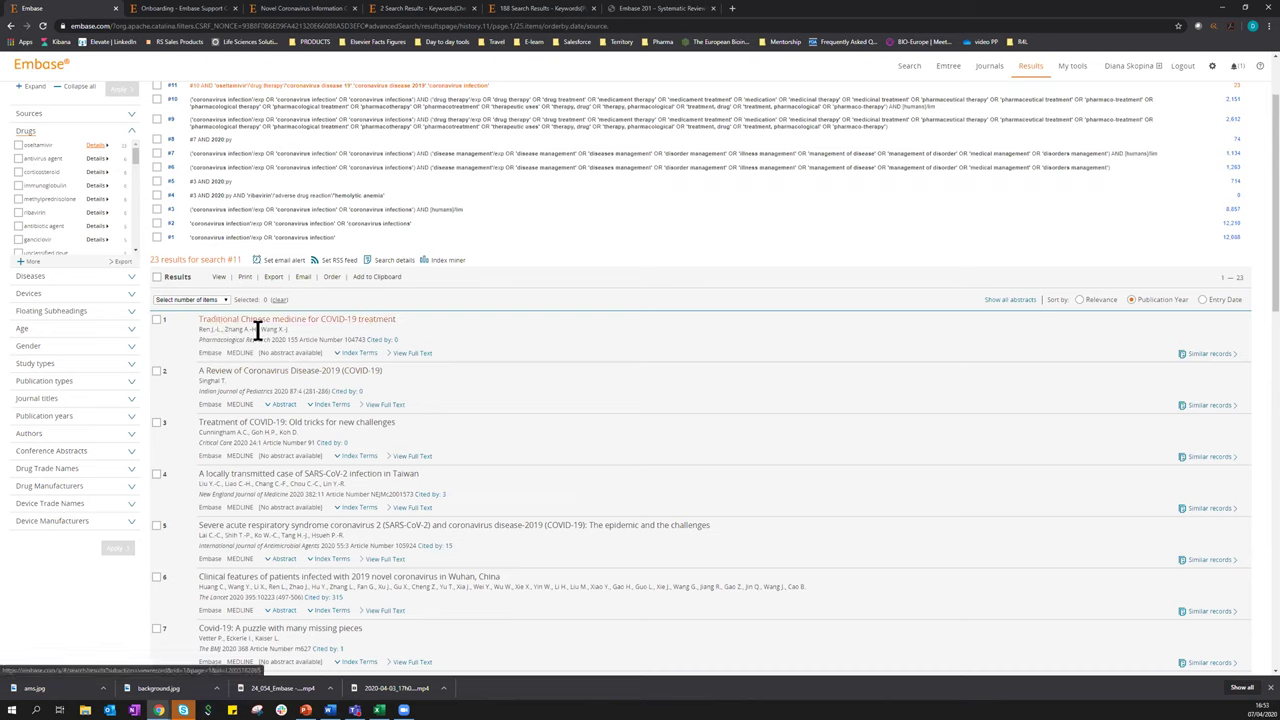
Examine the citation line and database source of the first record, Traditional Chinese medicine for COVID-19 treatment
drag(197, 340, 420, 332)
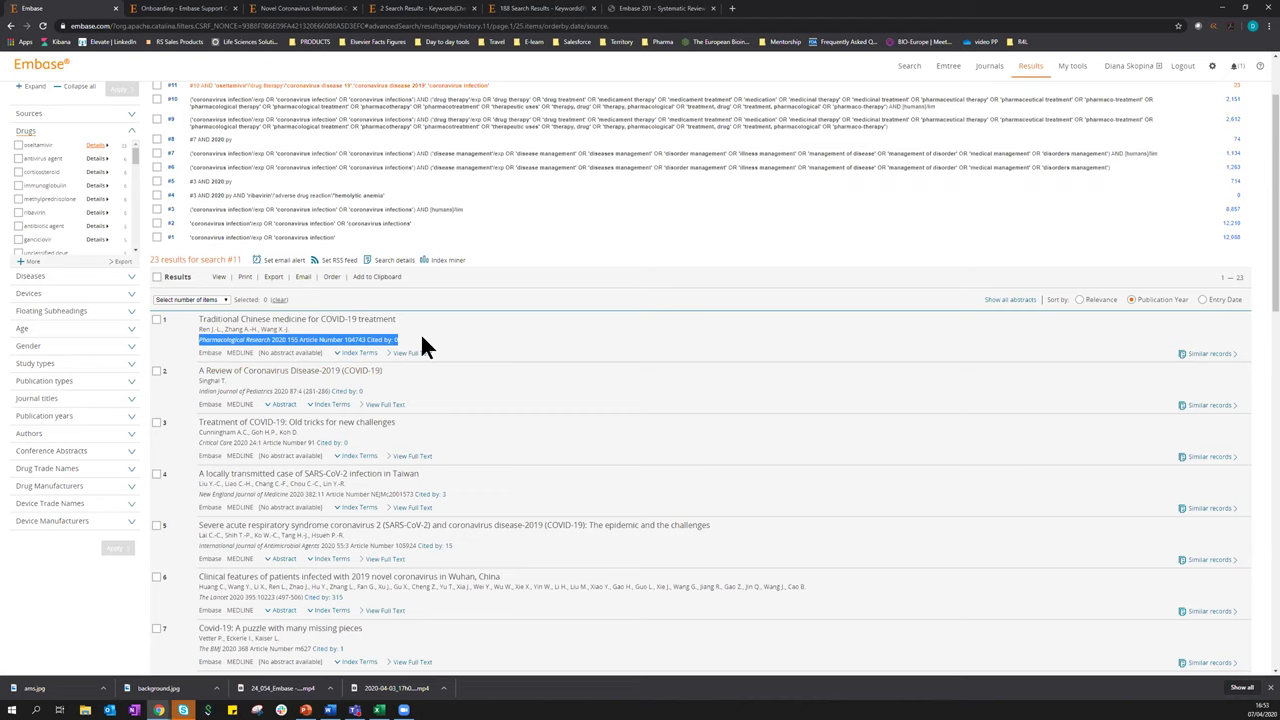
click(174, 346)
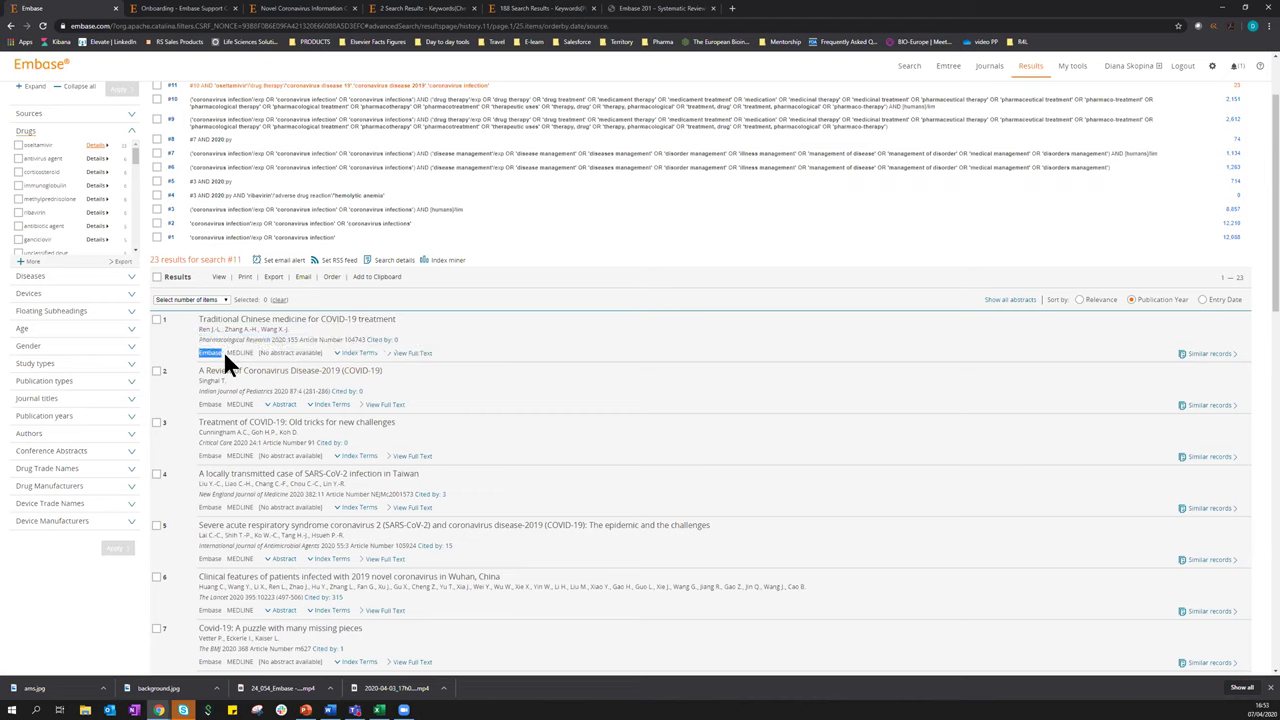
Check the database source and abstract availability of the first record, expand its index terms to examine acupuncture, and collapse them
click(208, 352)
double_click(248, 352)
click(283, 352)
click(358, 354)
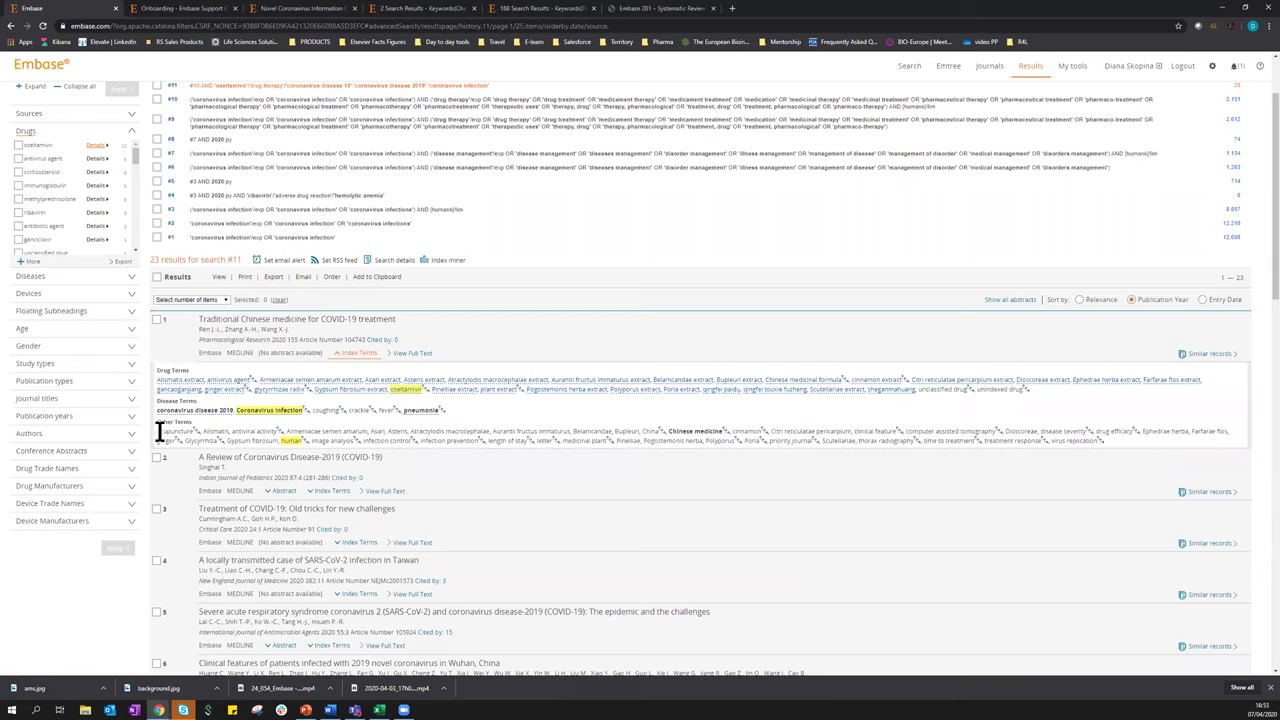
drag(156, 435, 193, 433)
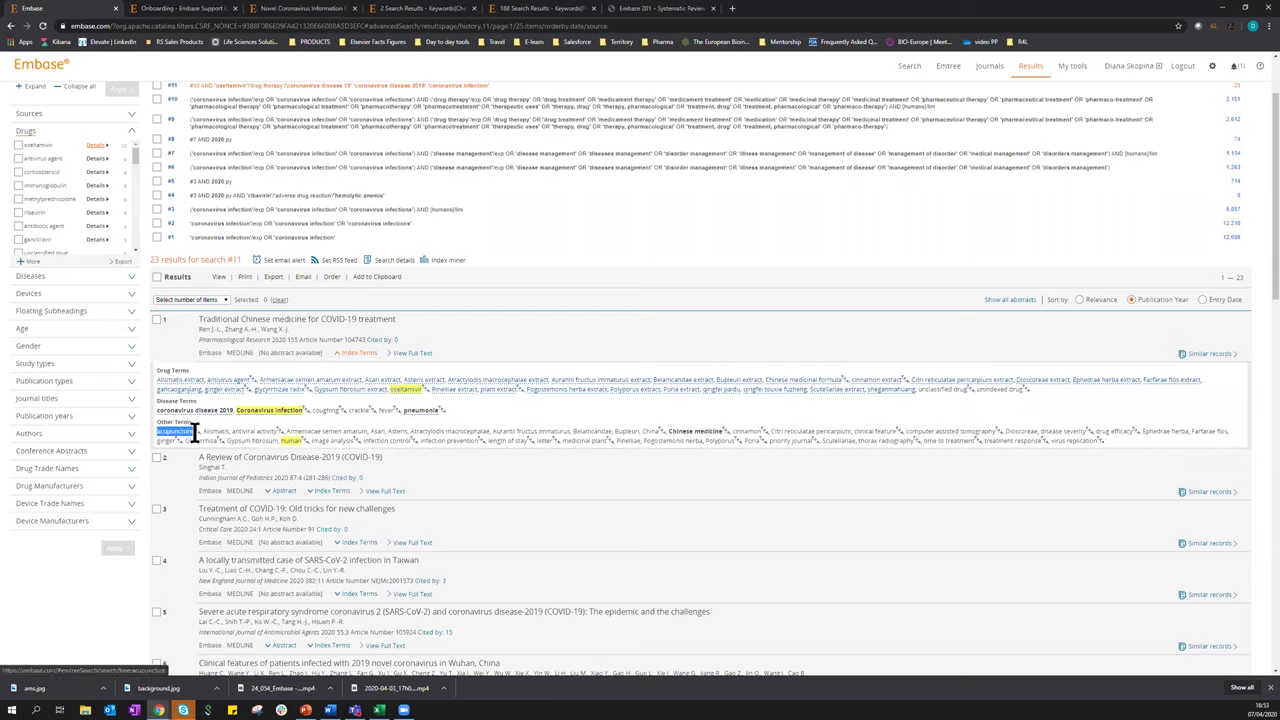
click(356, 356)
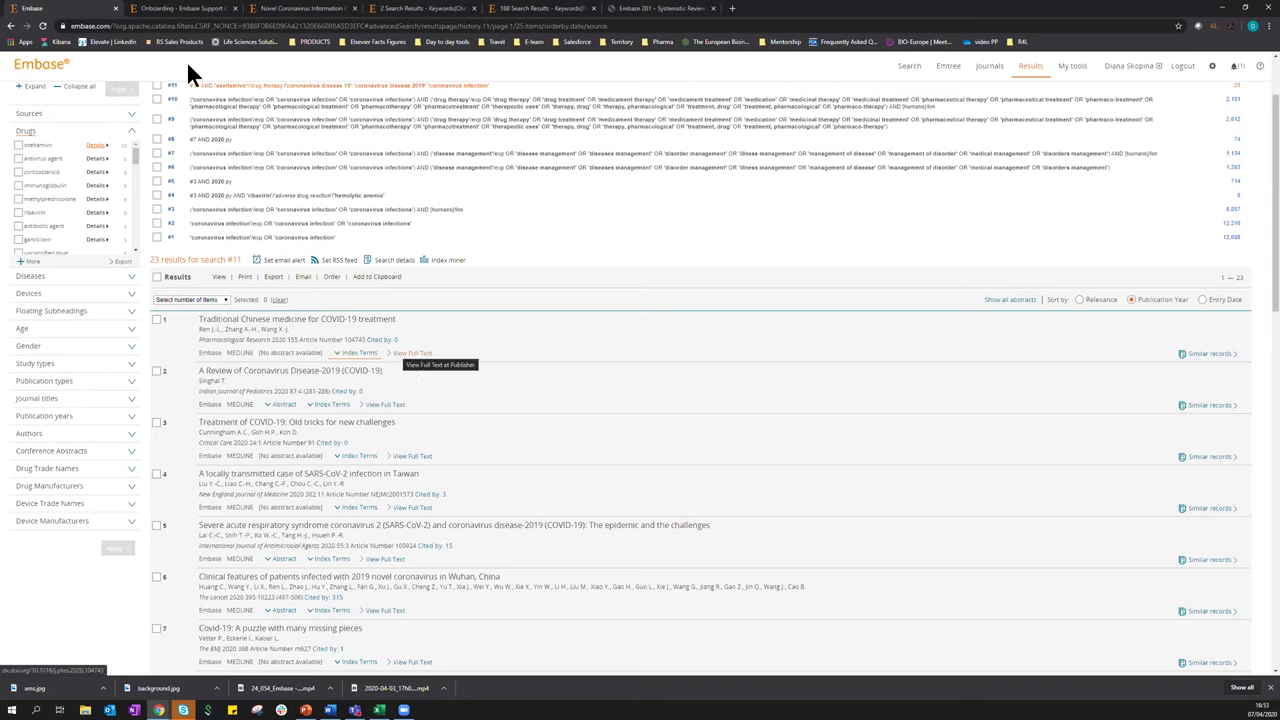
Switch to Elsevier's Novel Coronavirus Information Center page and review its introduction and the resources offered for researchers
click(287, 12)
scroll(254, 246, up, 2)
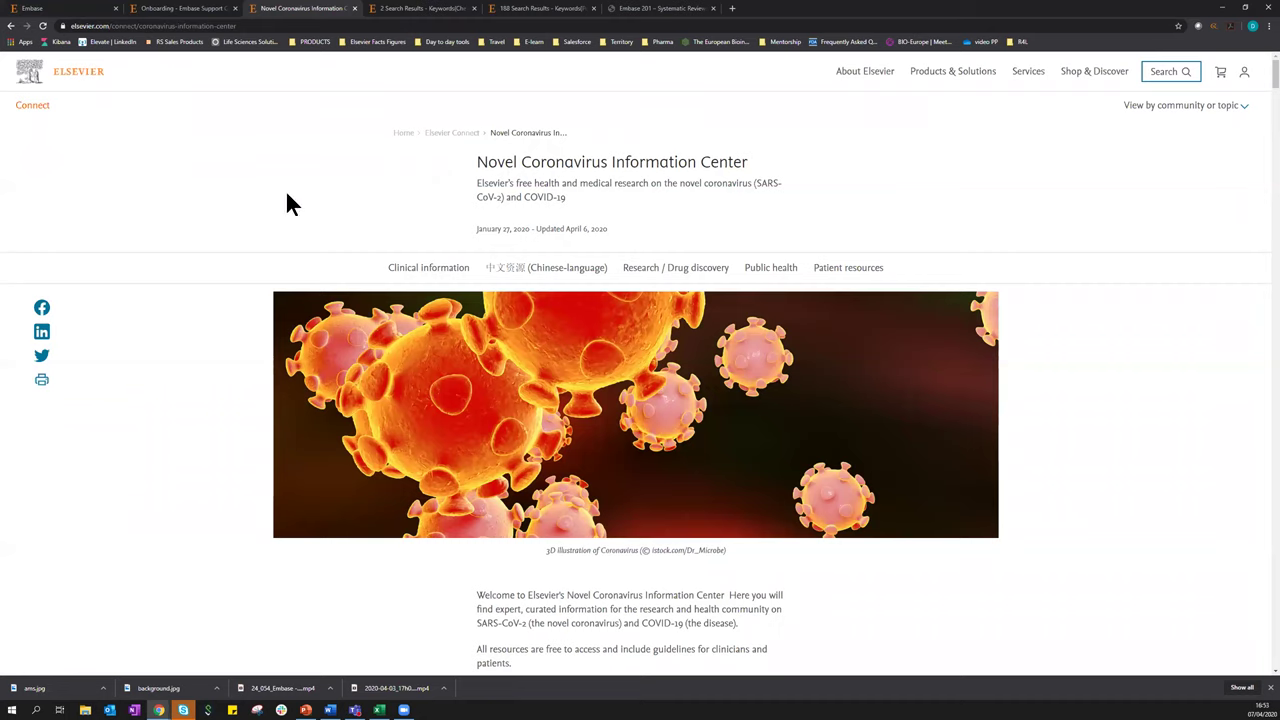
click(243, 25)
click(541, 185)
drag(479, 161, 751, 172)
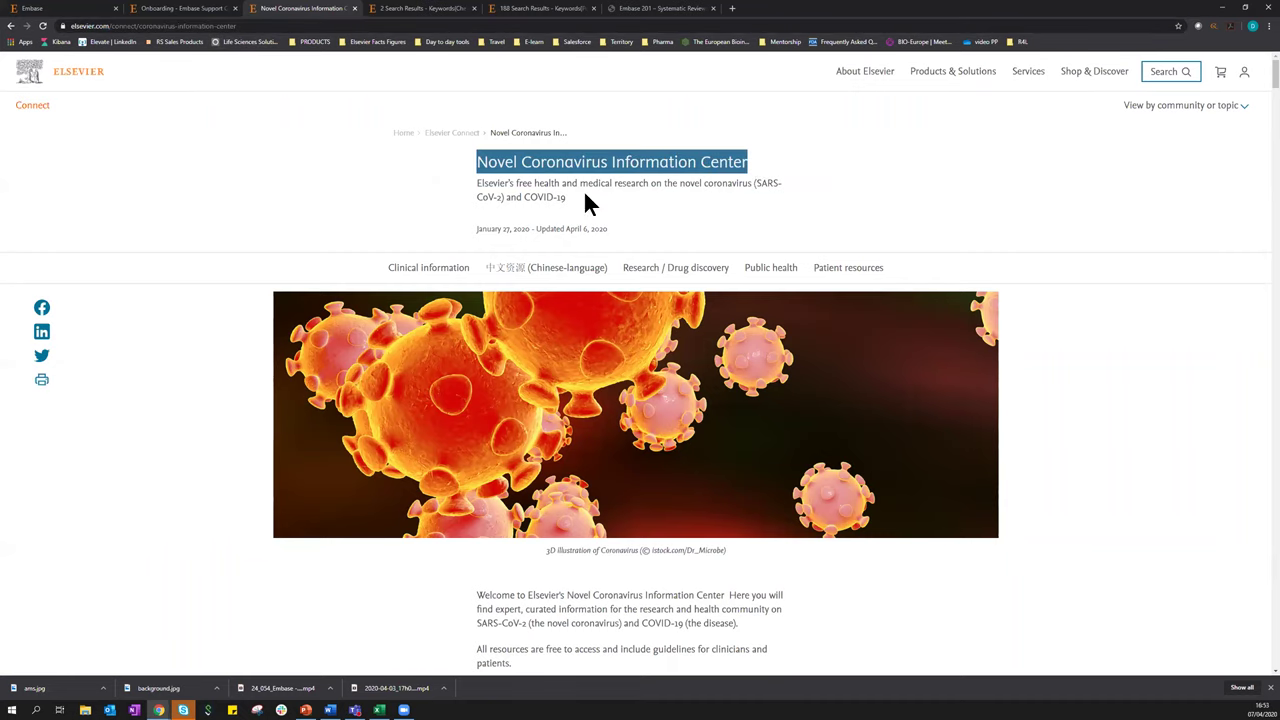
scroll(432, 208, down, 4)
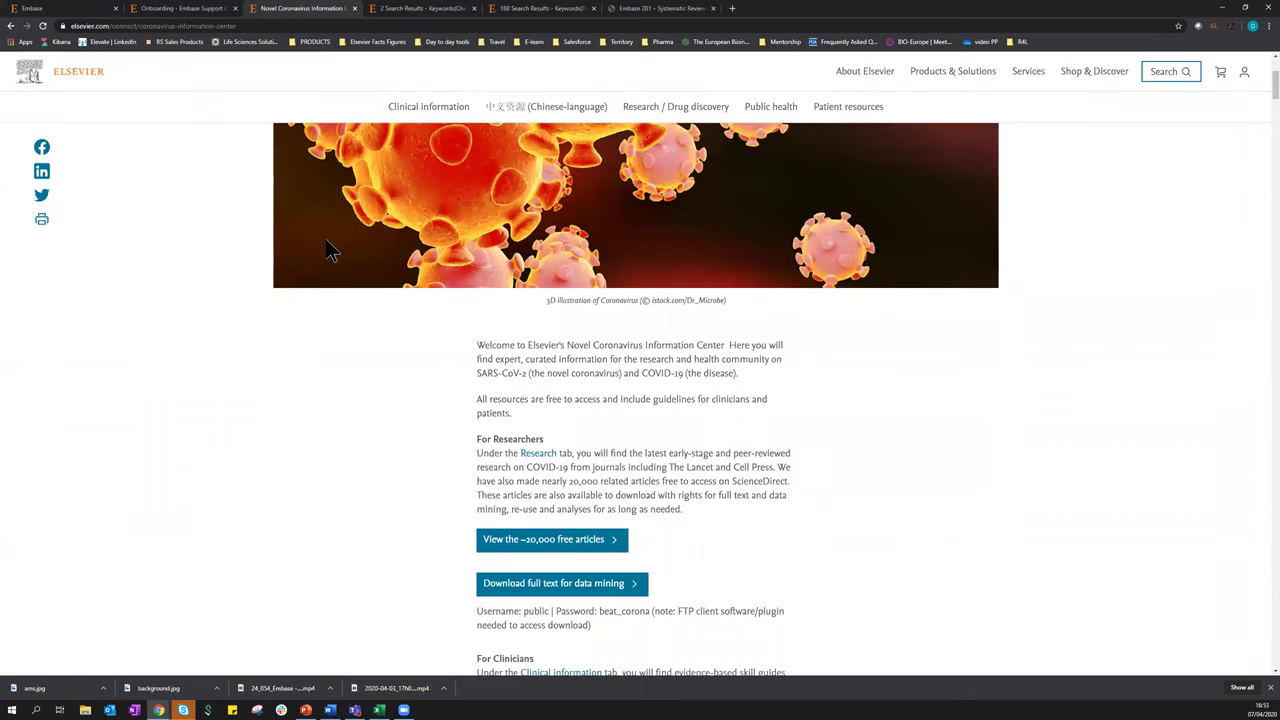
scroll(359, 286, down, 1)
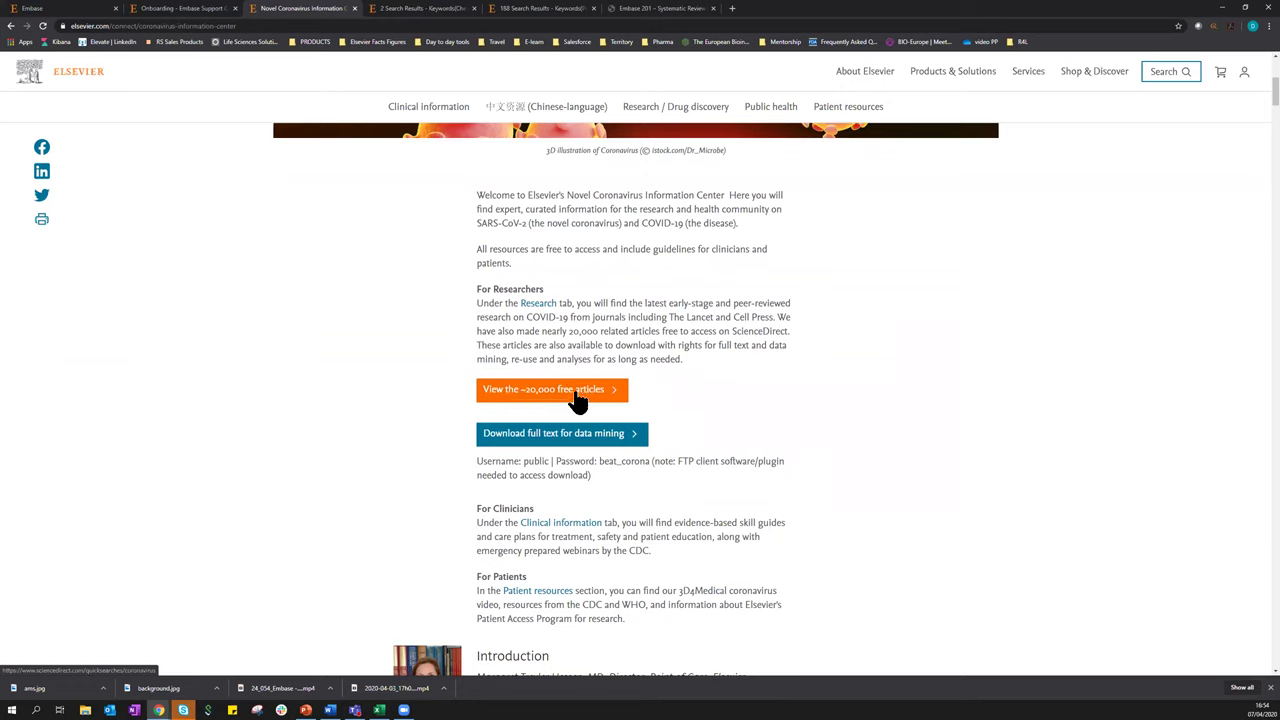
Open the roughly 20,000 free coronavirus articles on ScienceDirect and check the access labels of the first two results
click(418, 12)
click(532, 10)
click(286, 9)
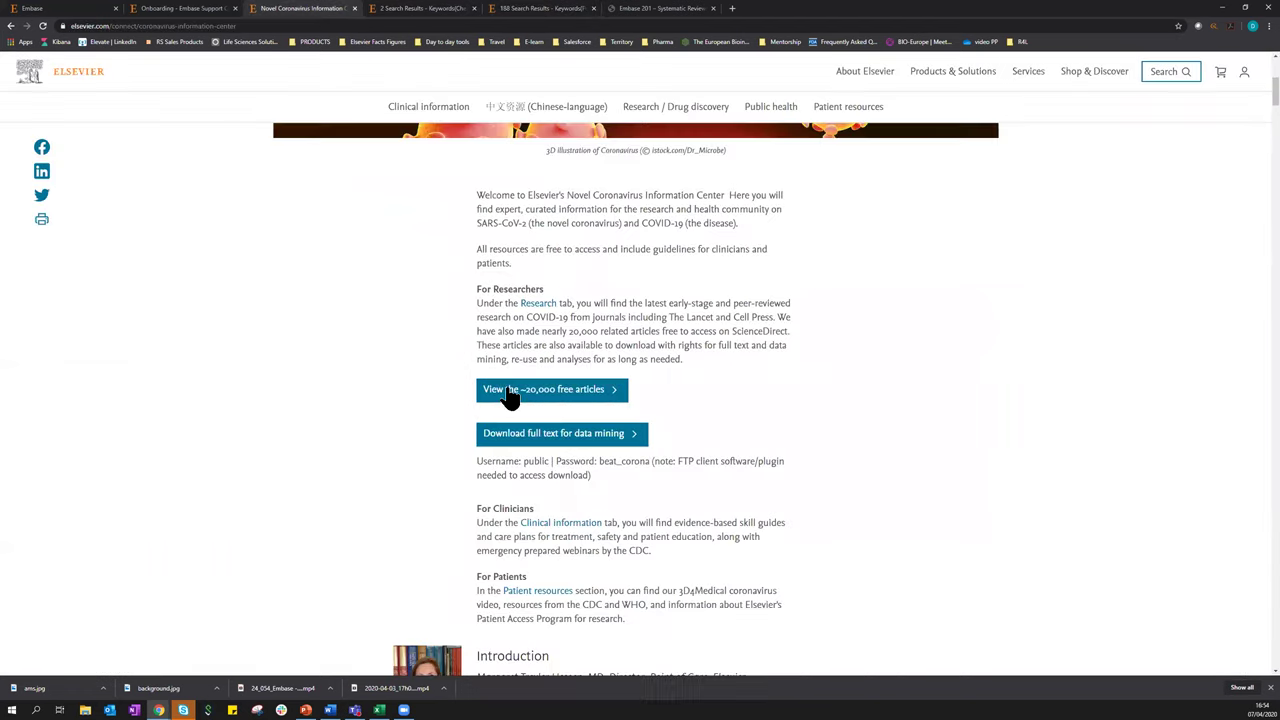
click(506, 388)
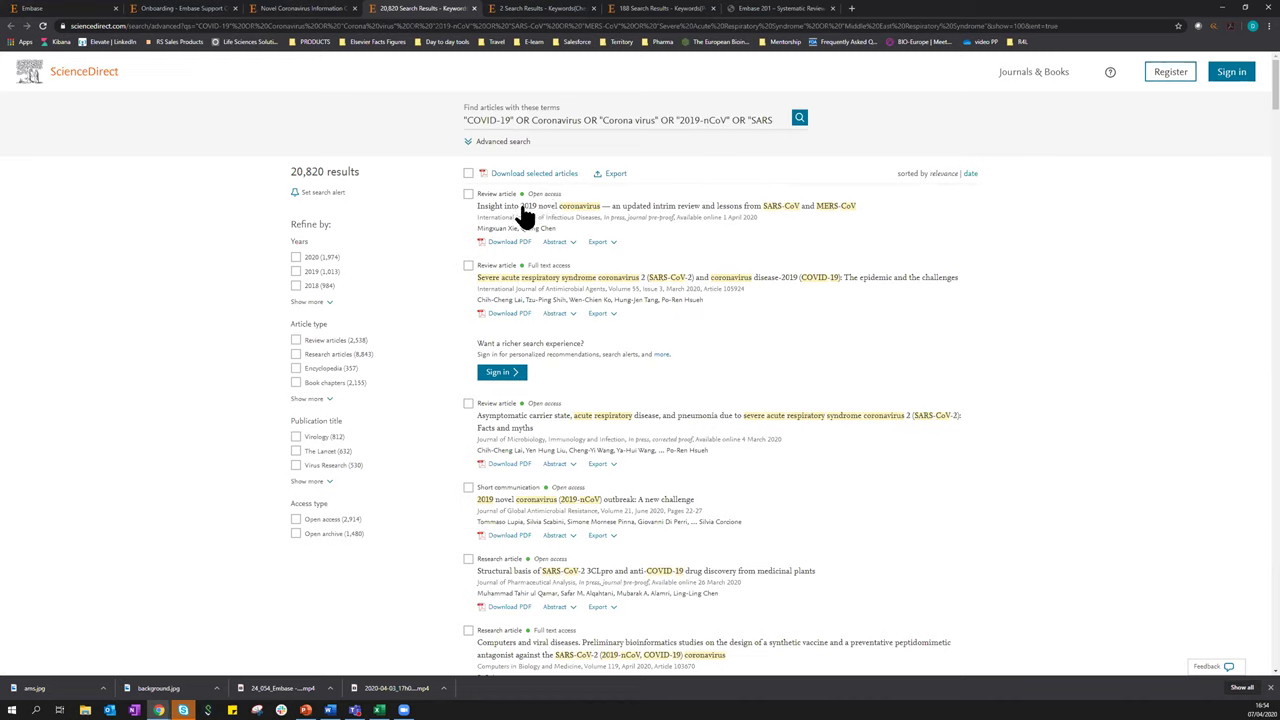
drag(528, 194, 541, 196)
double_click(569, 265)
Review the ScienceDirect result lists for the chest CT manifestations and the potential interventions for novel coronavirus title searches
click(558, 12)
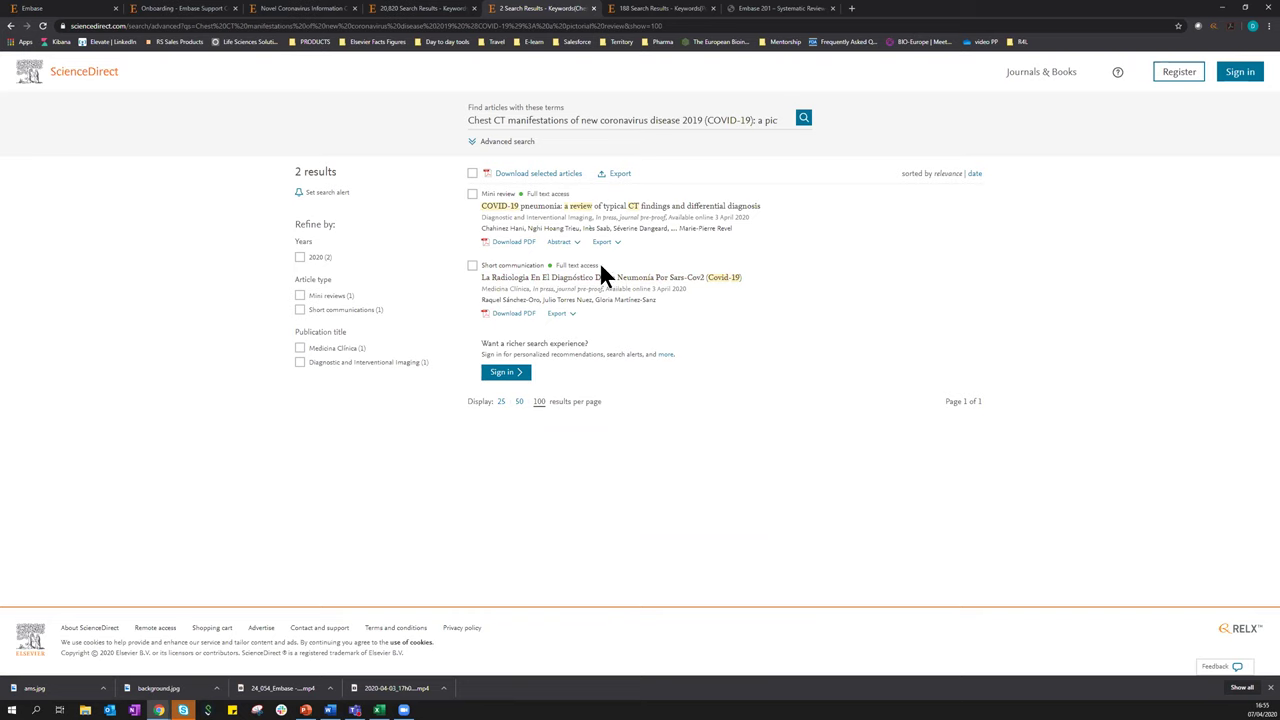
click(664, 9)
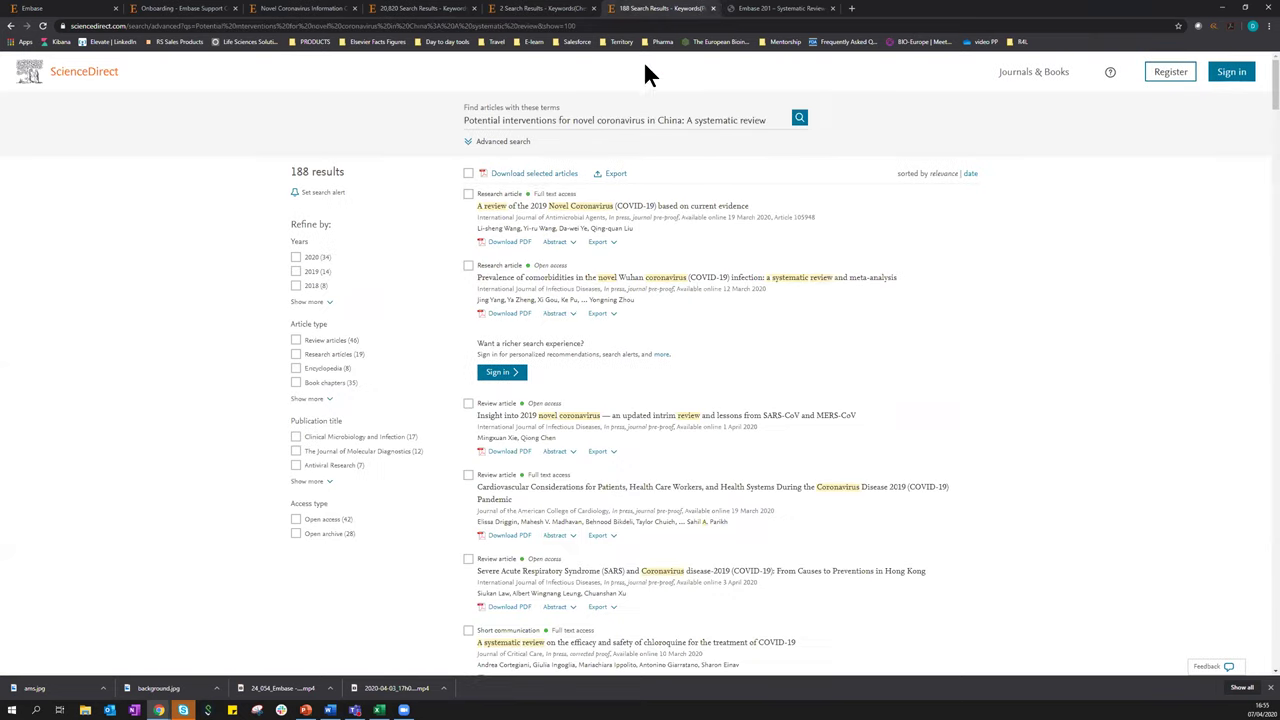
scroll(660, 400, down, 4)
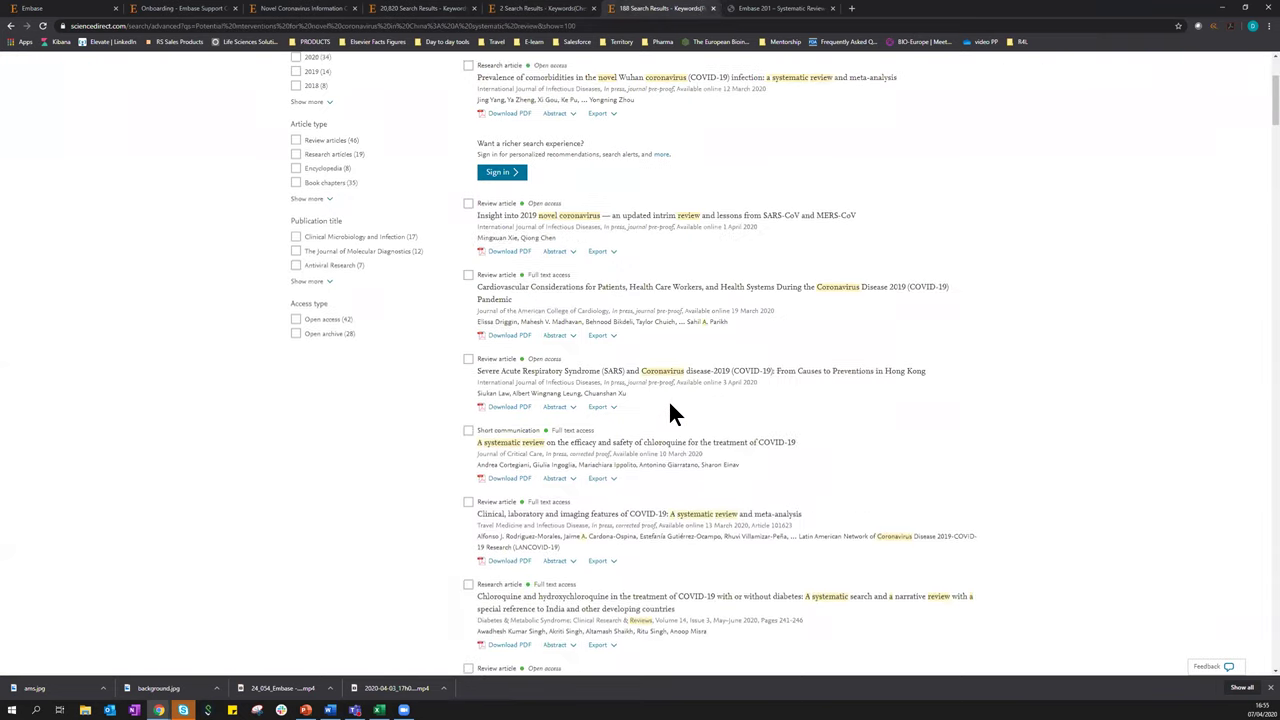
scroll(673, 424, up, 5)
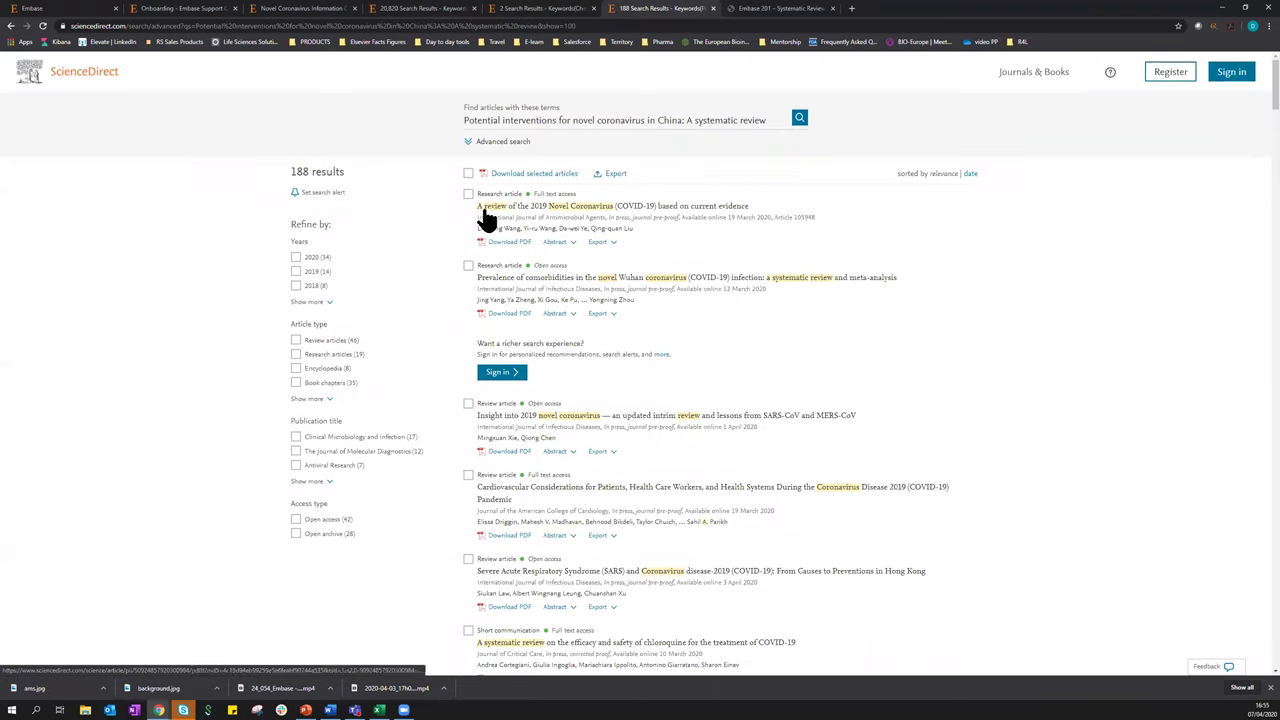
Switch back to the Embase results of search #11 and locate the search history
click(57, 12)
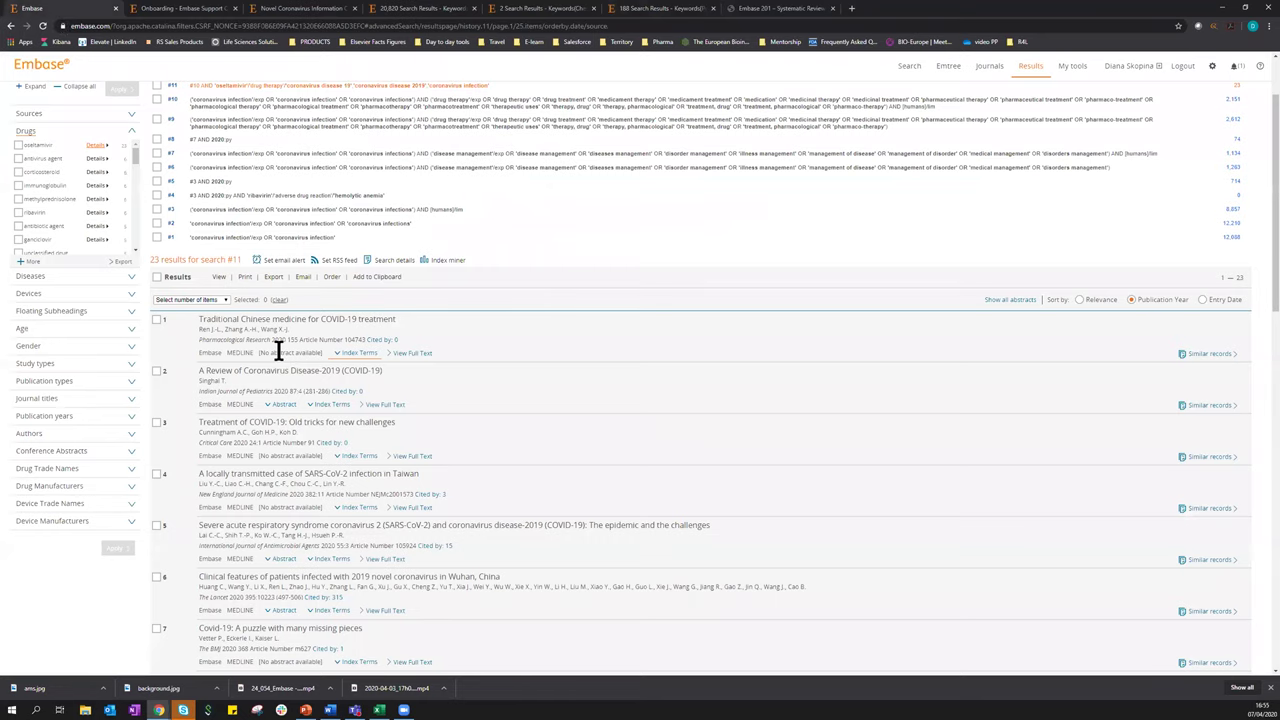
scroll(276, 345, up, 2)
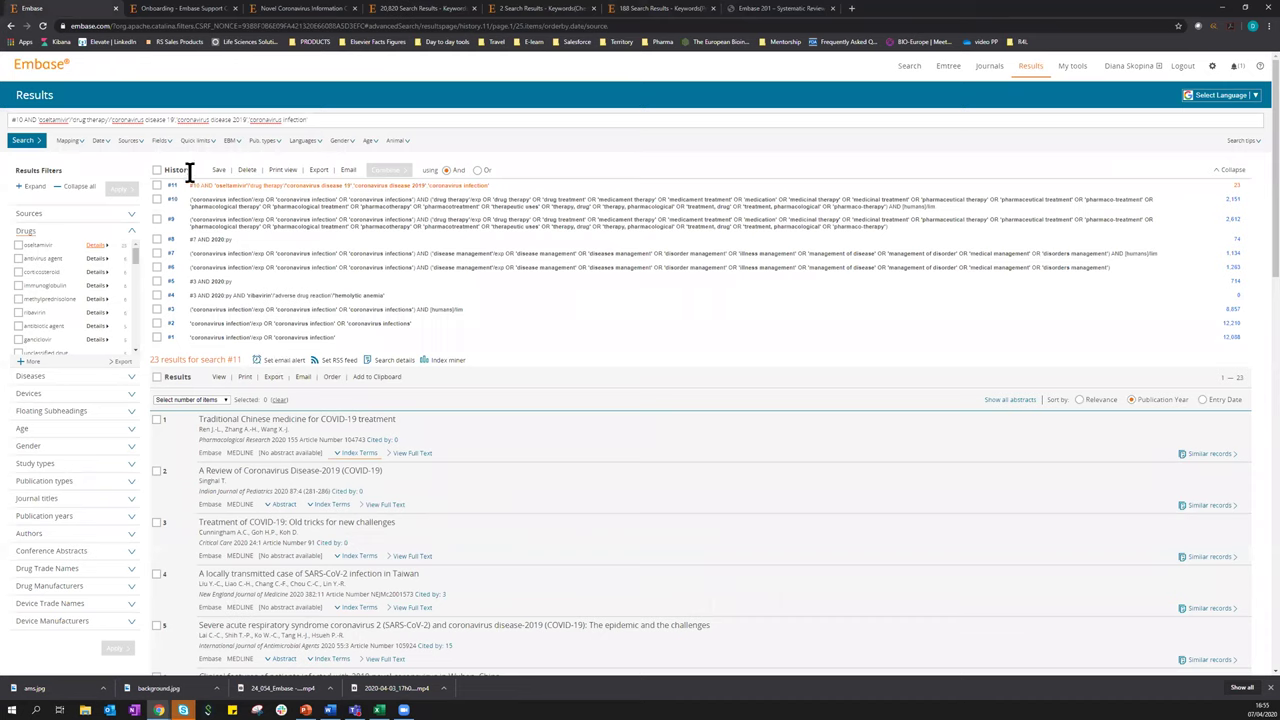
double_click(168, 170)
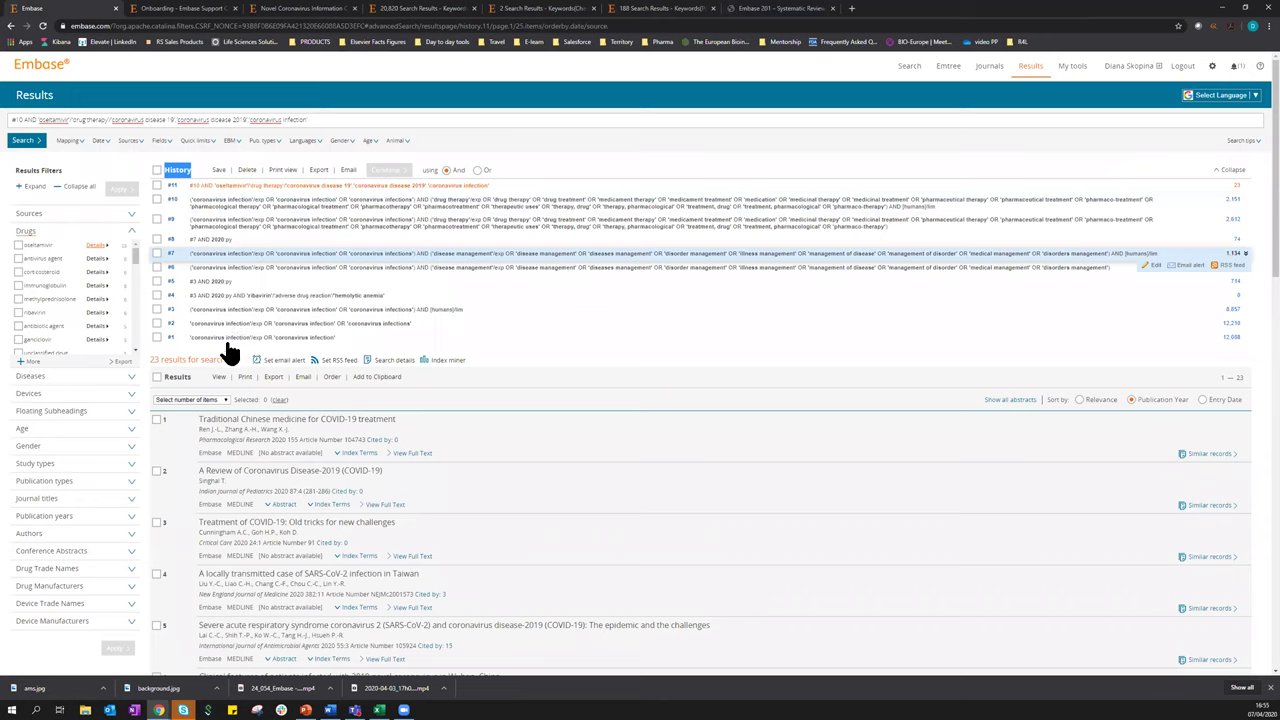
Mark searches #11 and #10, and separately #11 and #8, as candidates for combining, clearing the selections without combining them
click(156, 185)
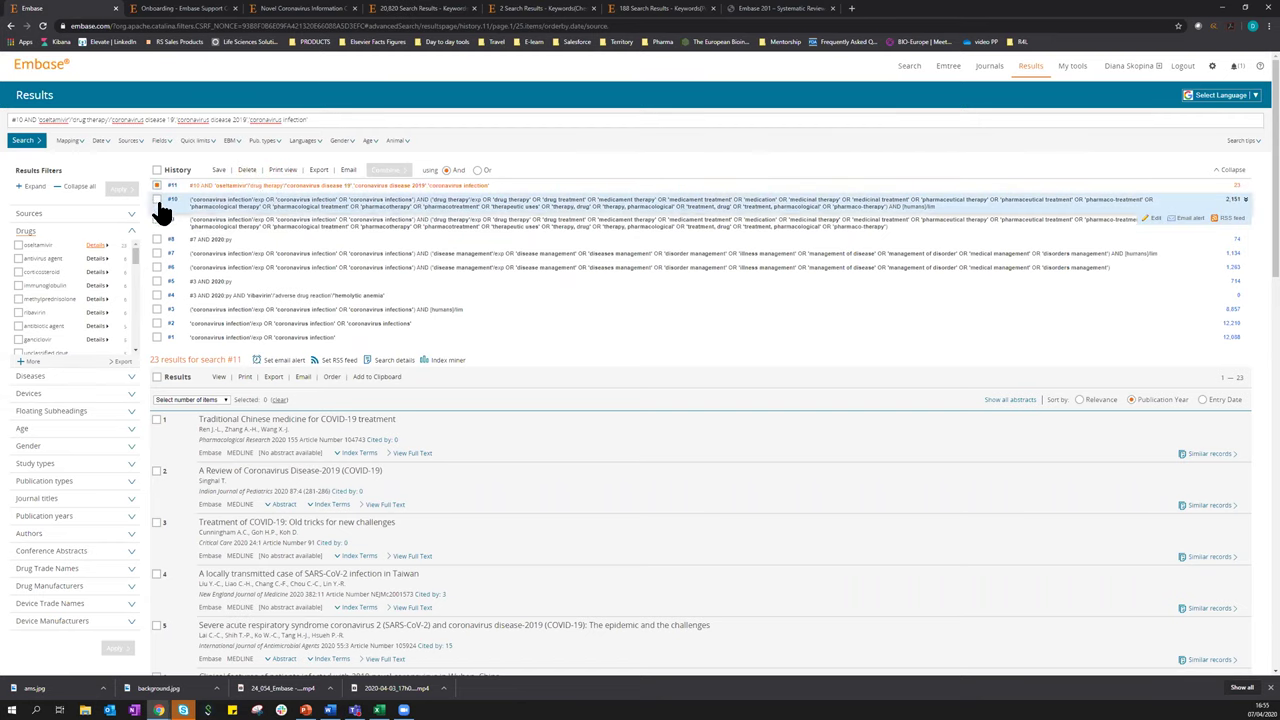
click(156, 199)
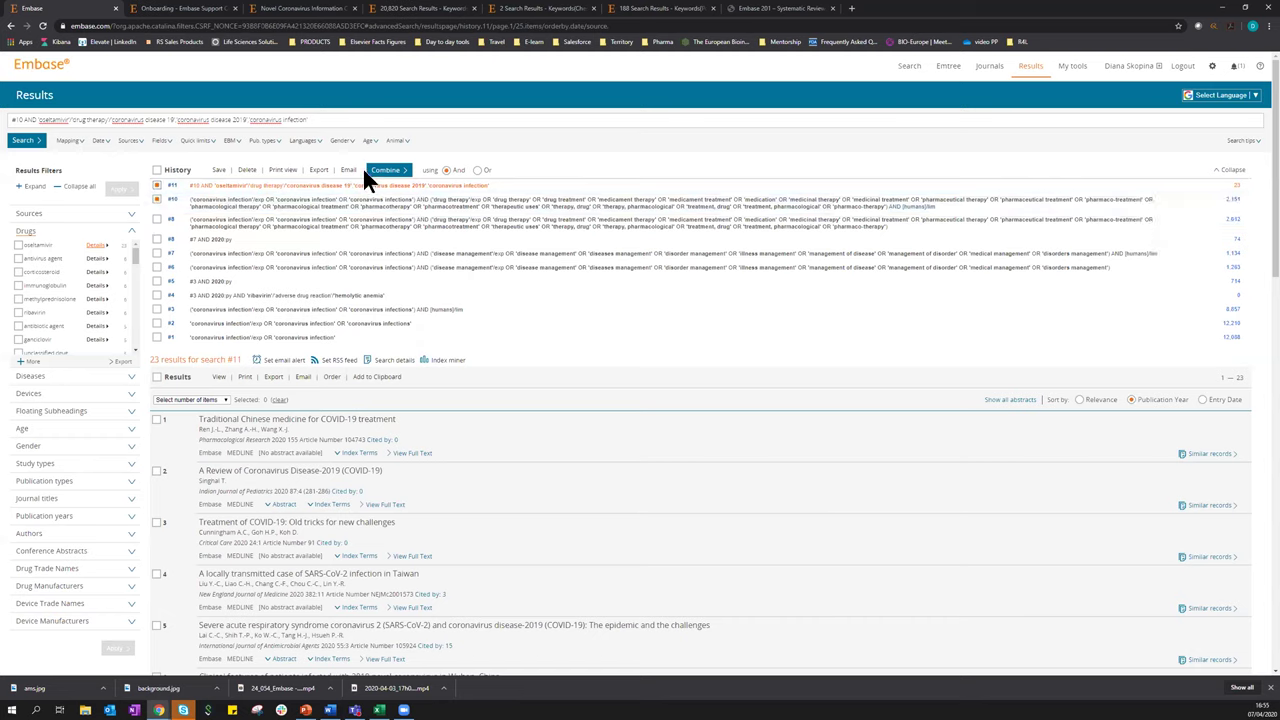
click(156, 200)
click(158, 187)
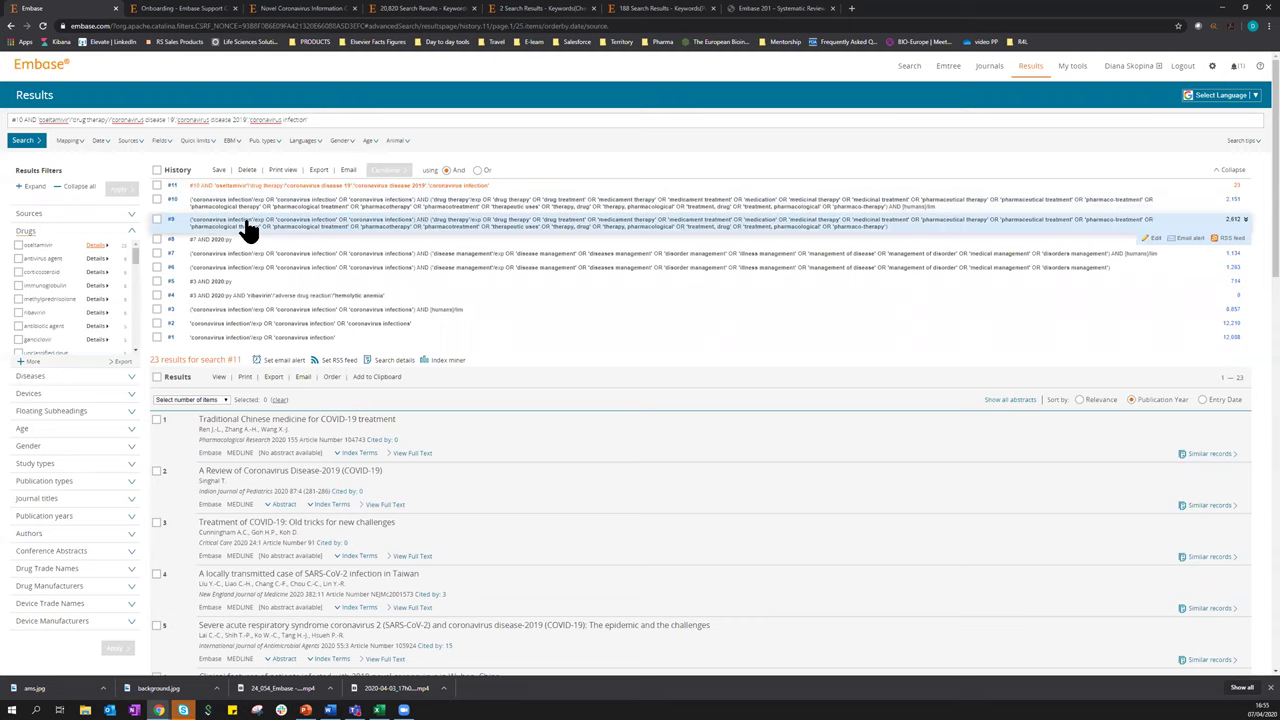
click(157, 186)
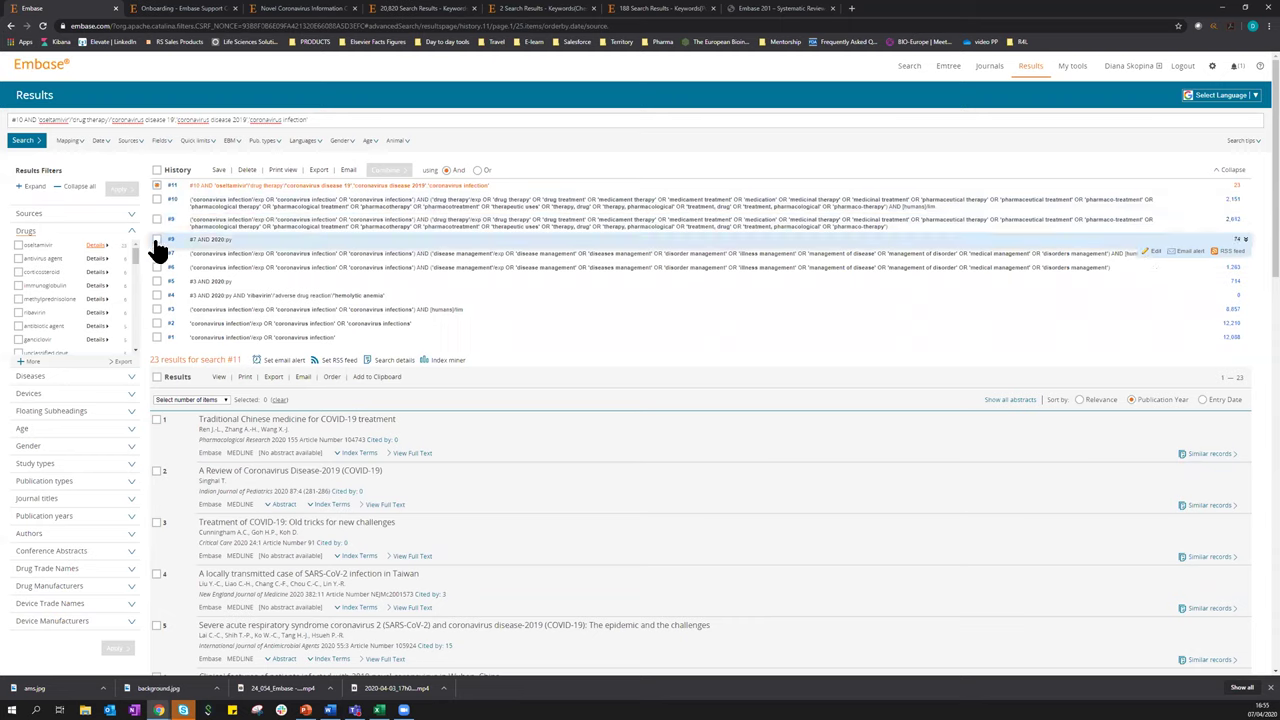
click(157, 240)
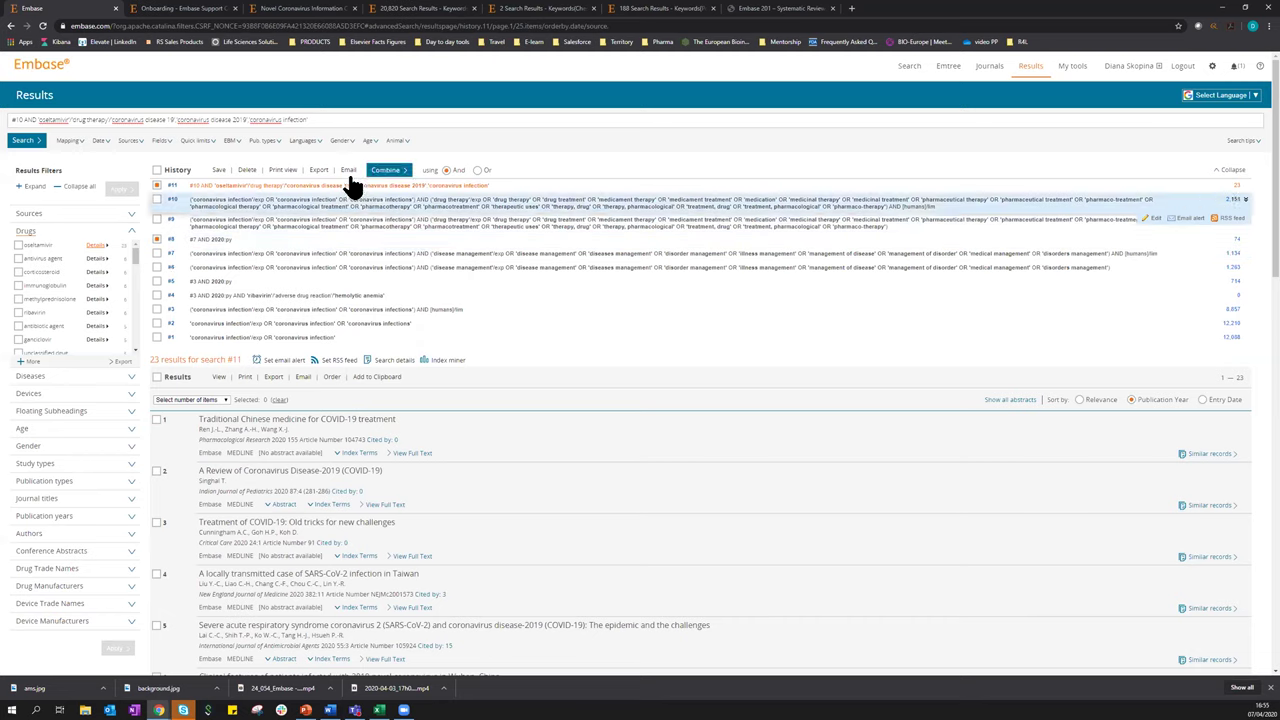
click(157, 240)
Limit search #11 to systematic reviews using the evidence-based medicine limits and run the search
click(232, 141)
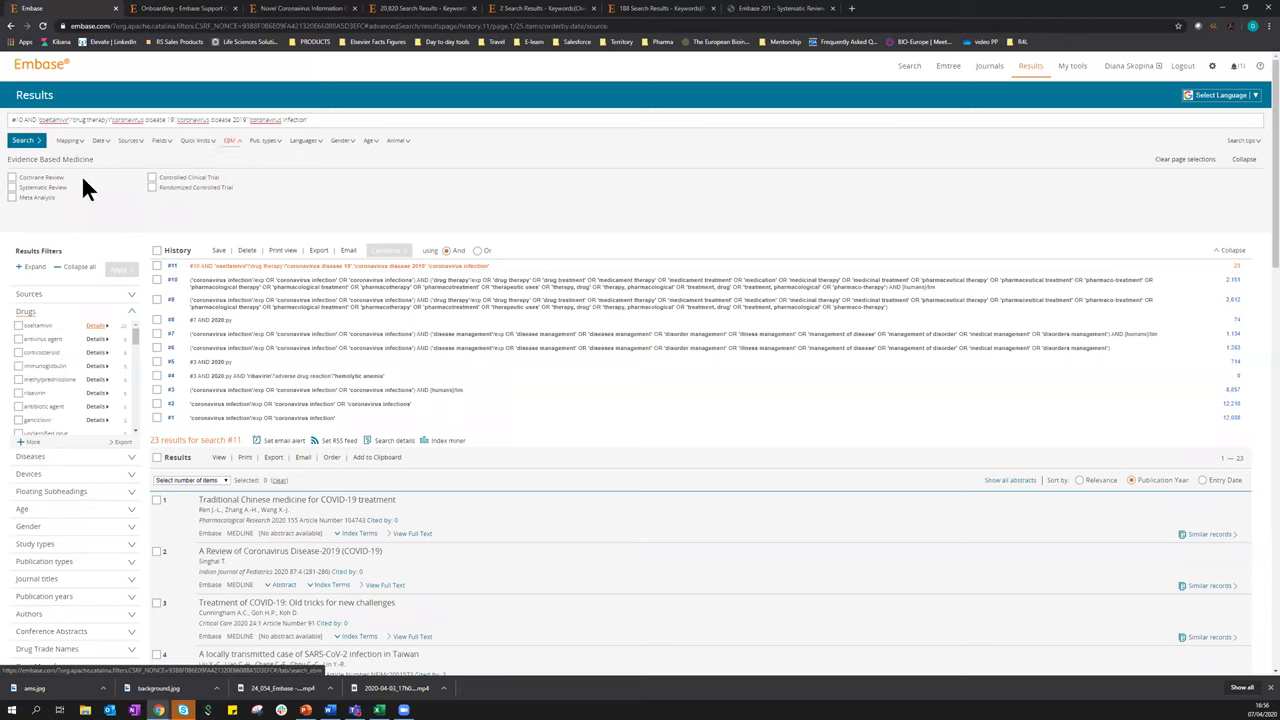
click(12, 188)
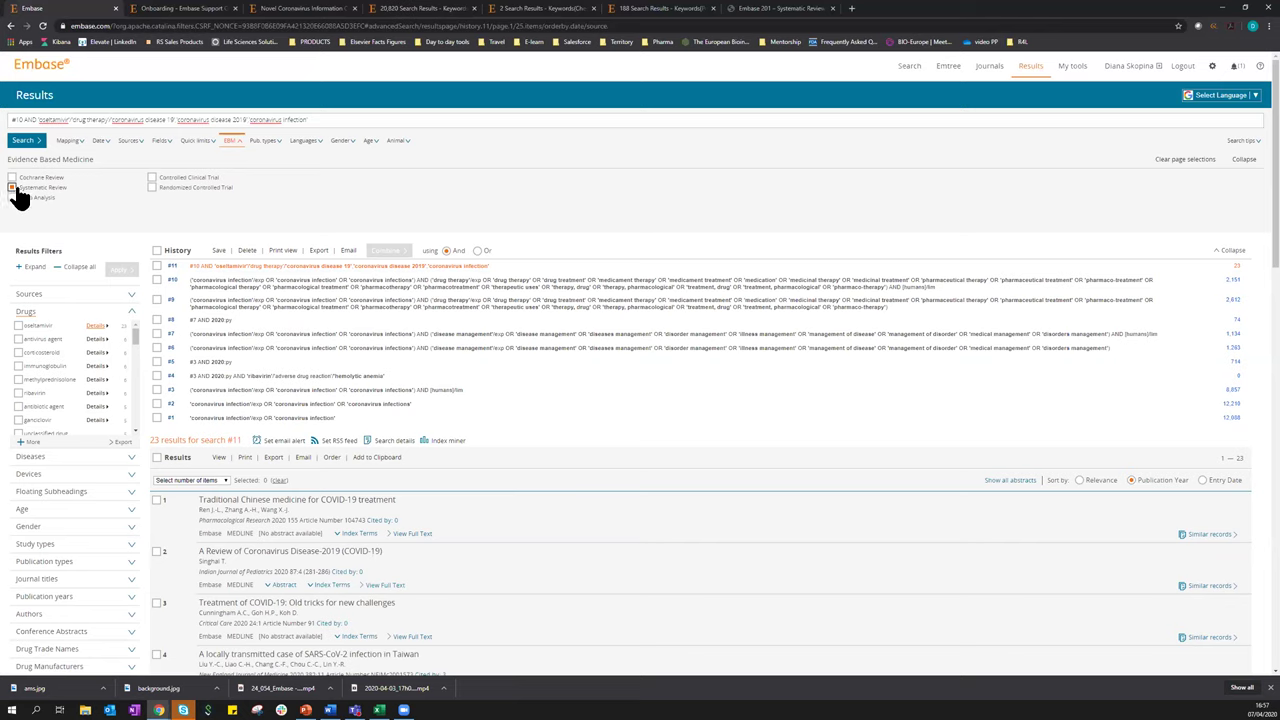
click(27, 143)
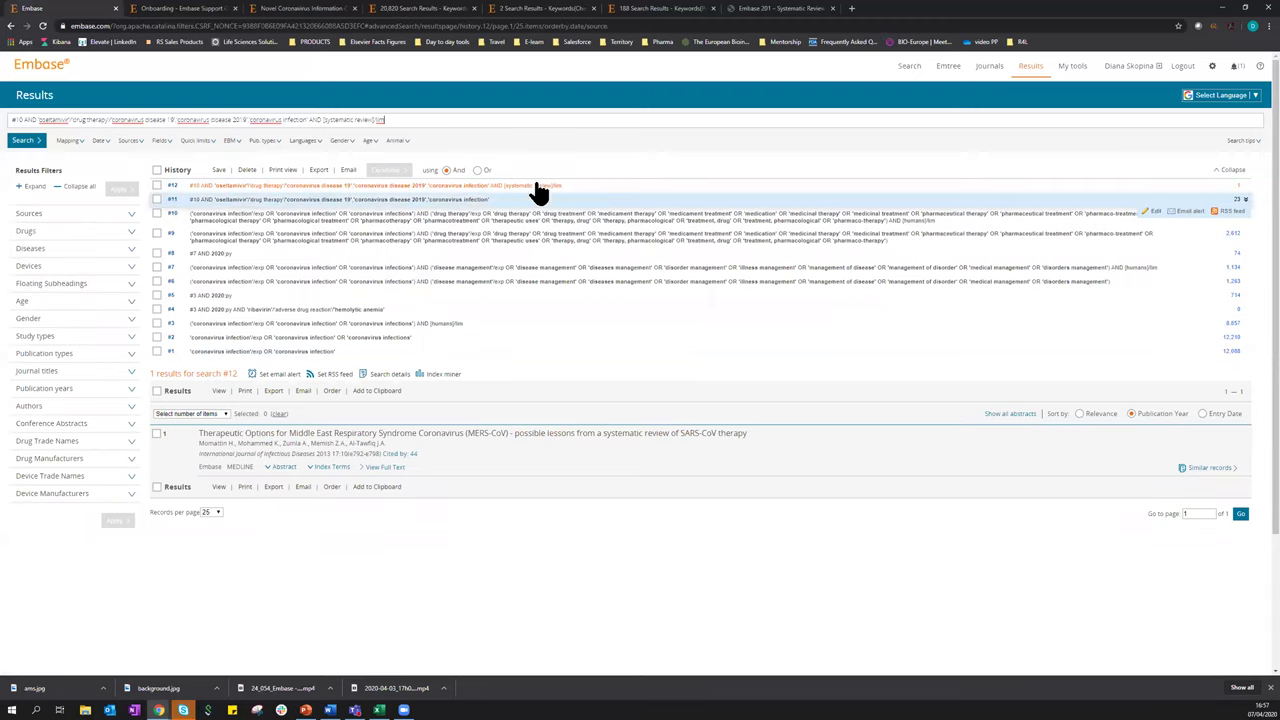
Load search #10 from the history, limit it to systematic reviews with the evidence-based medicine options, and run it
click(157, 214)
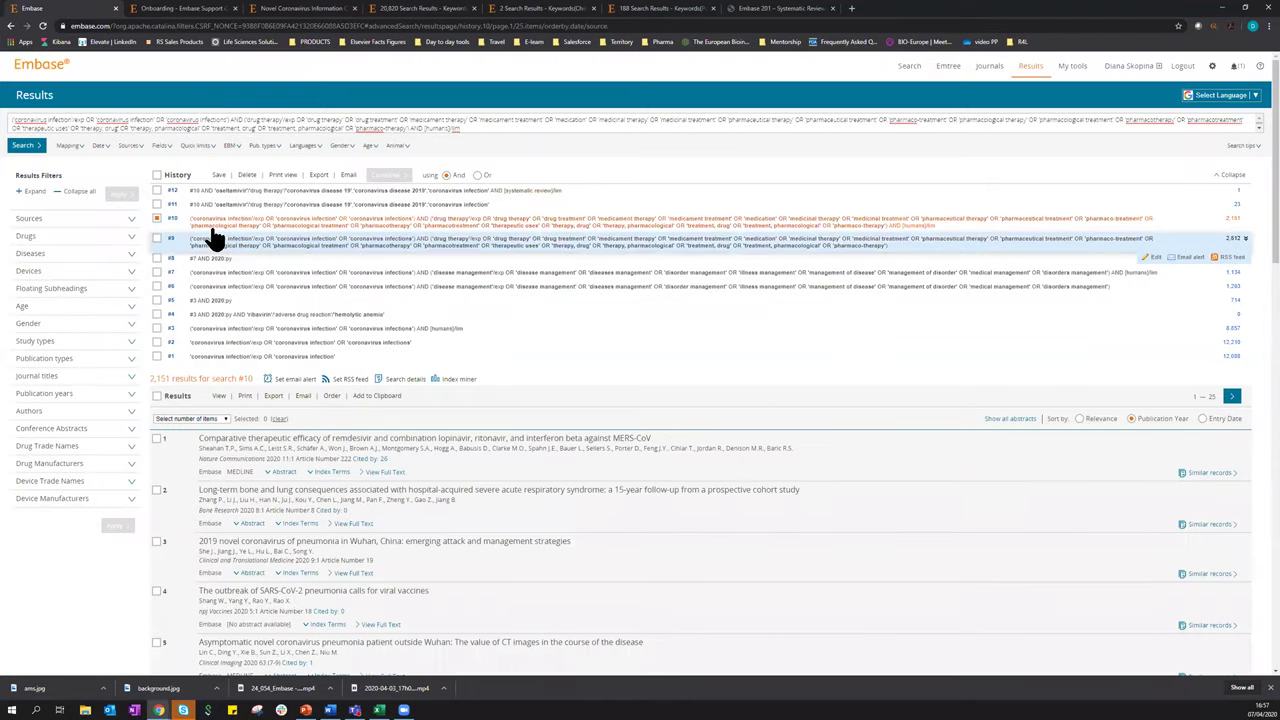
click(231, 147)
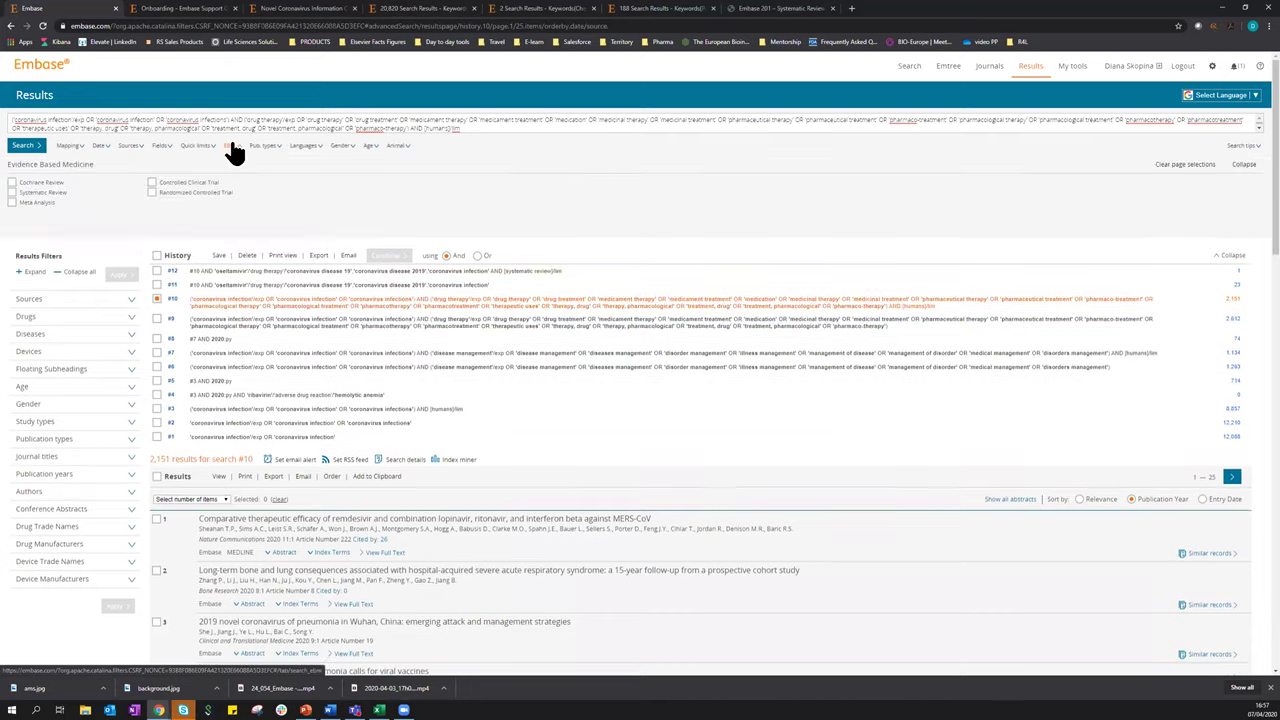
click(12, 192)
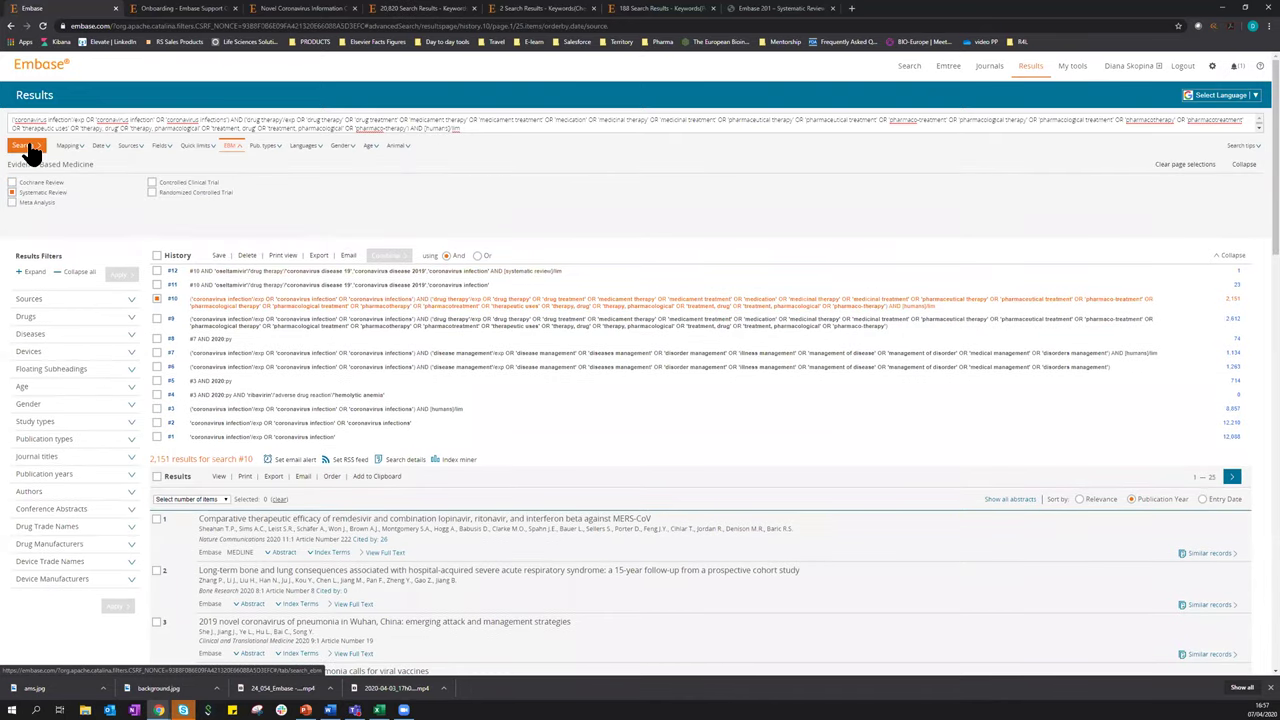
click(29, 146)
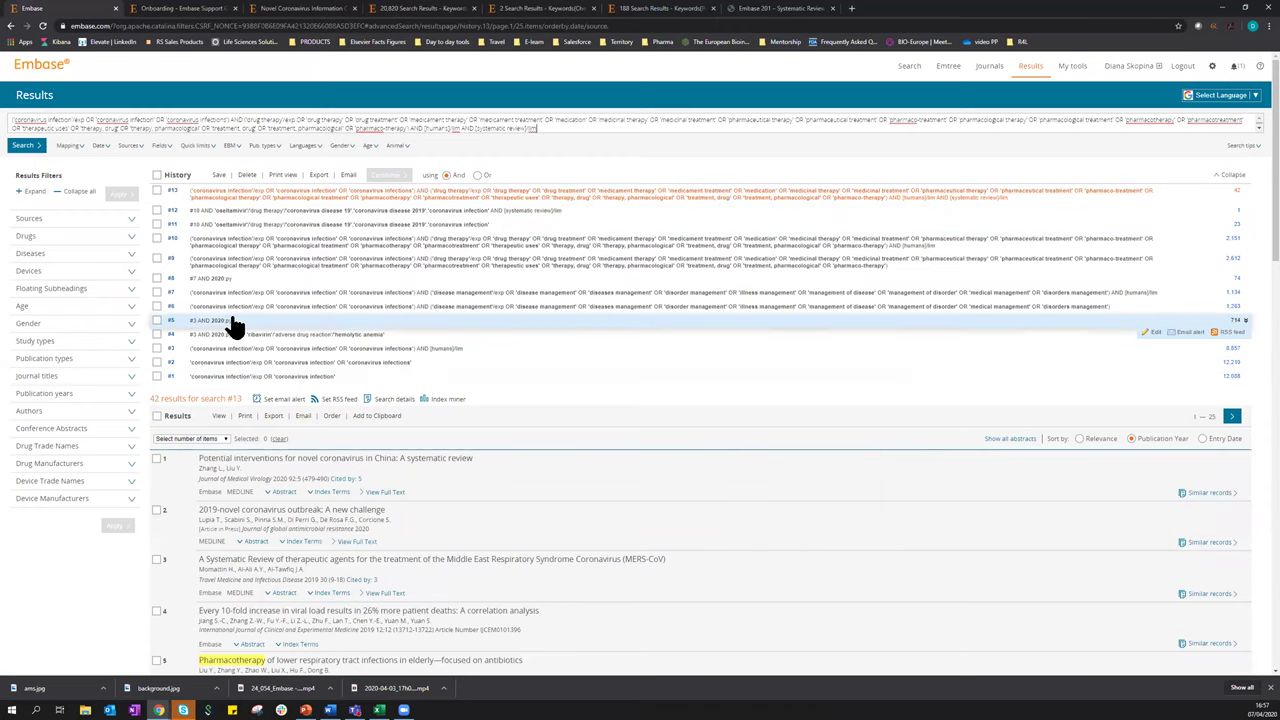
Examine the title of the first systematic review record, Potential interventions for novel coronavirus in China
scroll(278, 390, down, 1)
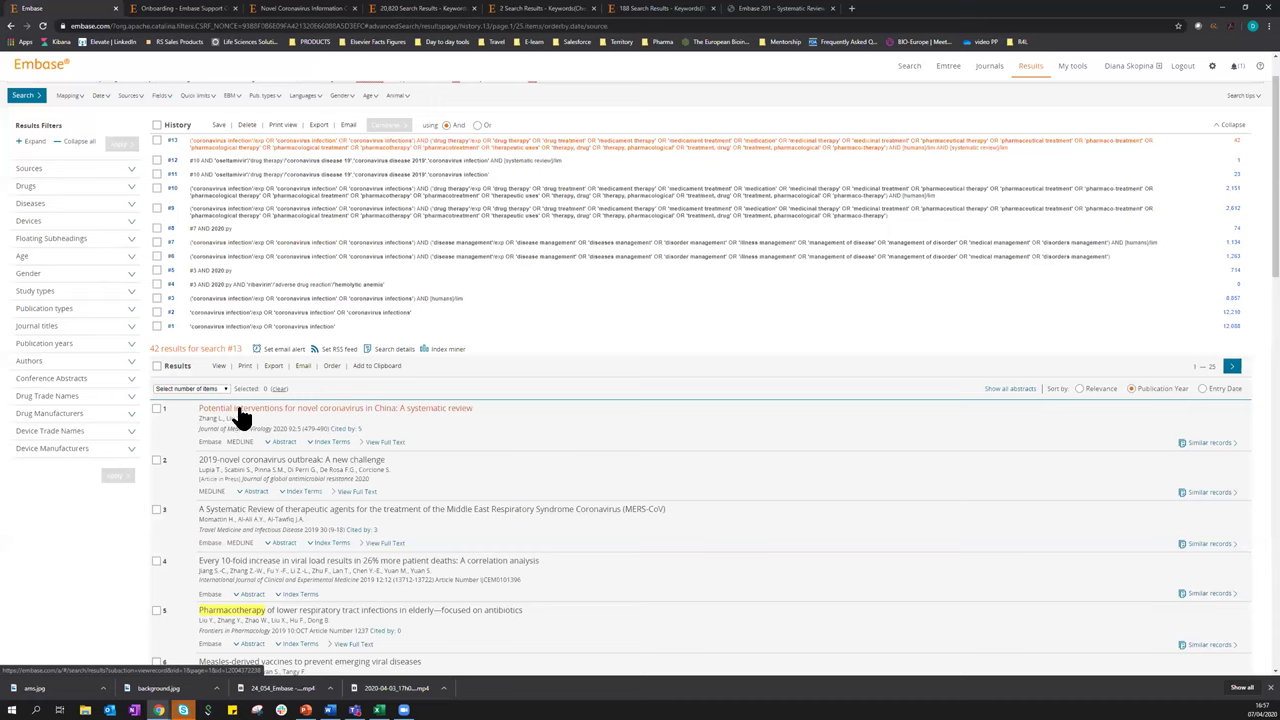
drag(490, 408, 398, 408)
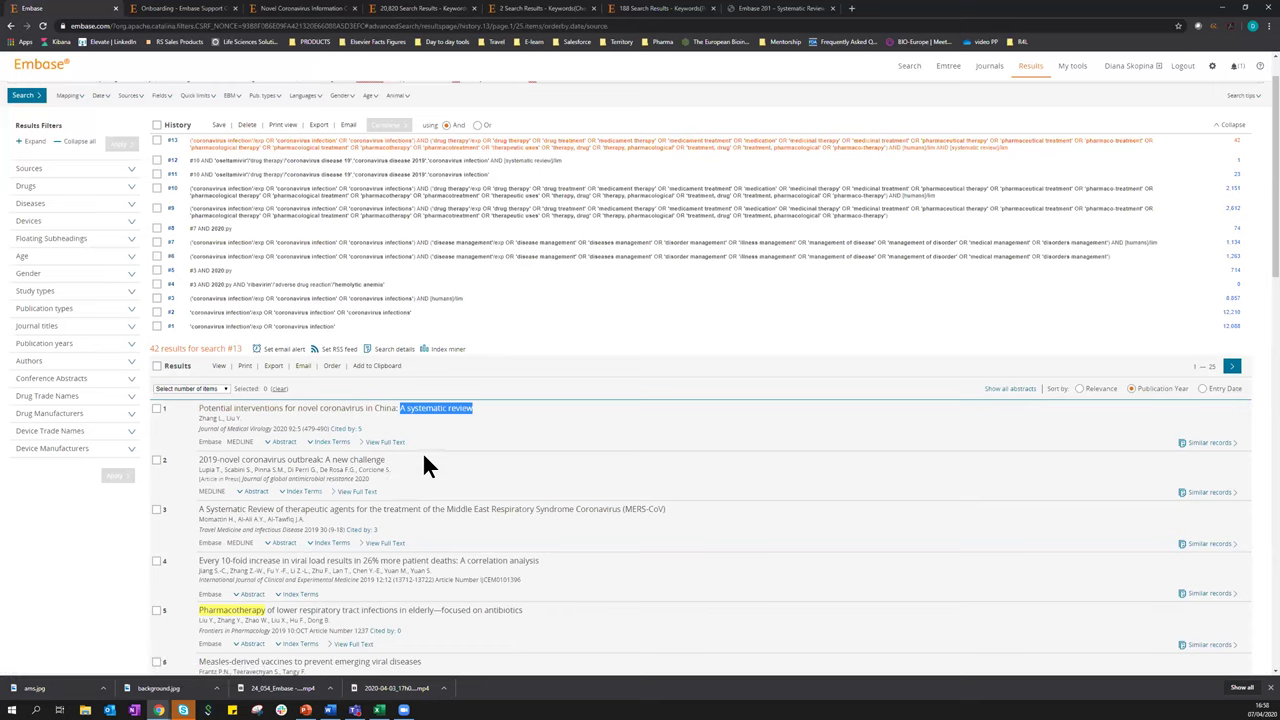
click(477, 410)
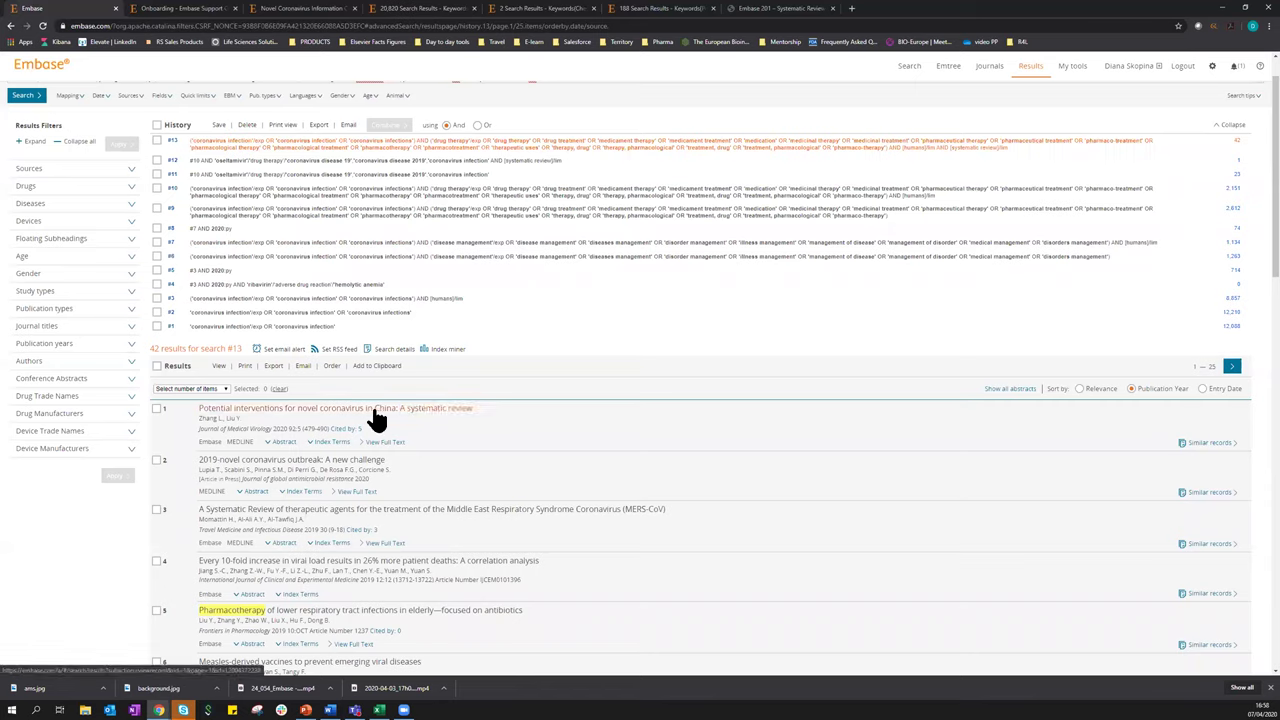
scroll(375, 415, up, 1)
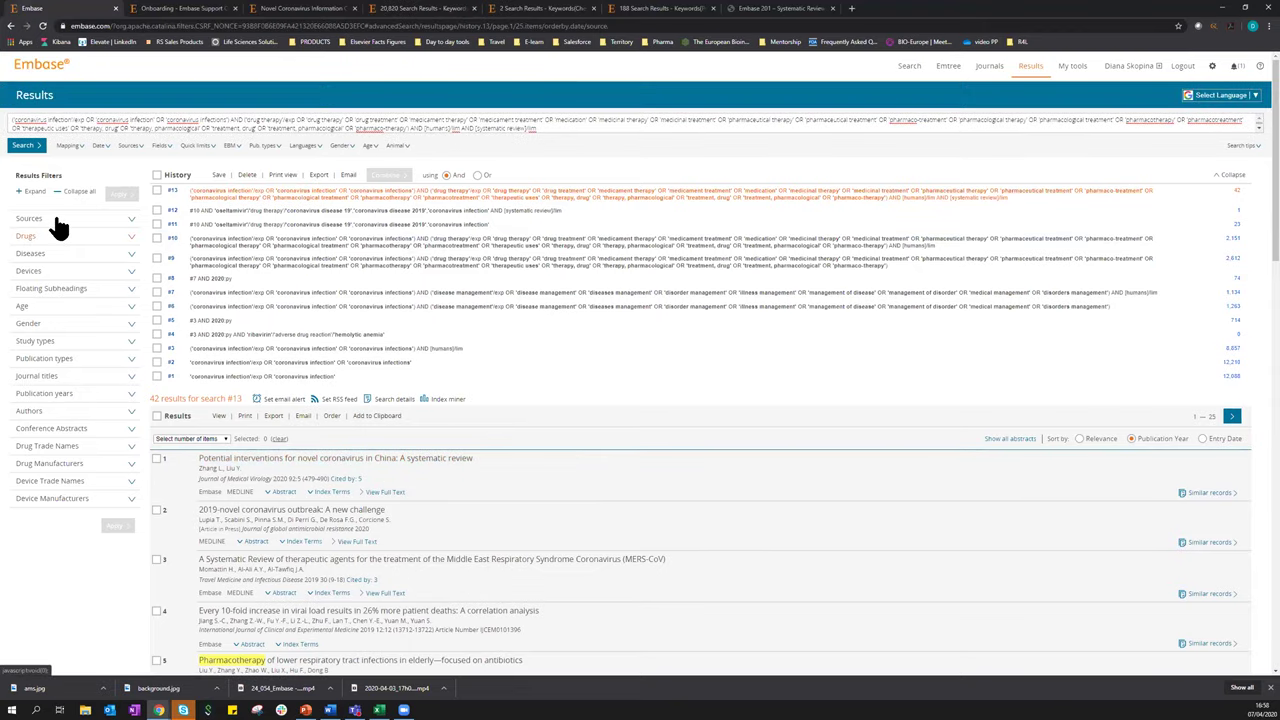
Return to the PICO search form and review its population, comparison and outcome fields
click(911, 74)
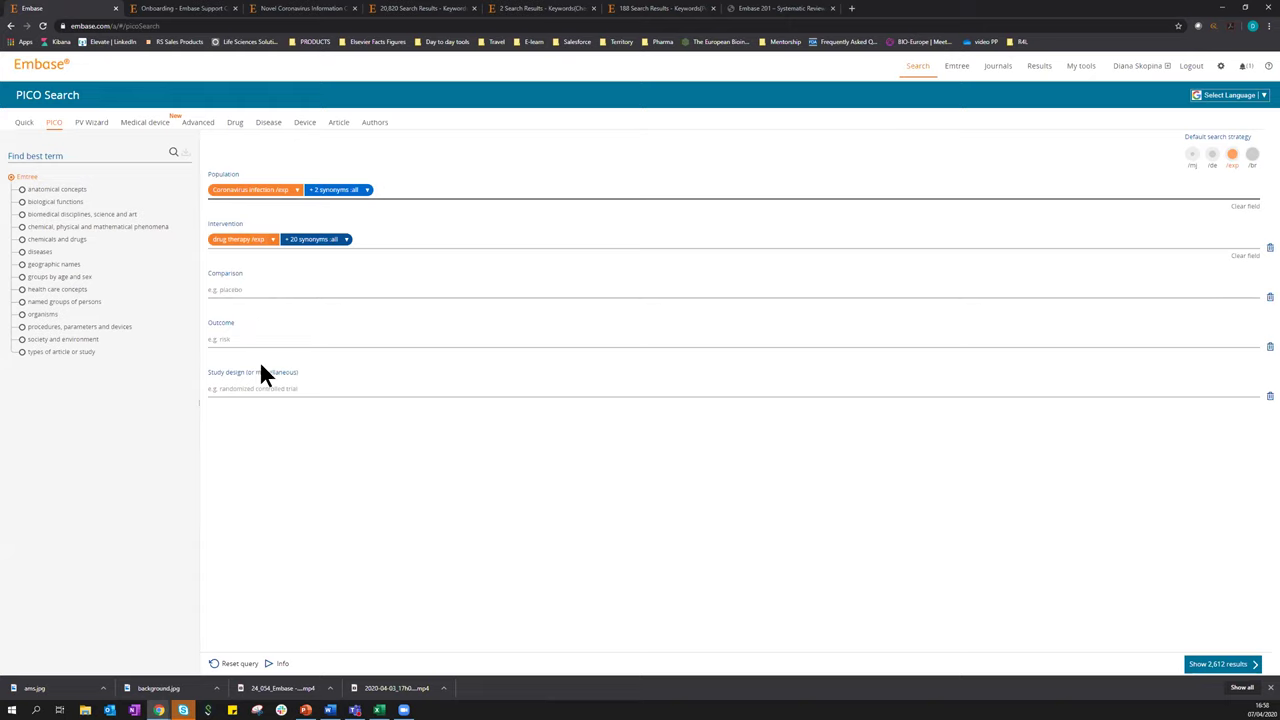
click(252, 201)
click(236, 292)
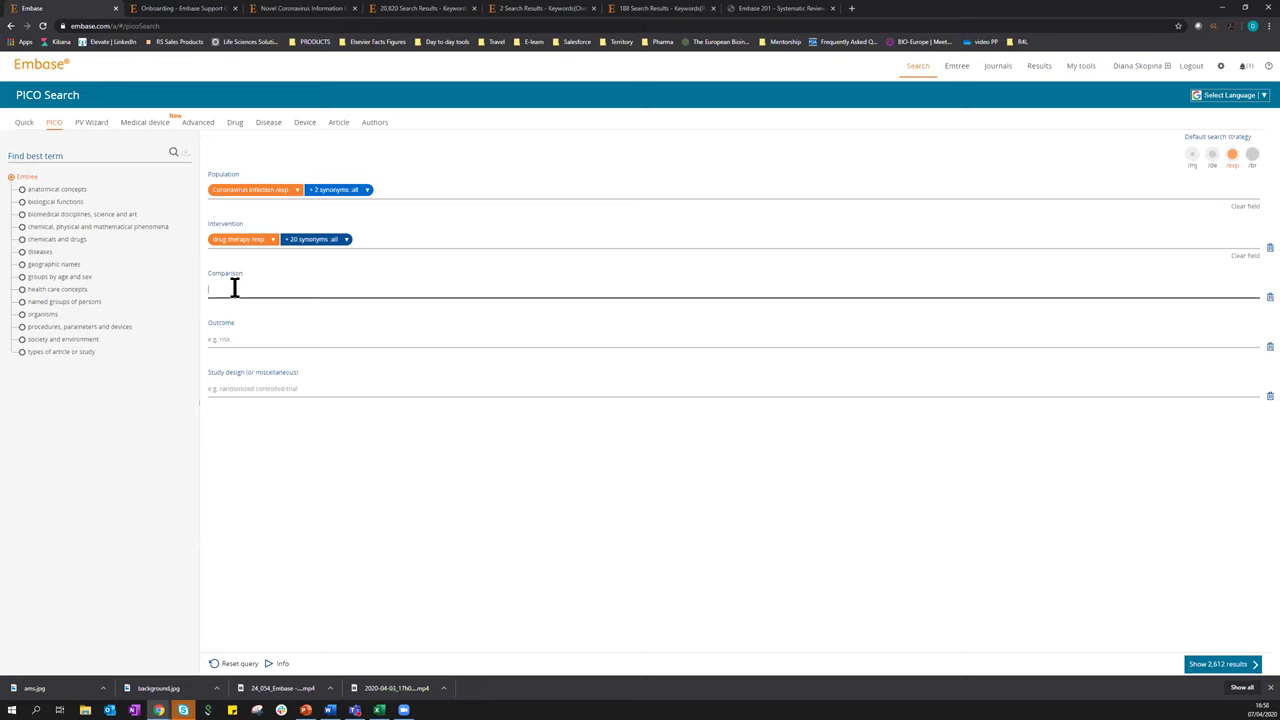
click(229, 341)
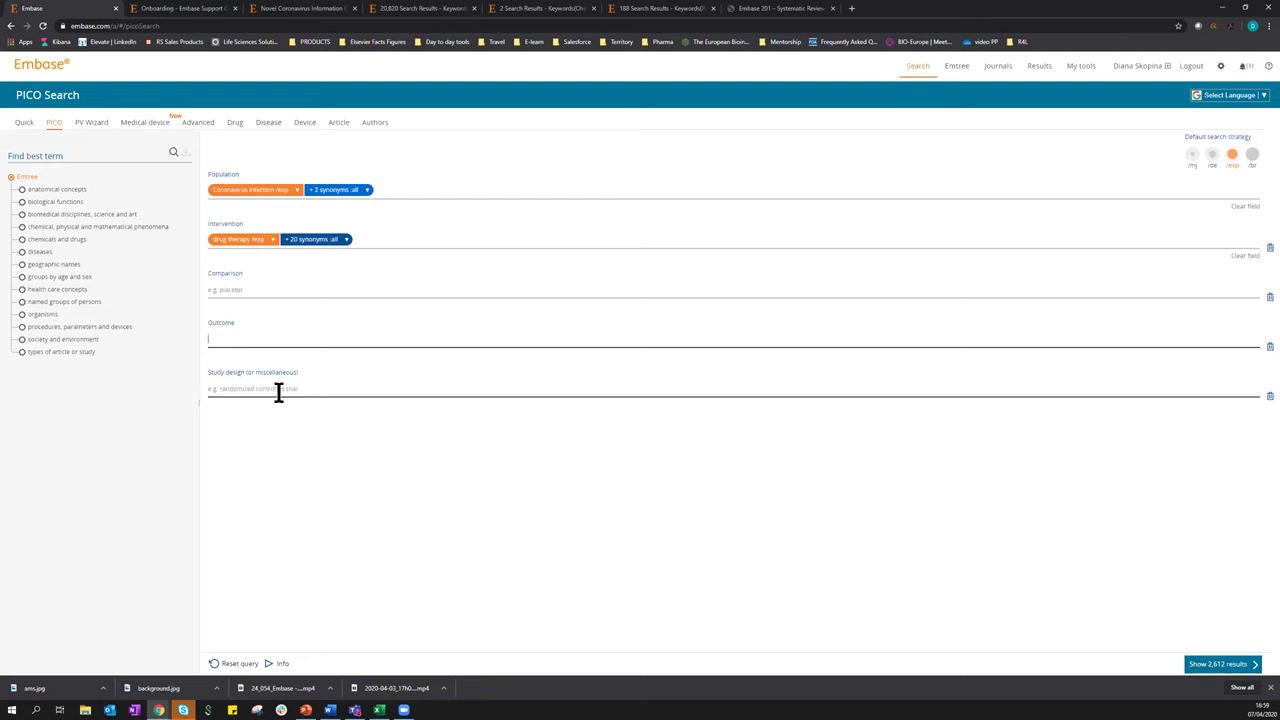
Open the PV Wizard's drug name stage and select the drug combination, drug comparison and drug therapy subheadings
click(24, 124)
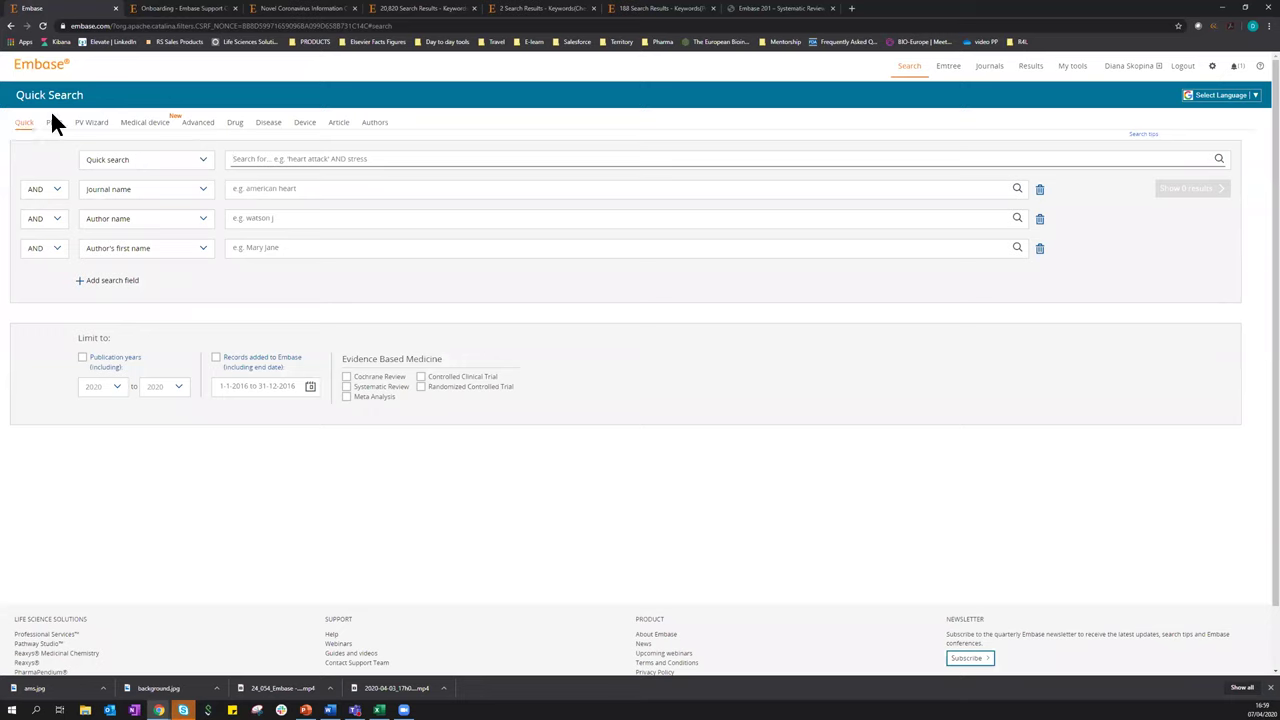
click(97, 126)
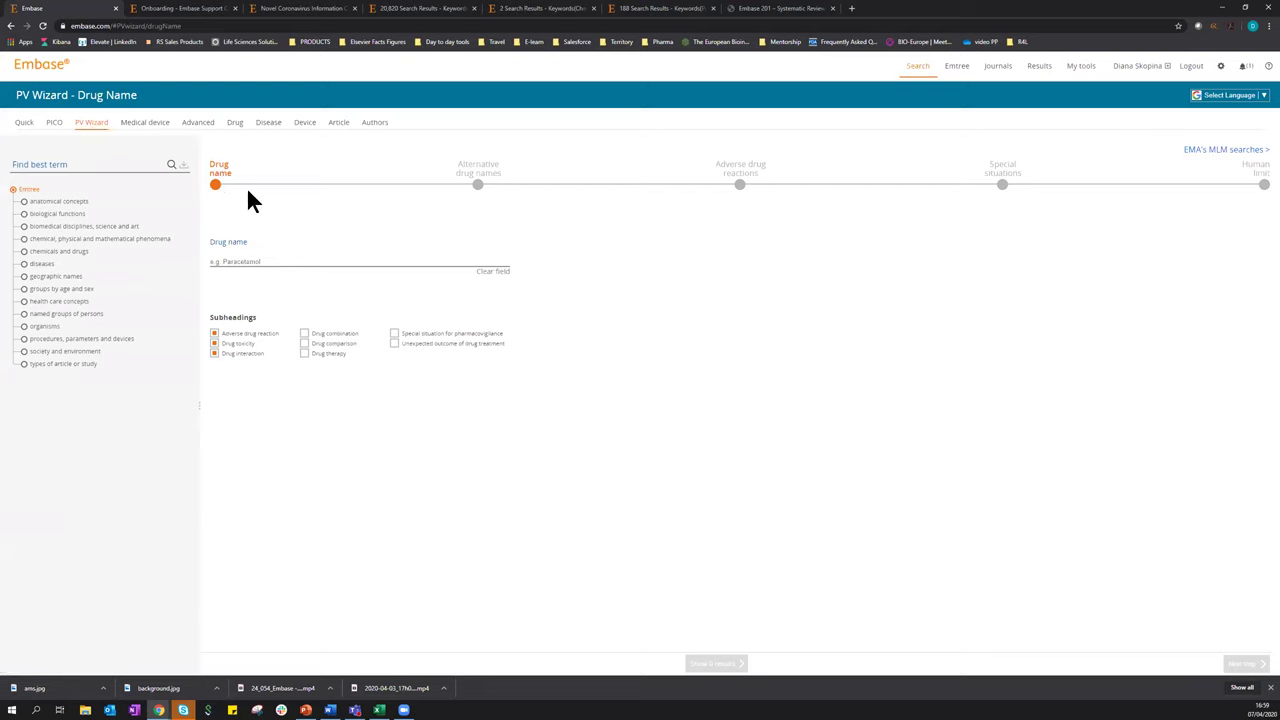
click(224, 255)
click(213, 334)
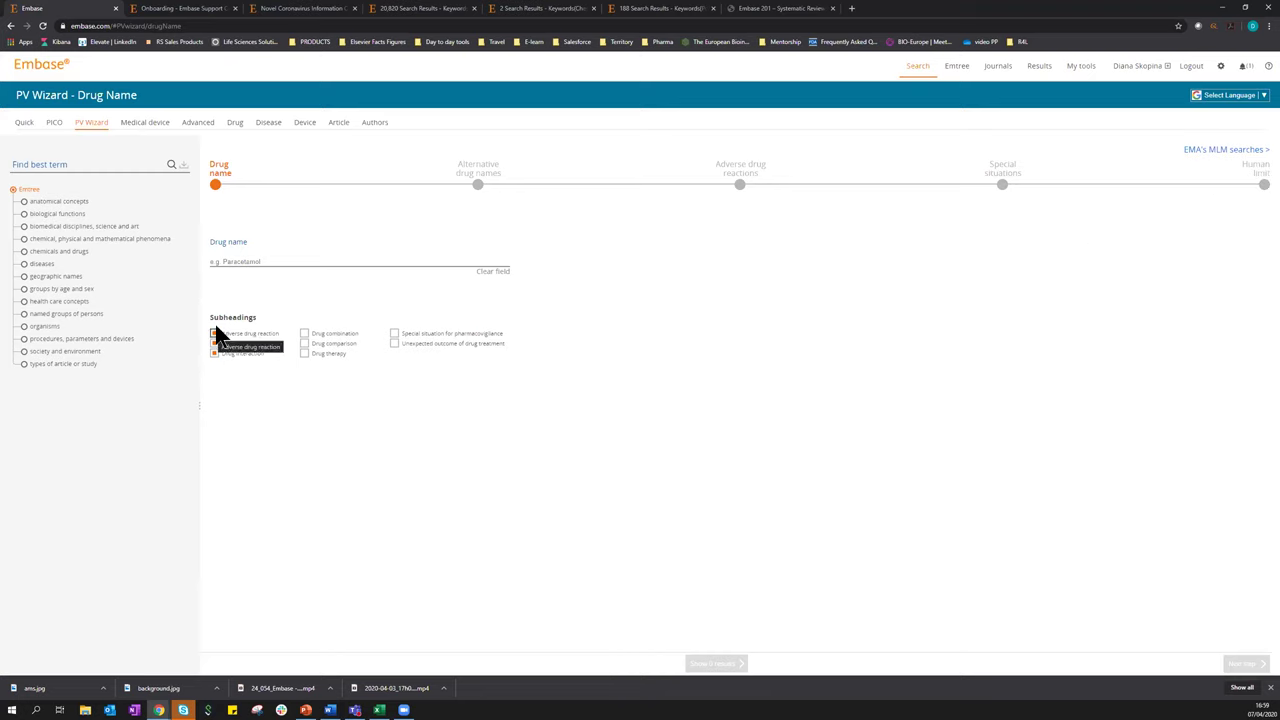
click(214, 334)
click(305, 334)
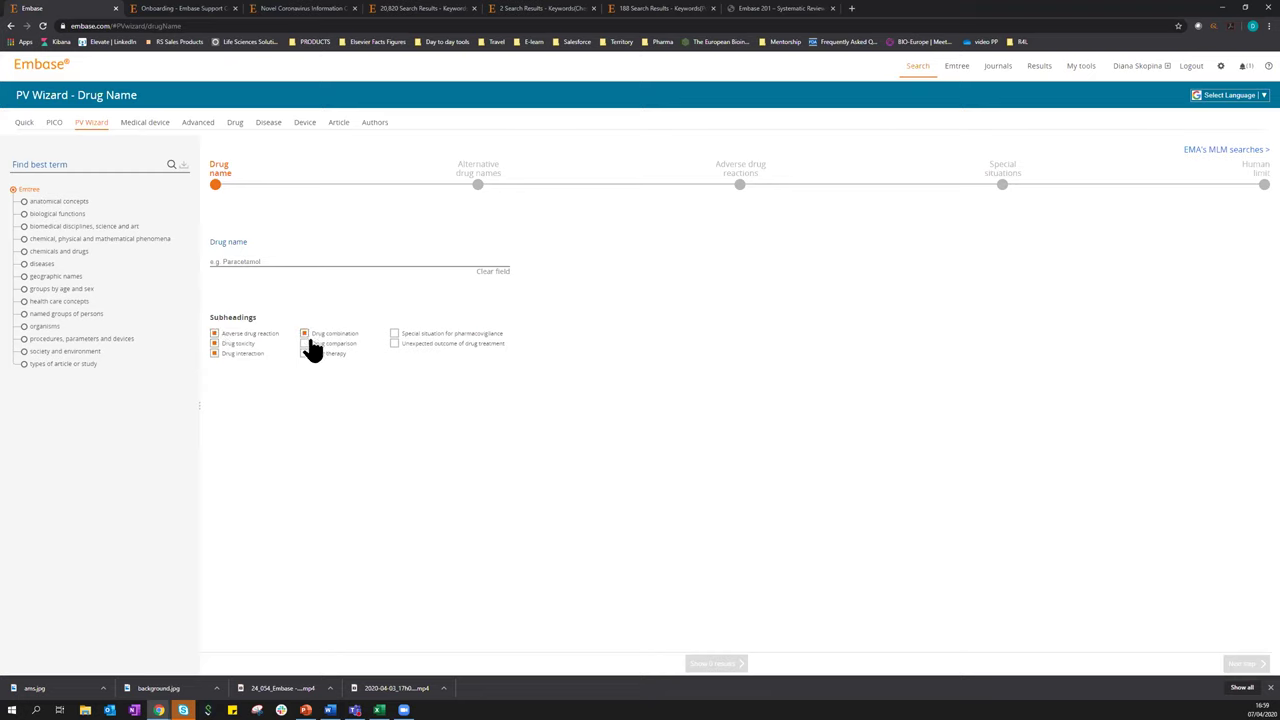
click(305, 345)
click(305, 354)
Return to the quick search form and review the available interface translation languages
click(20, 125)
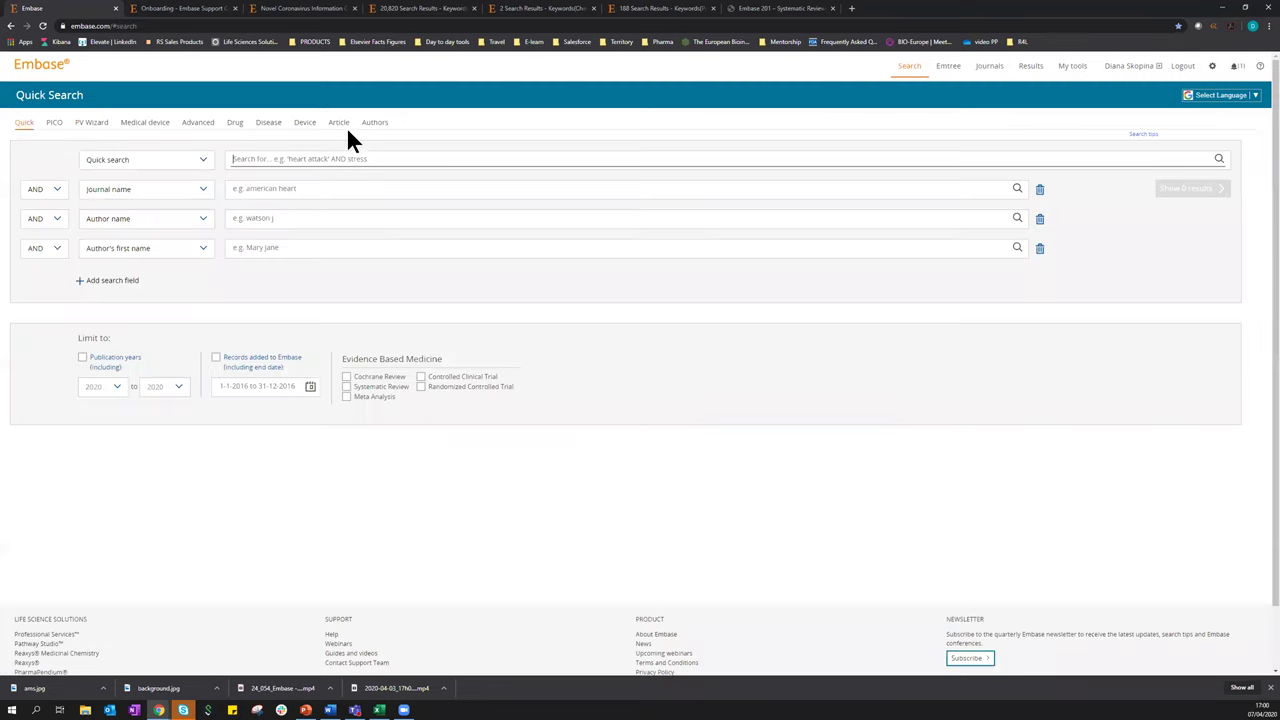
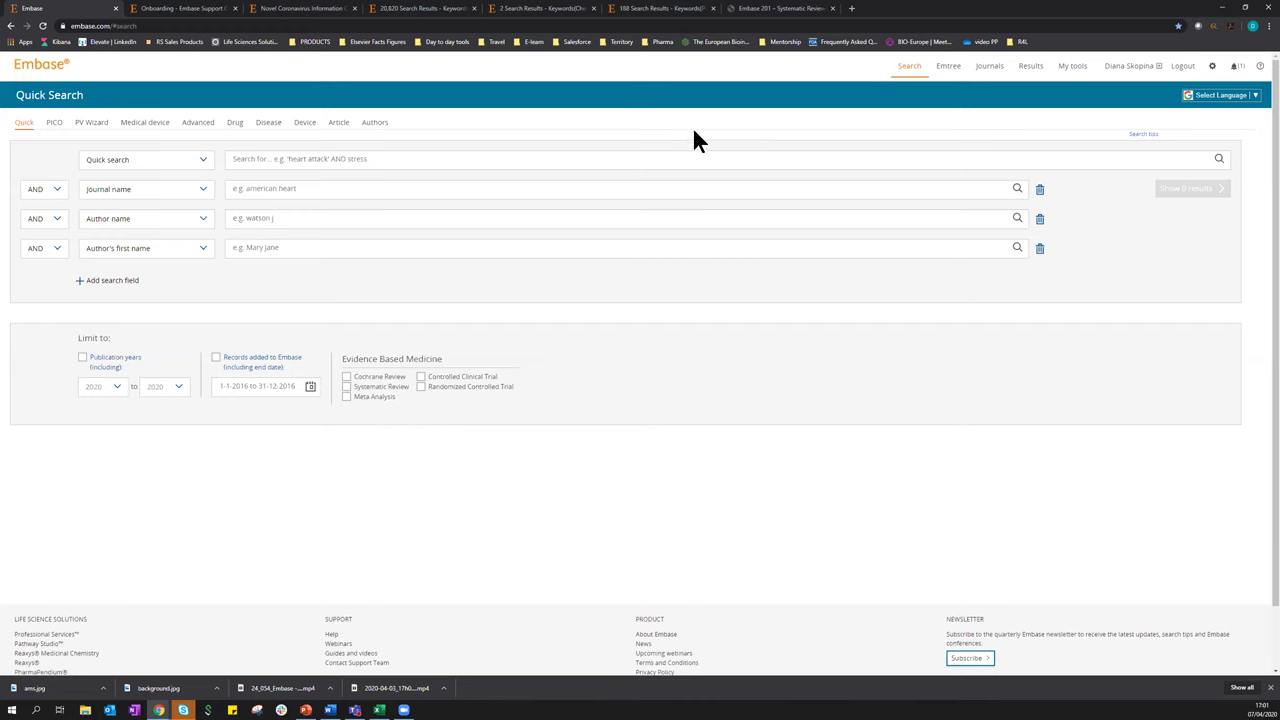
click(1255, 98)
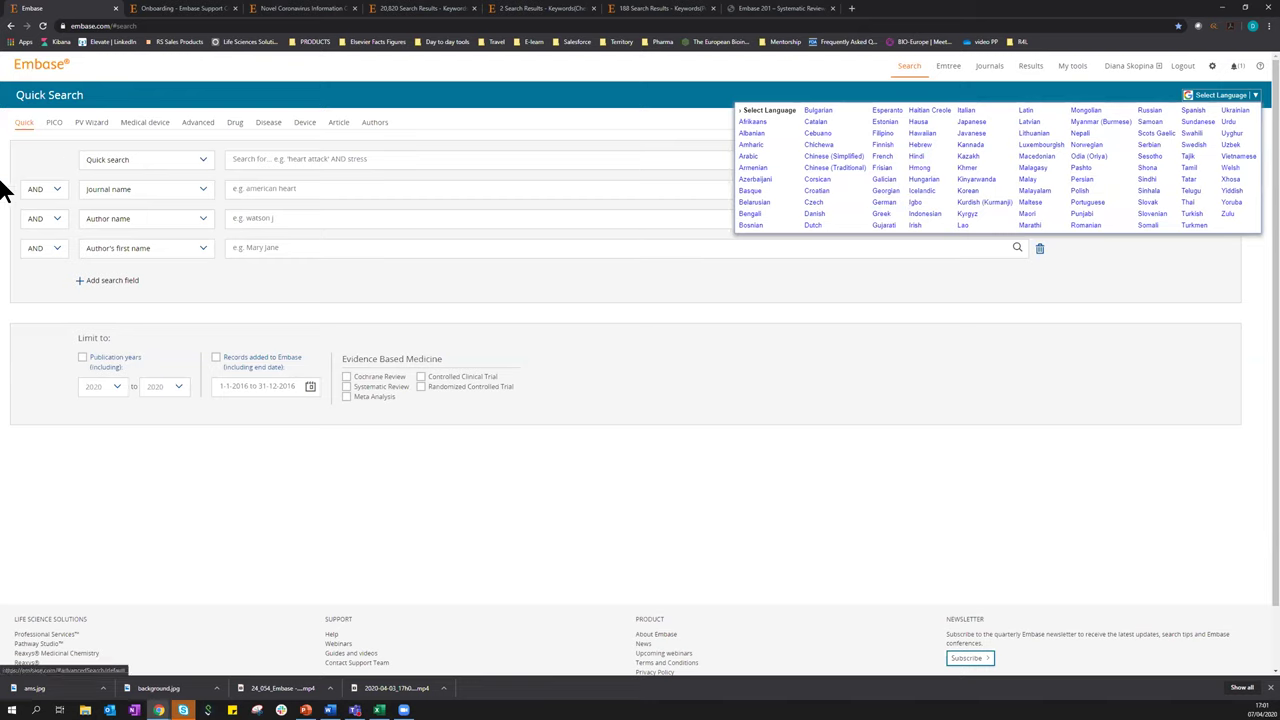
click(434, 110)
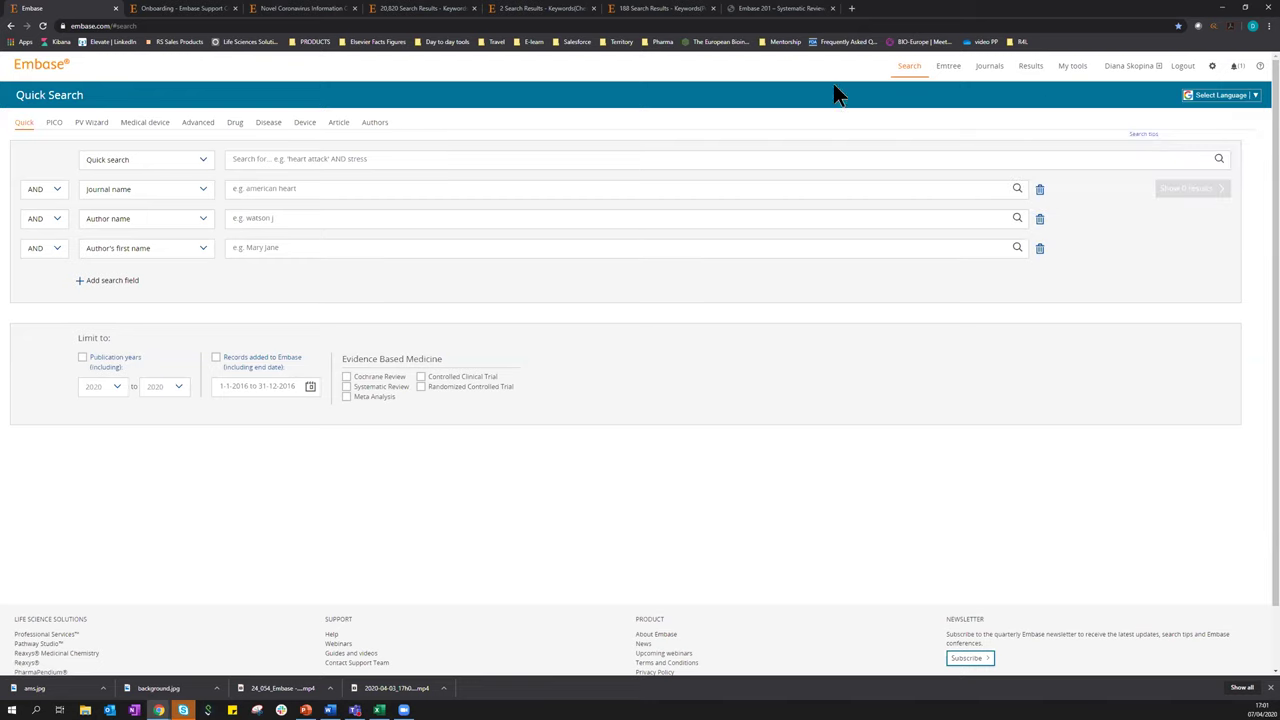
click(1255, 98)
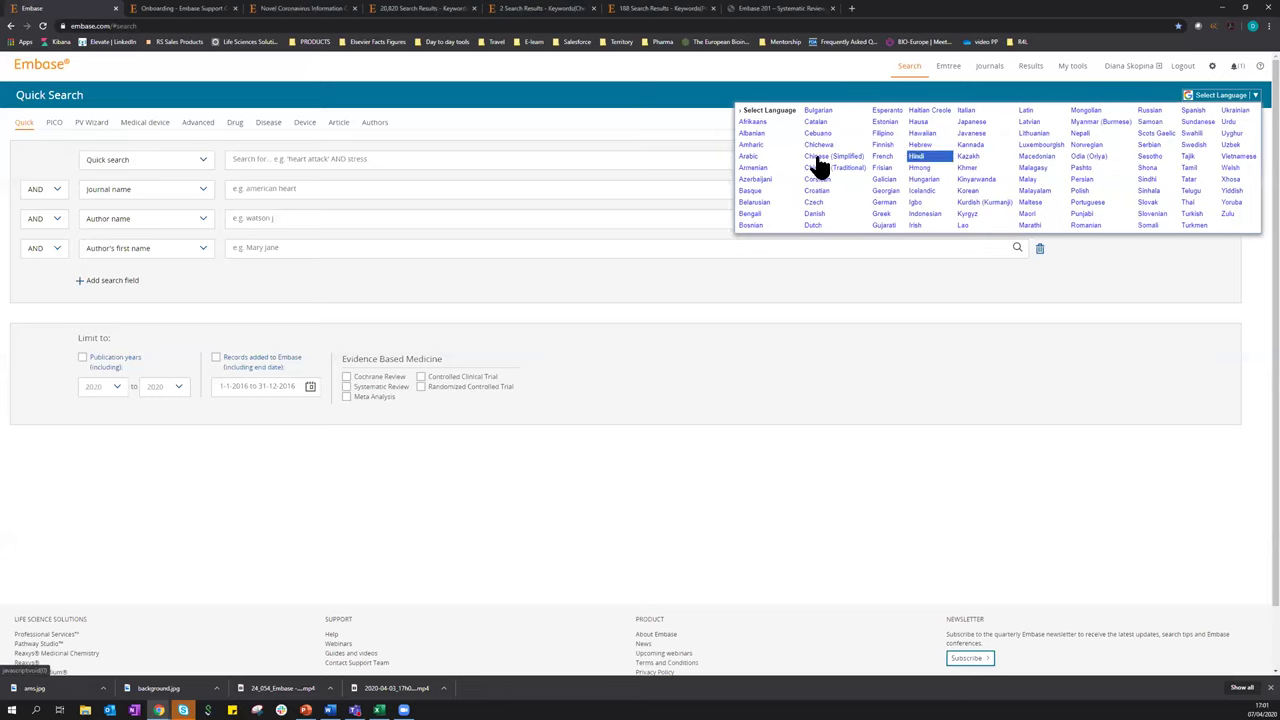
click(495, 131)
Run a quick search for the suggested Emtree term pregnancy
click(274, 160)
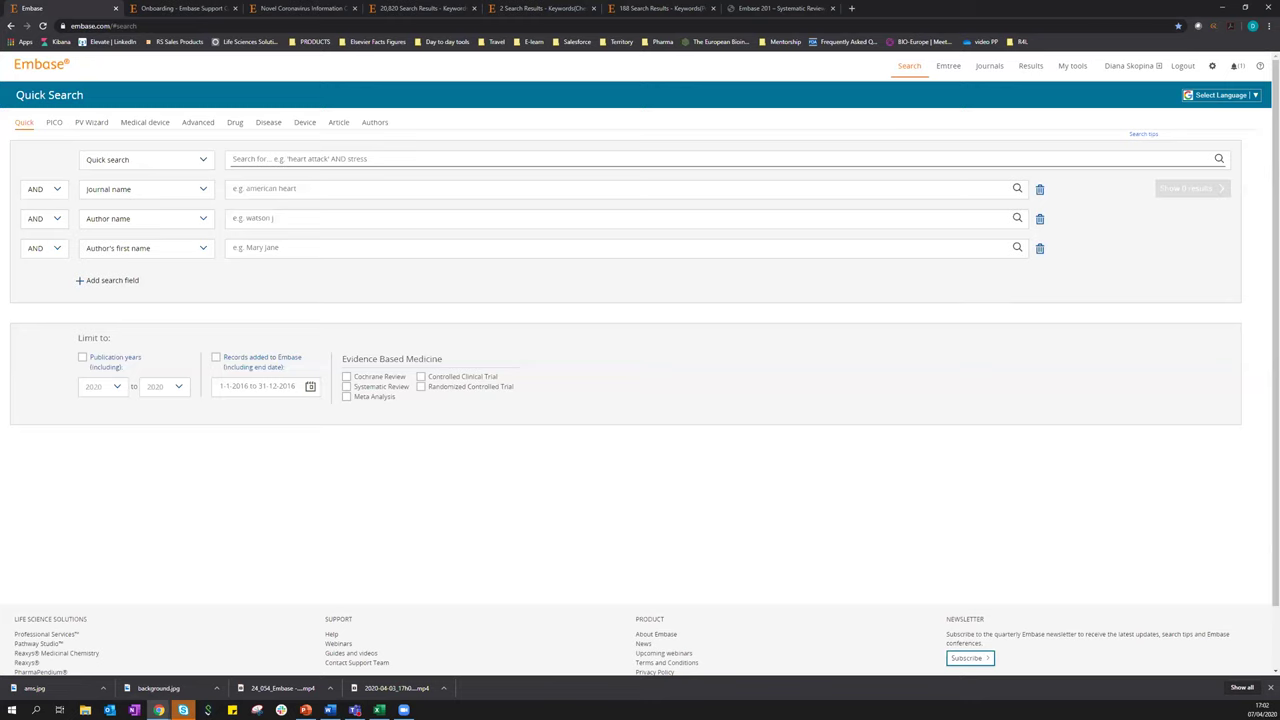
click(381, 157)
text(pregnan)
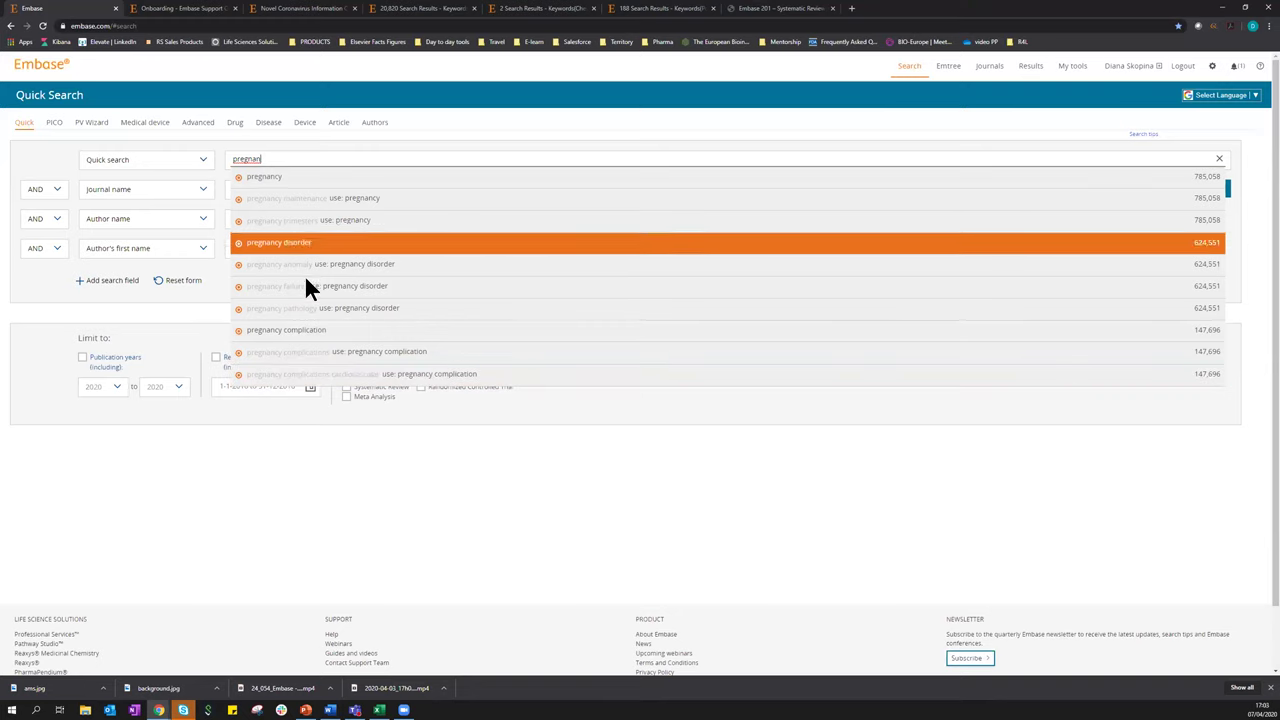
click(273, 178)
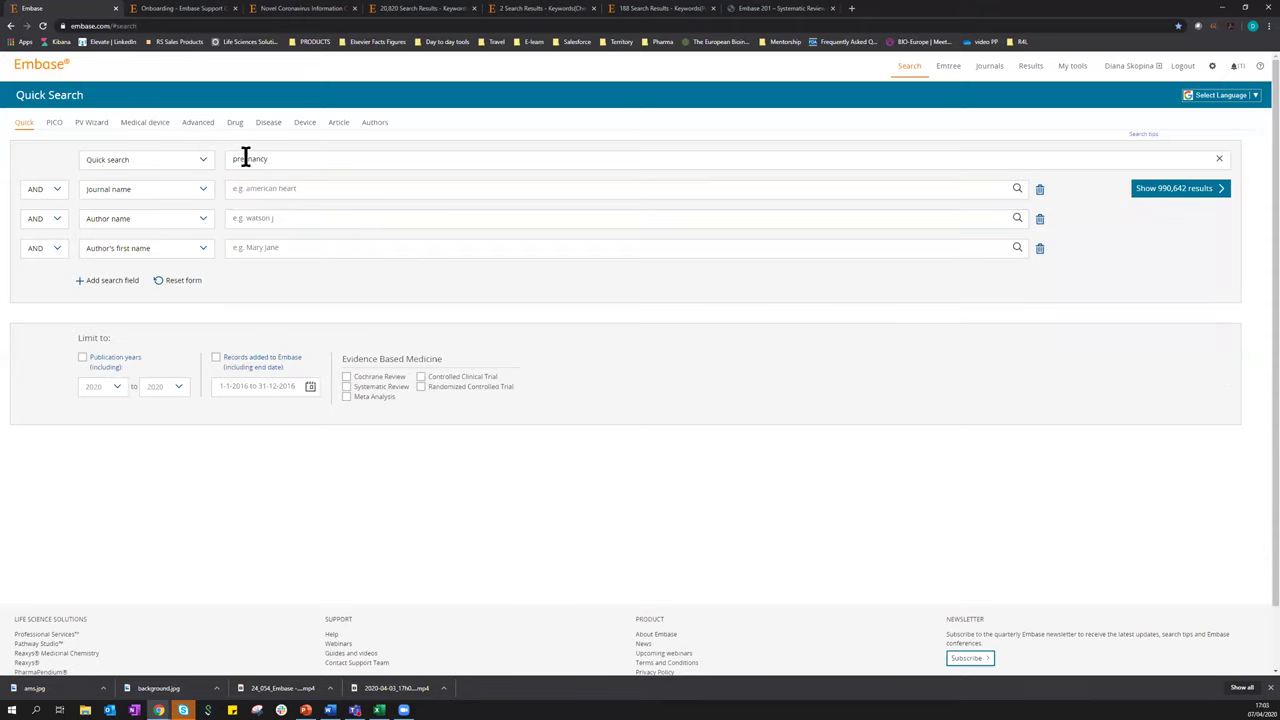
click(1160, 194)
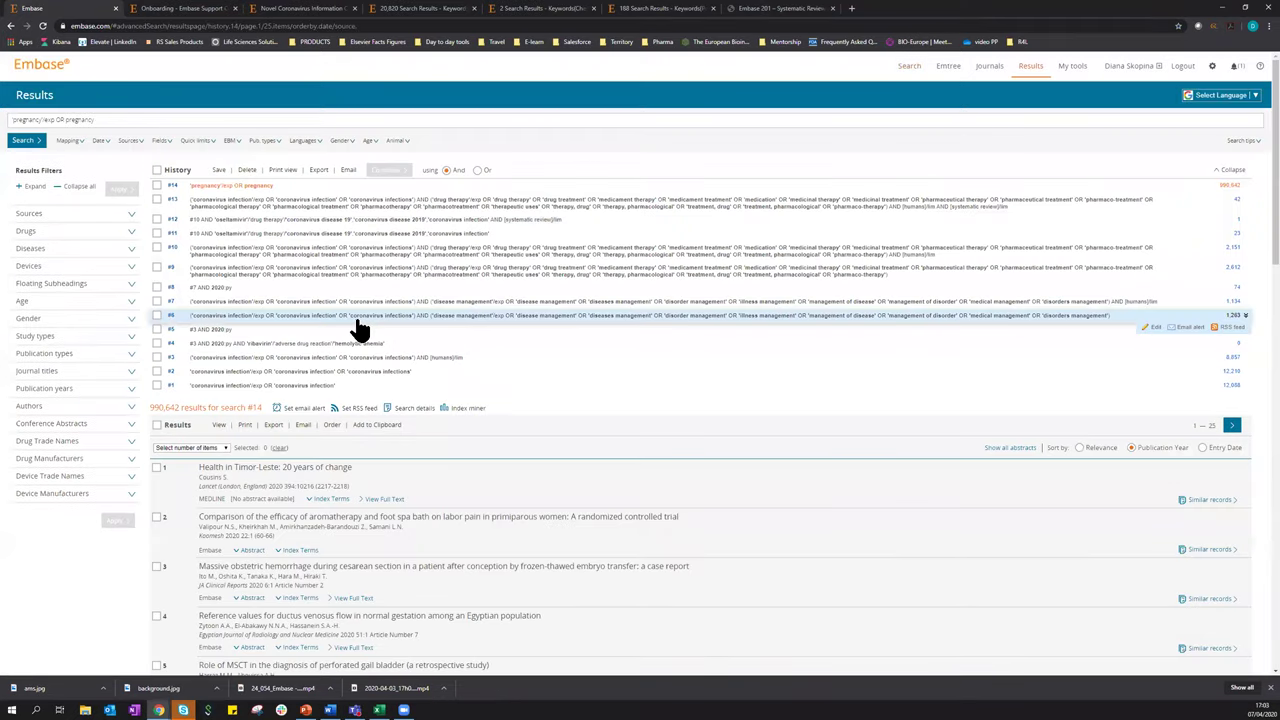
Examine the index terms of the first record, Health in Timor-Leste: 20 years of change, and collapse them again
scroll(222, 480, down, 2)
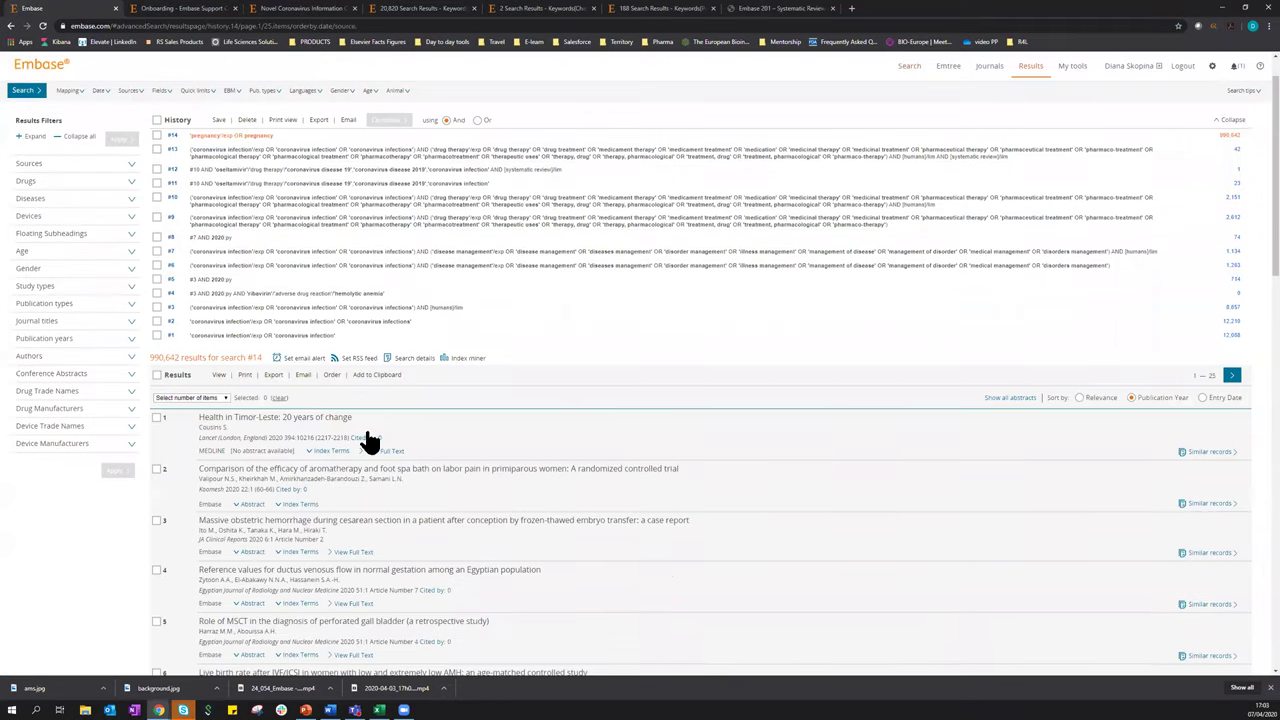
scroll(233, 372, down, 1)
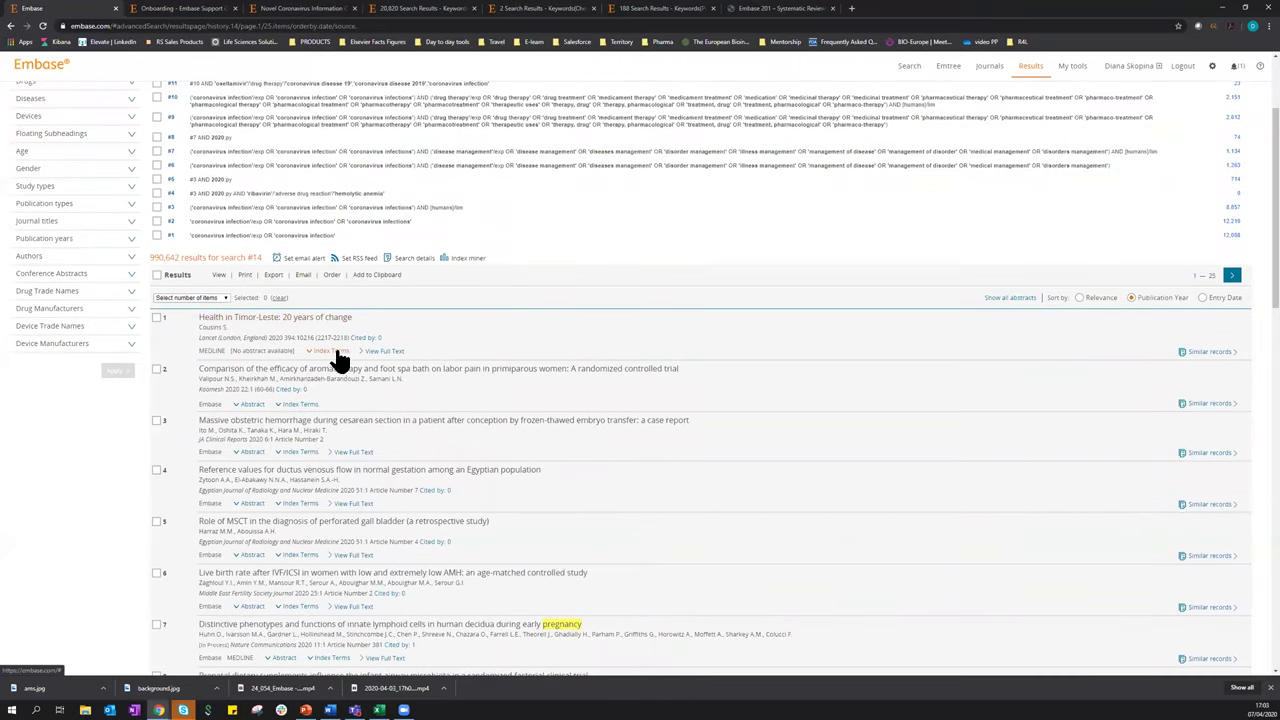
click(331, 351)
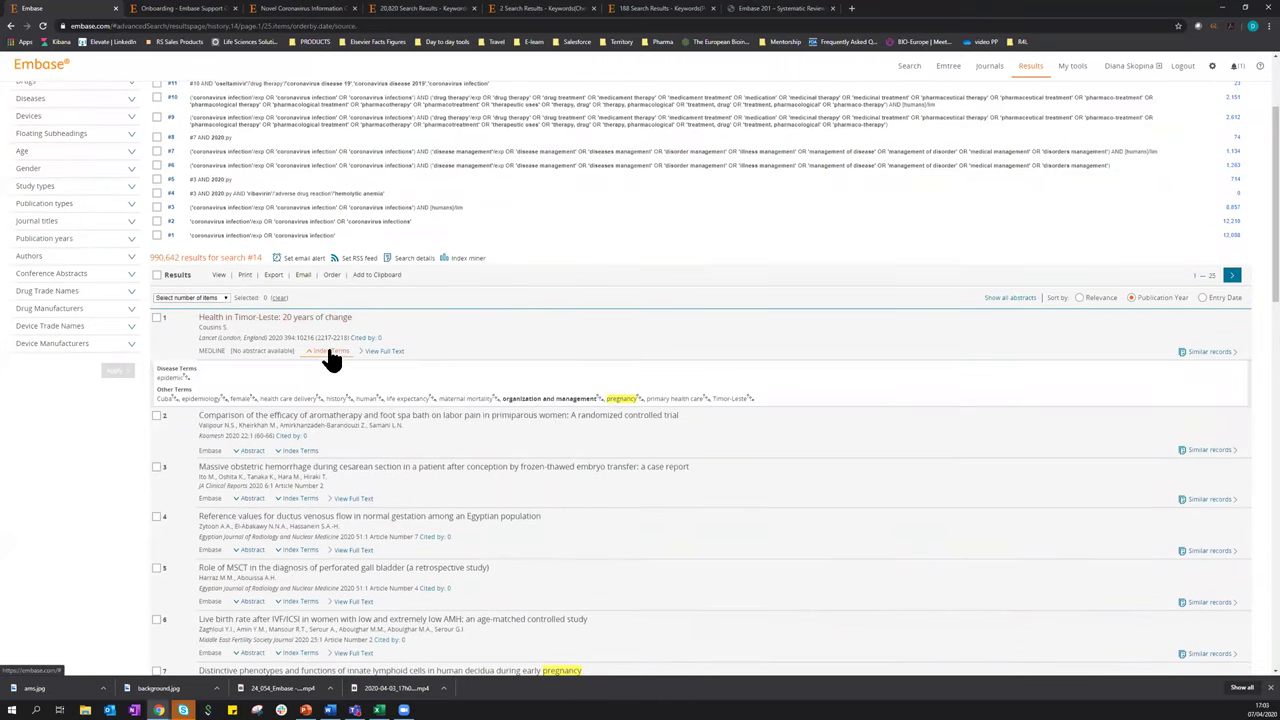
click(334, 352)
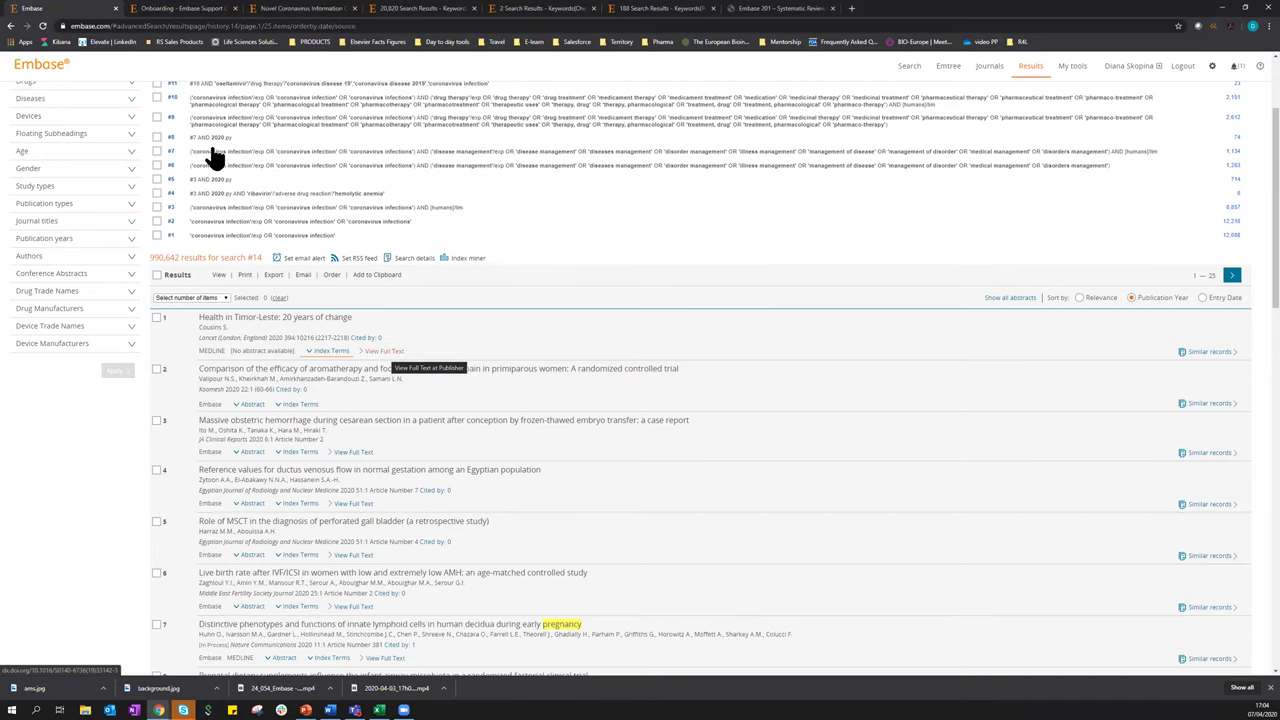
Review the Embase Support Center onboarding page and the researcher resources on Elsevier's Novel Coronavirus Information Center page
click(197, 20)
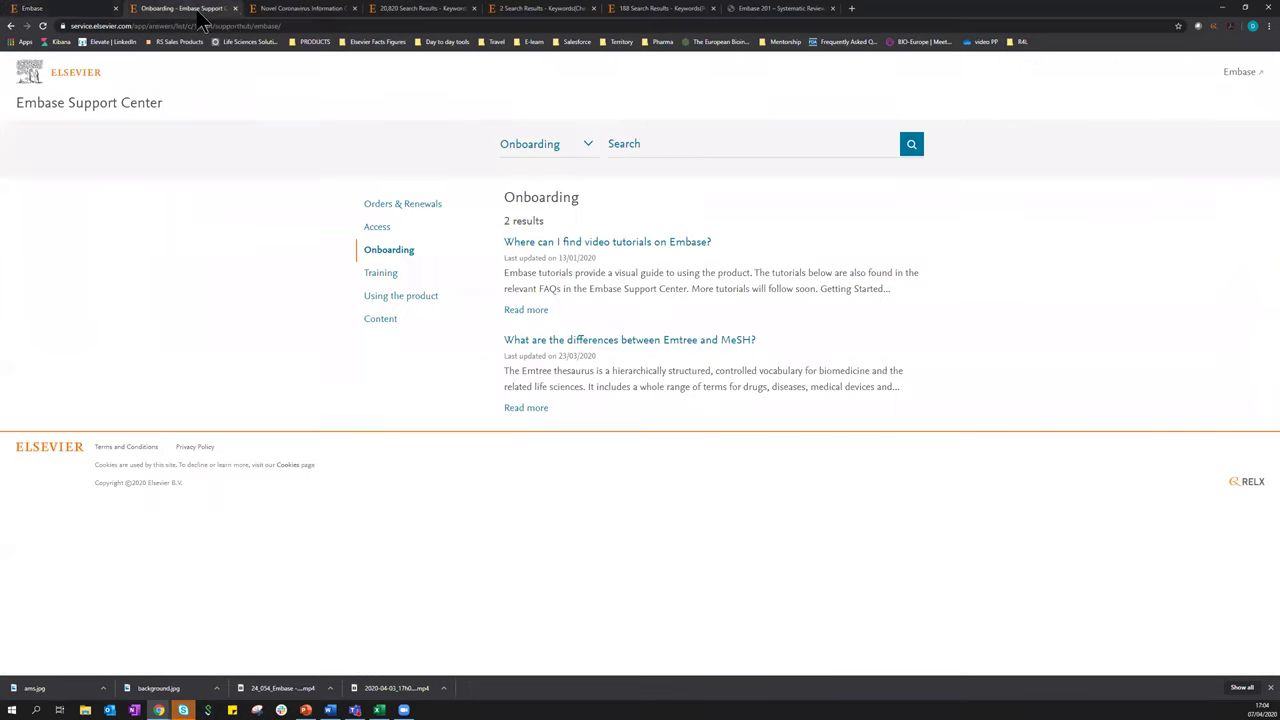
click(300, 15)
scroll(400, 306, up, 3)
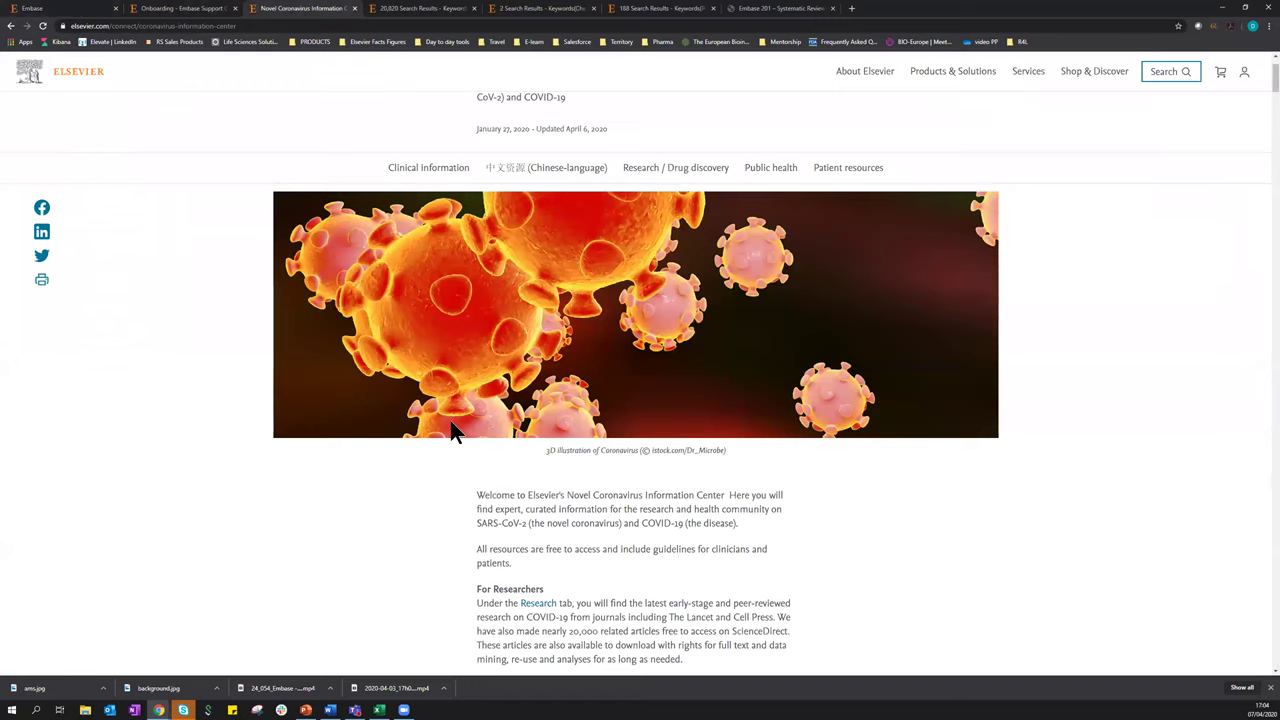
scroll(390, 390, down, 1)
scroll(389, 381, down, 2)
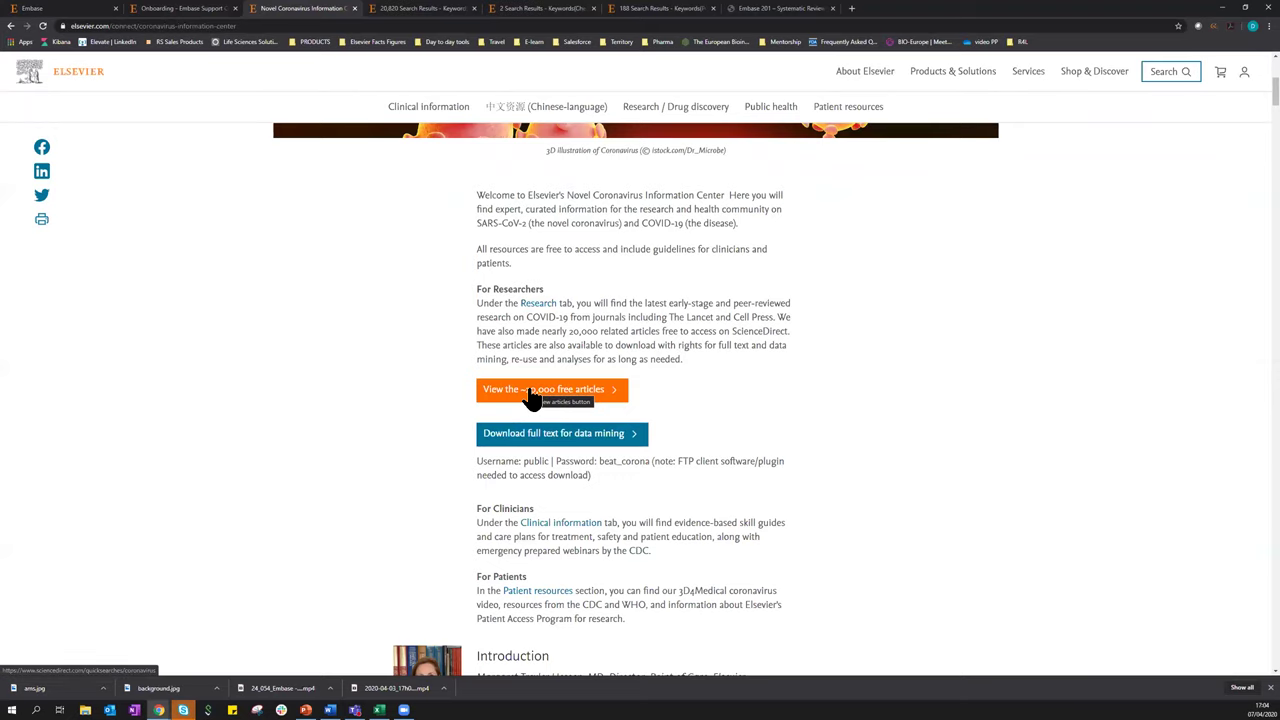
Return to the pregnancy results and read through the full text of Health in Timor-Leste: 20 years of change on ScienceDirect
click(78, 8)
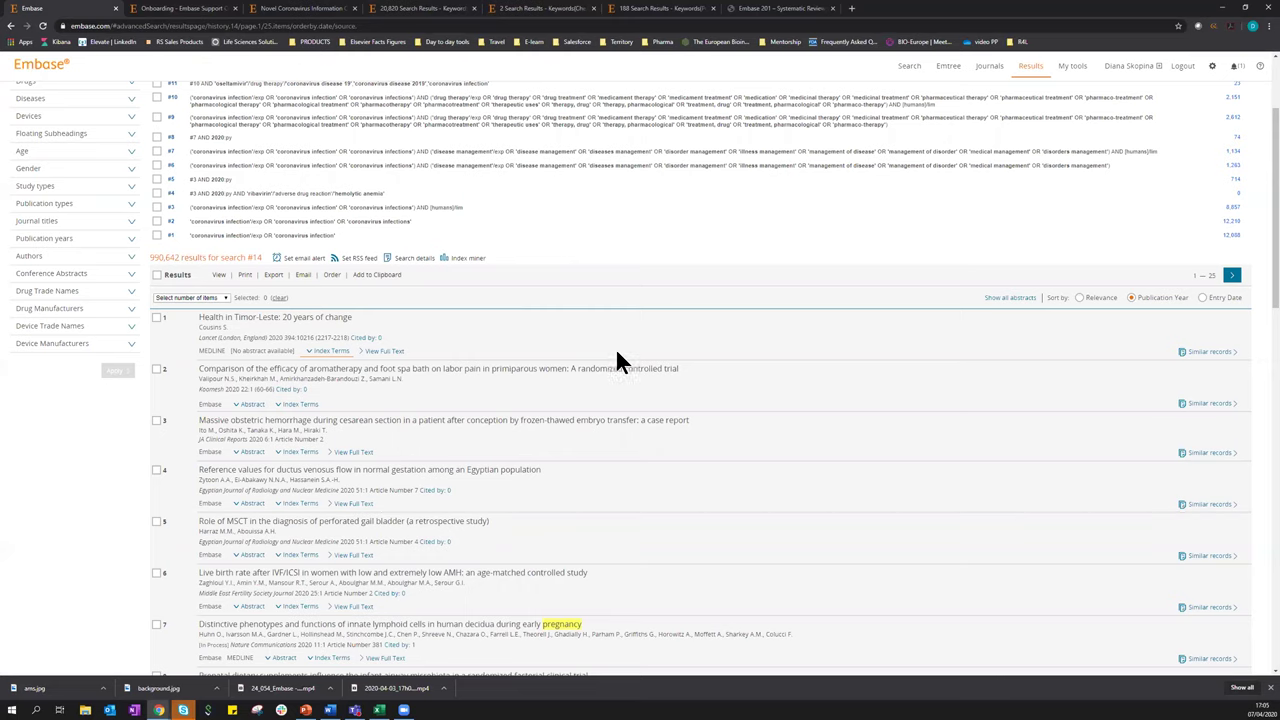
scroll(617, 354, up, 1)
scroll(460, 378, up, 1)
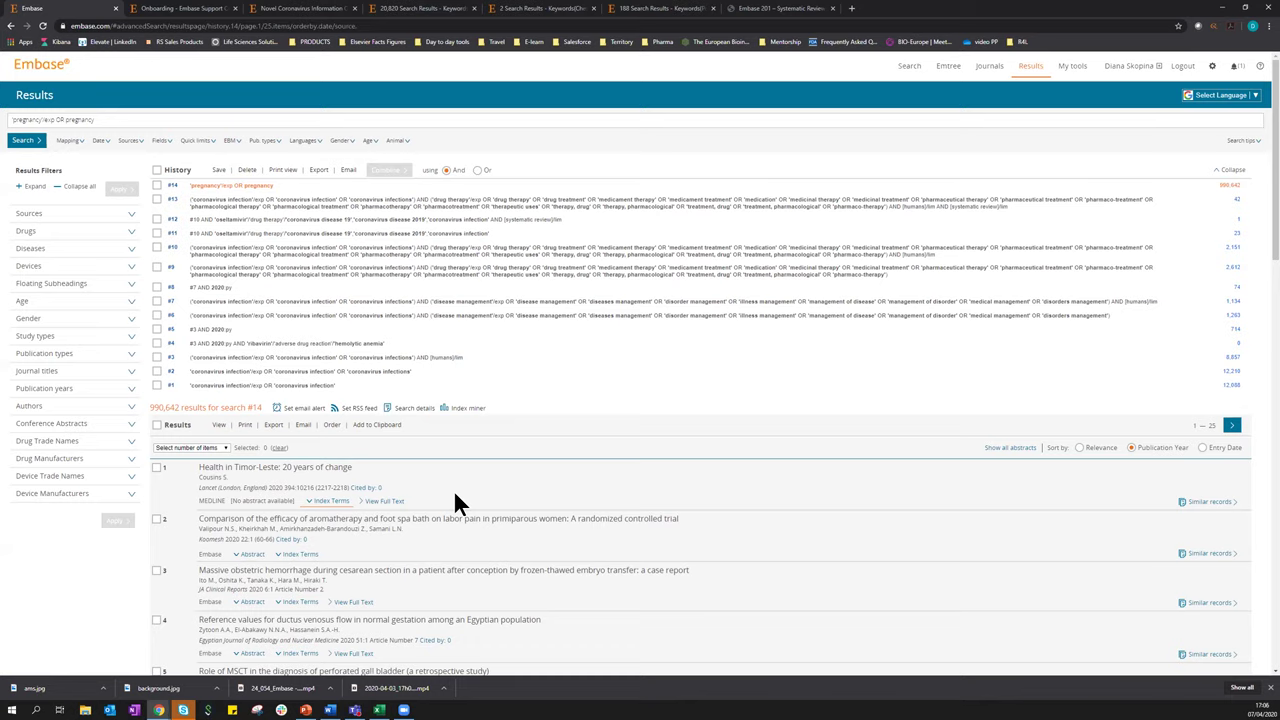
click(385, 501)
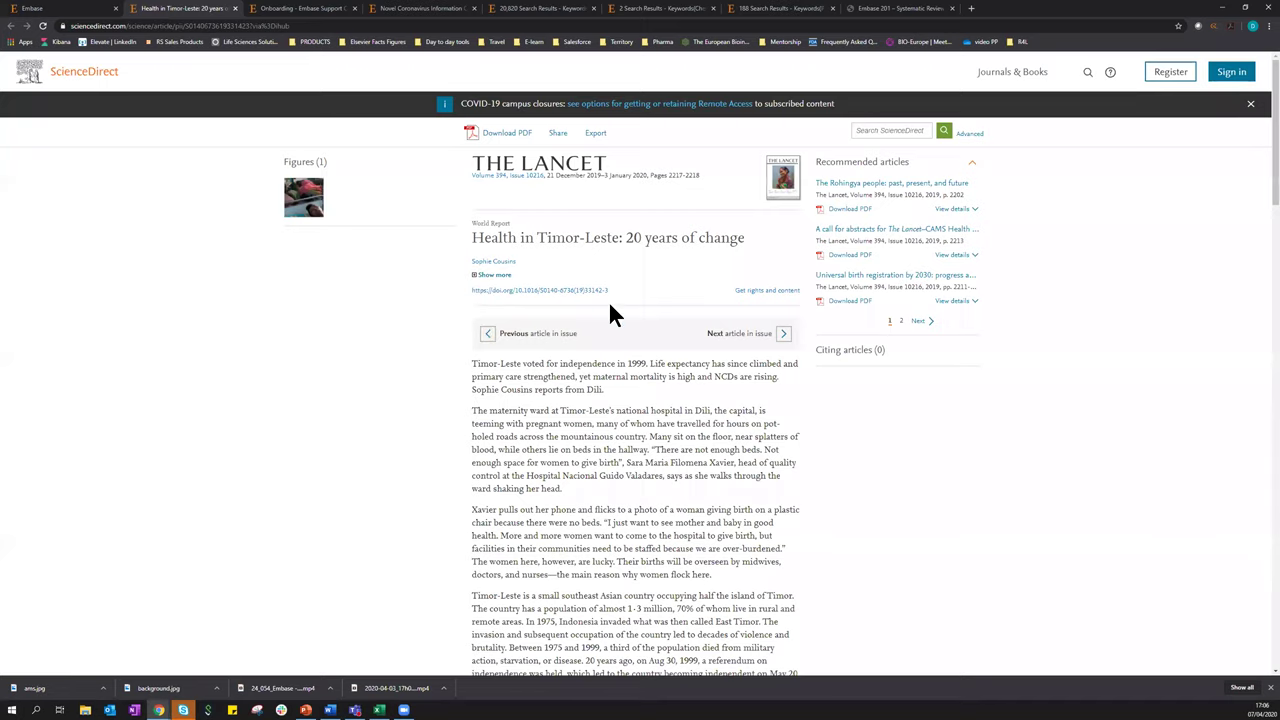
scroll(610, 300, down, 3)
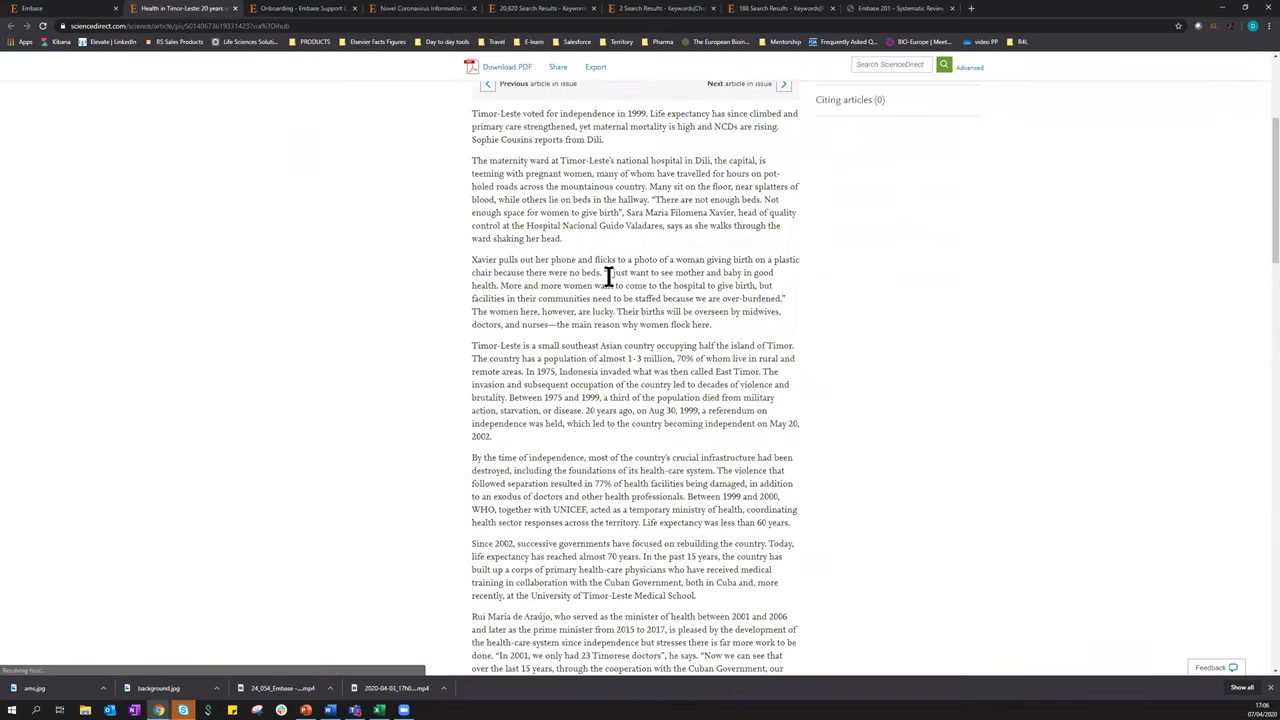
scroll(608, 277, down, 2)
scroll(505, 70, up, 5)
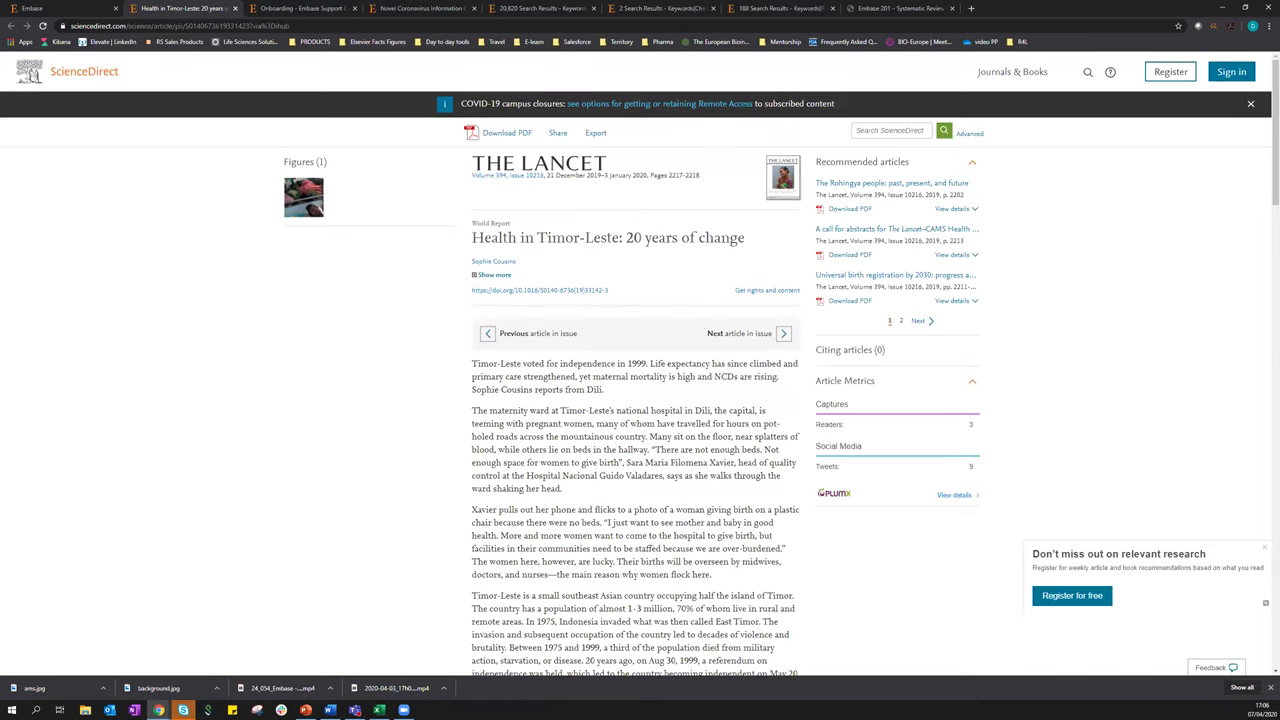
Go back from the article to the Embase quick search form and clear the pregnancy search term
click(64, 12)
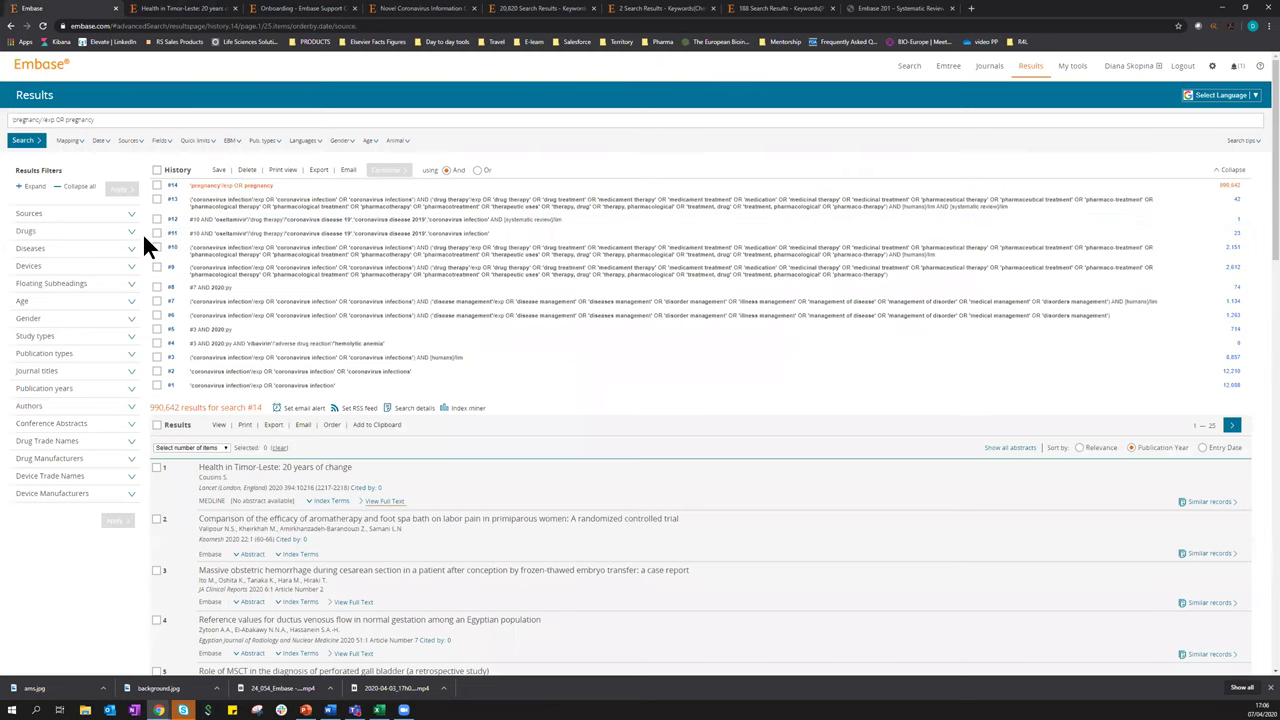
scroll(142, 240, down, 1)
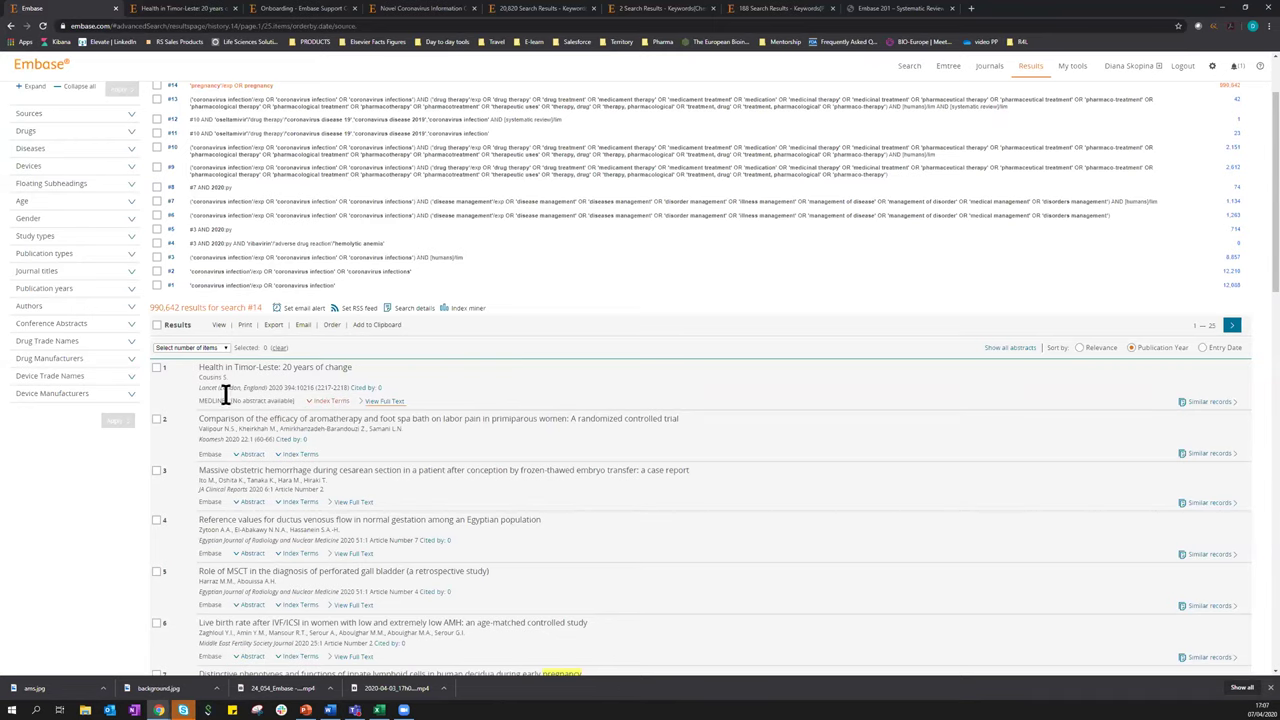
scroll(60, 302, up, 2)
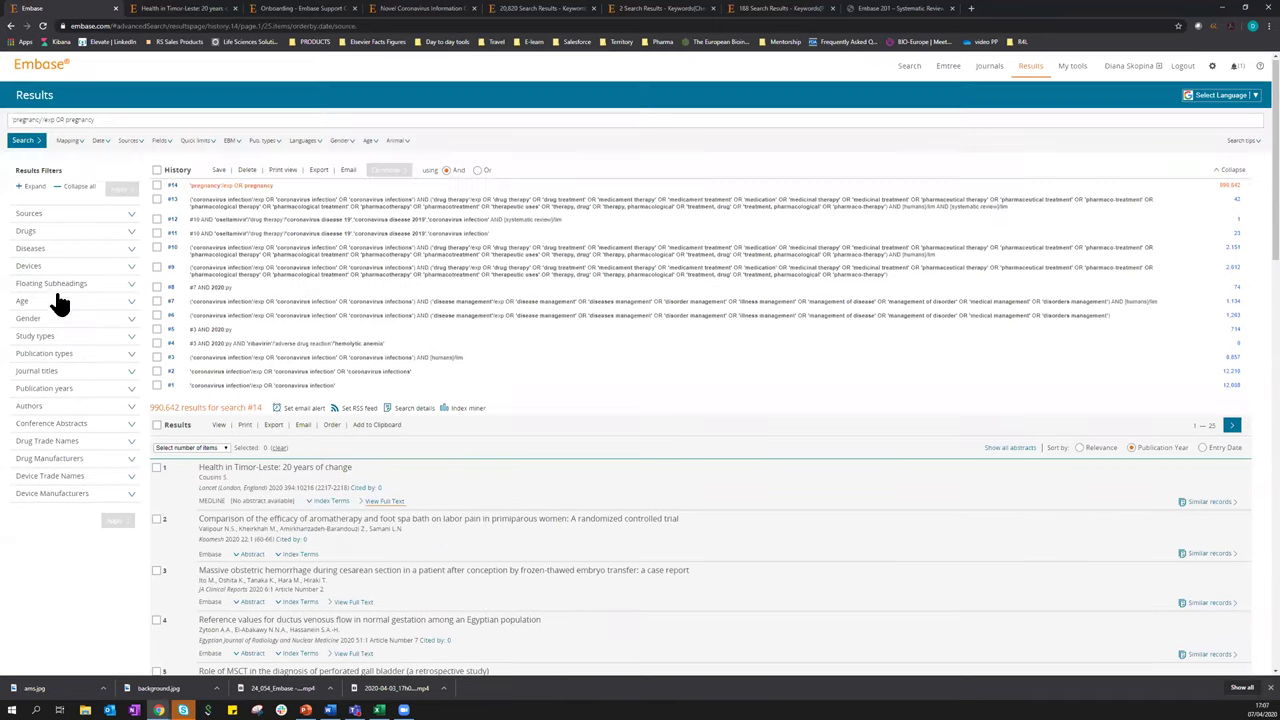
click(908, 68)
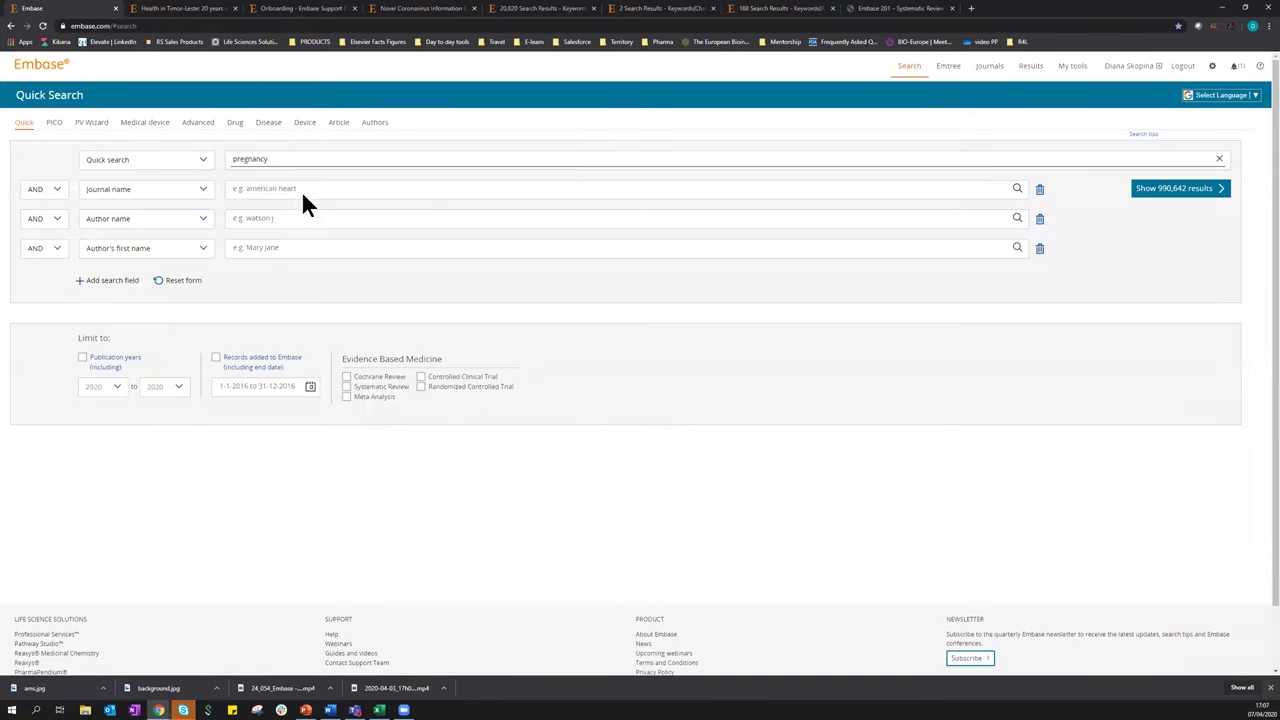
drag(288, 160, 215, 157)
key(BackSpace)
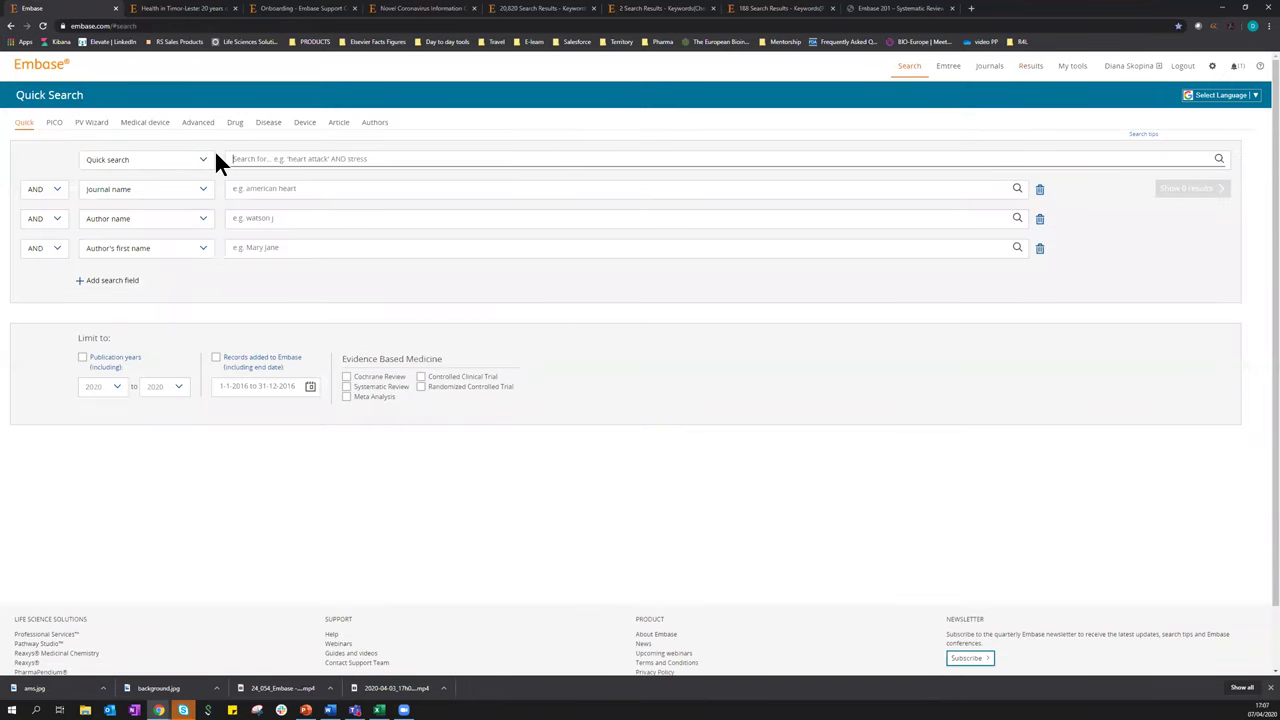
click(333, 293)
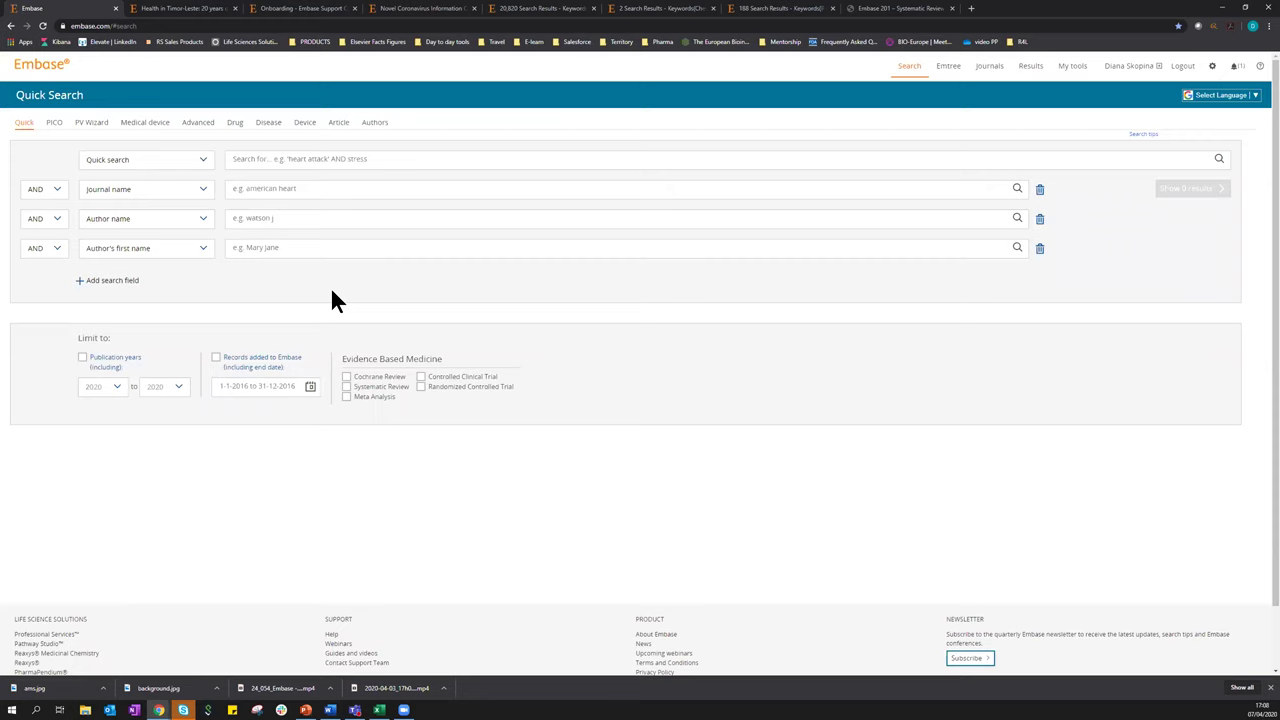
click(310, 162)
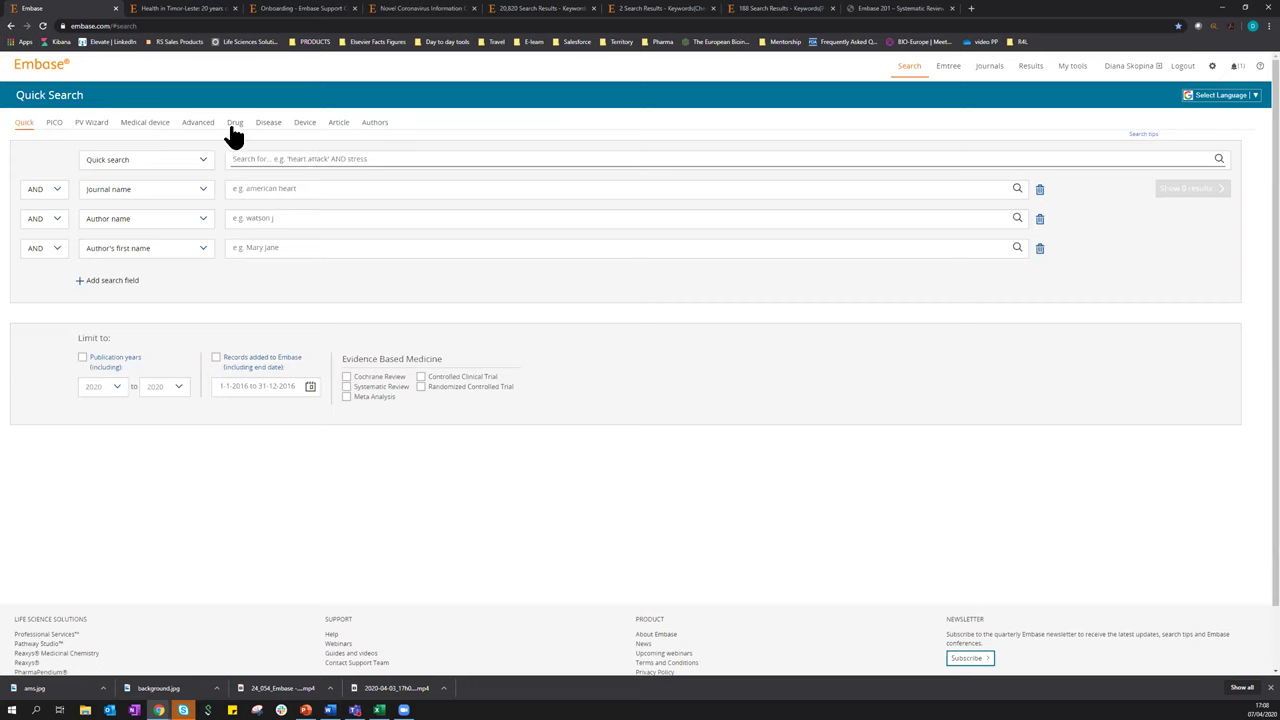
Open the Medical device search form and browse the Emtree device name hierarchy down to the general device terms, closing it without a selection
click(140, 128)
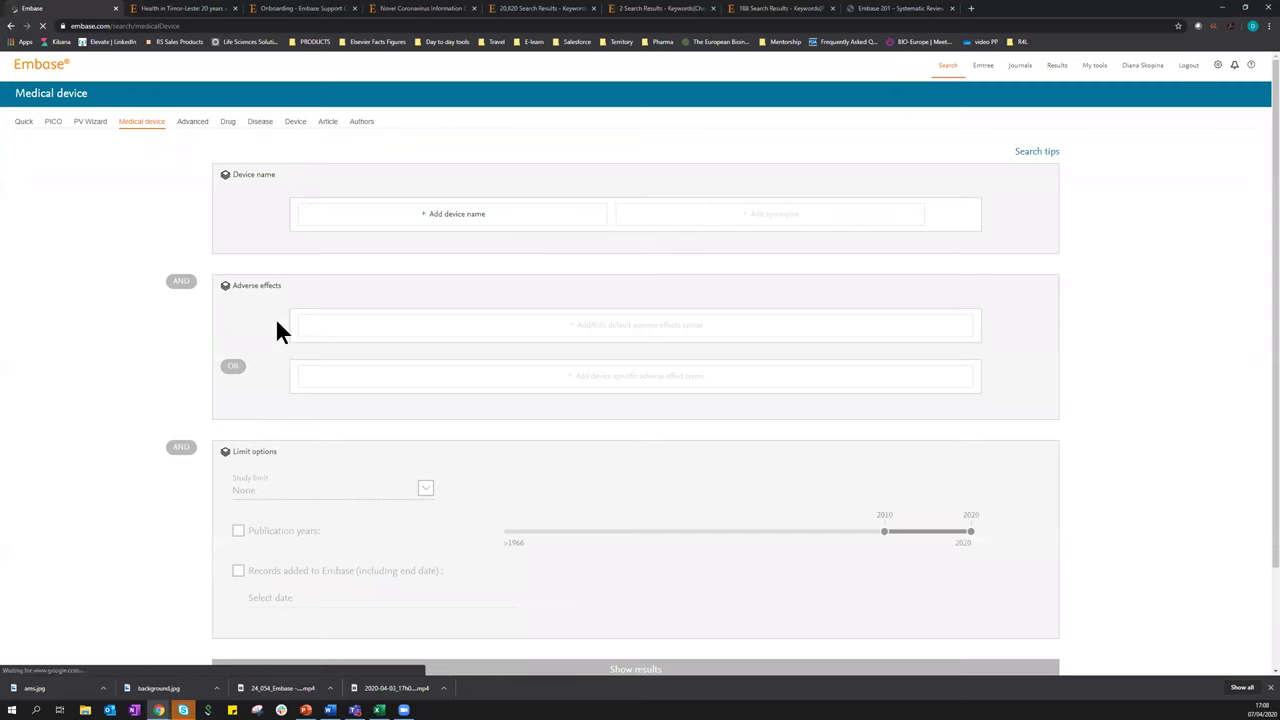
click(449, 213)
click(485, 381)
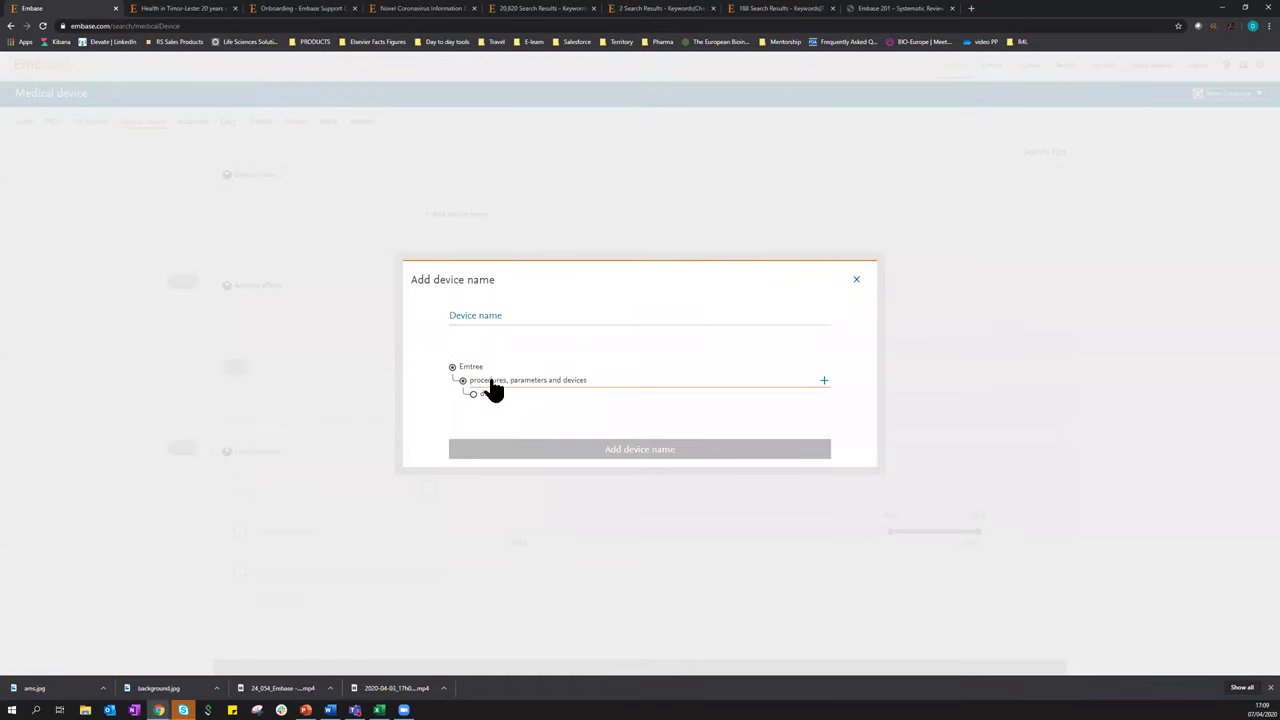
click(503, 395)
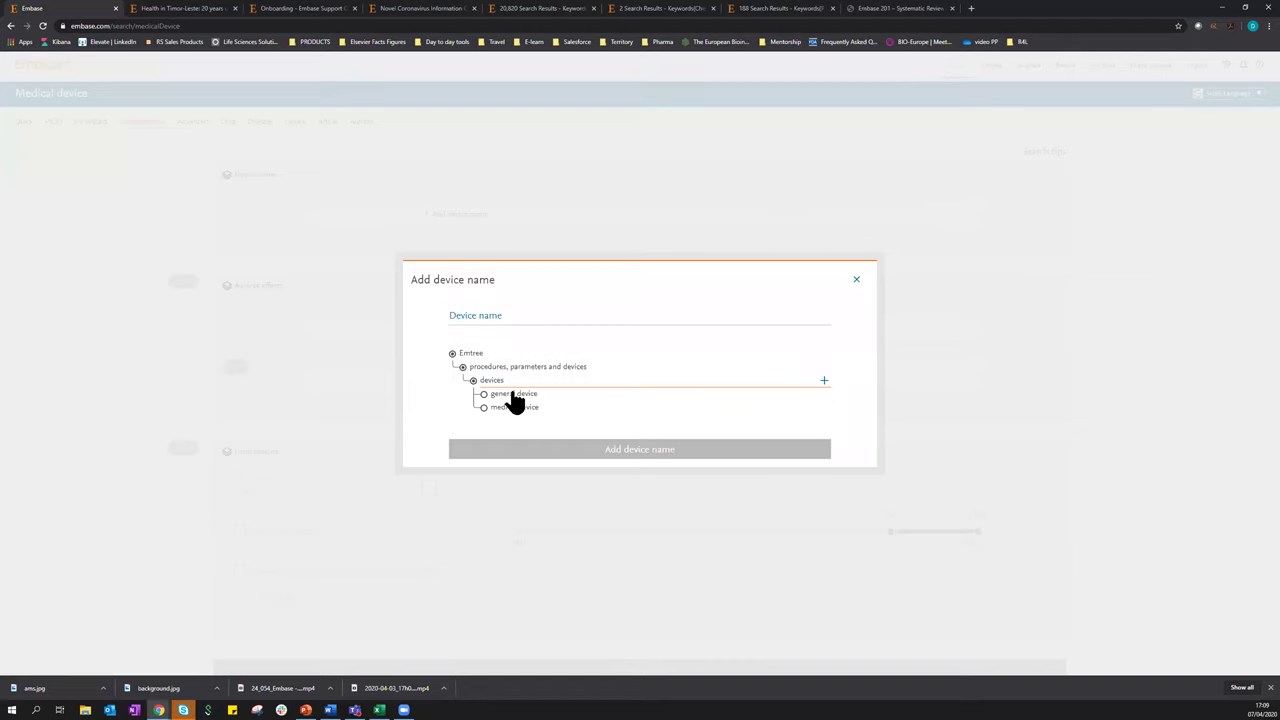
click(484, 395)
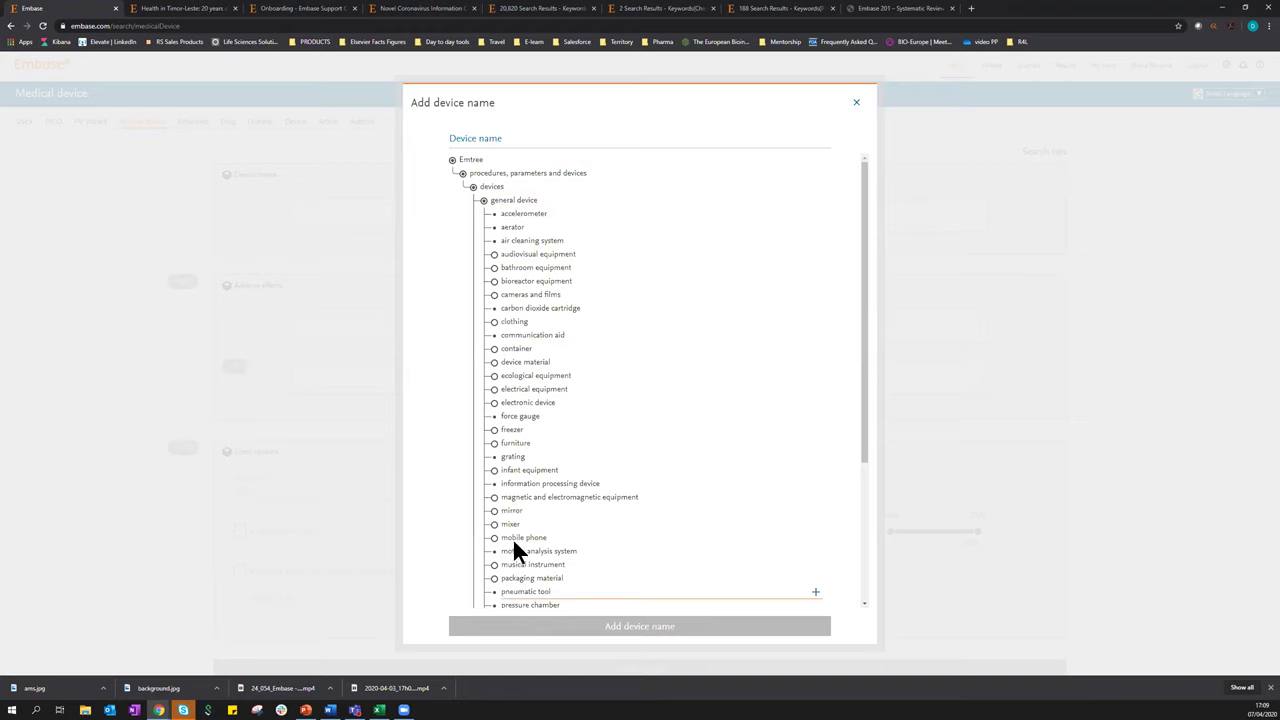
click(856, 102)
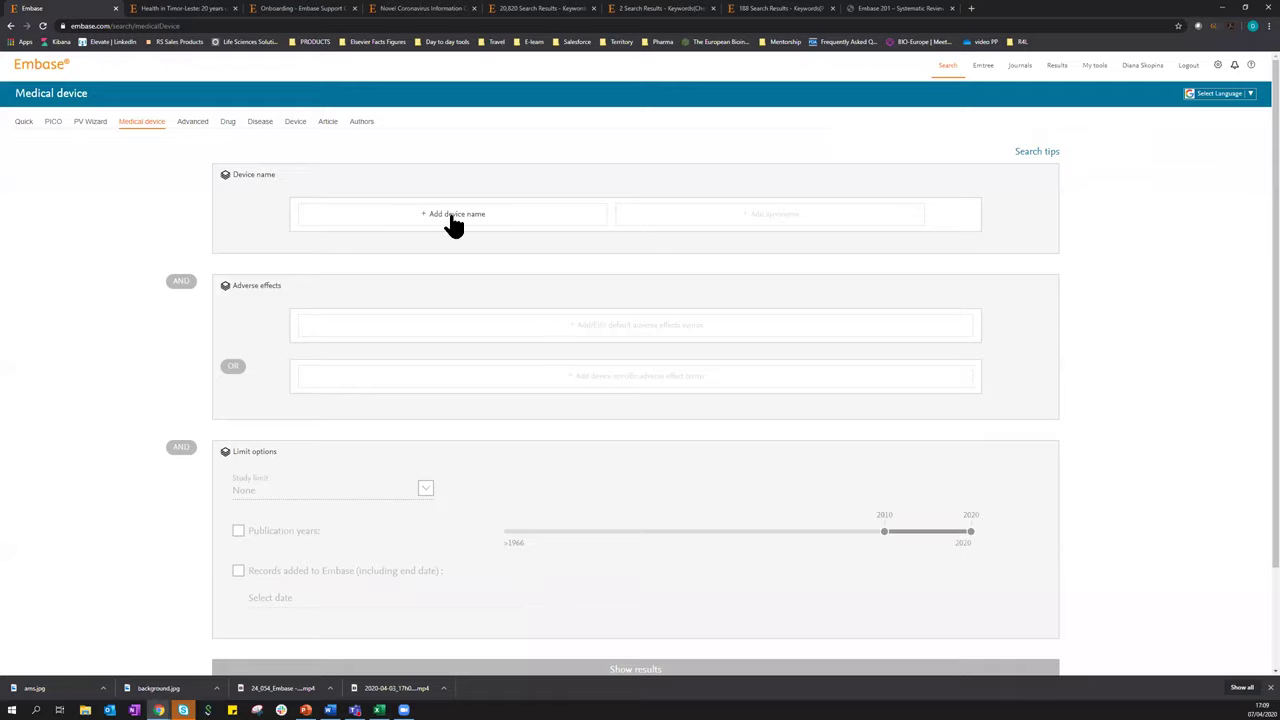
Add artificial ventilation as the device name, together with all nine of its synonyms
click(453, 220)
click(472, 319)
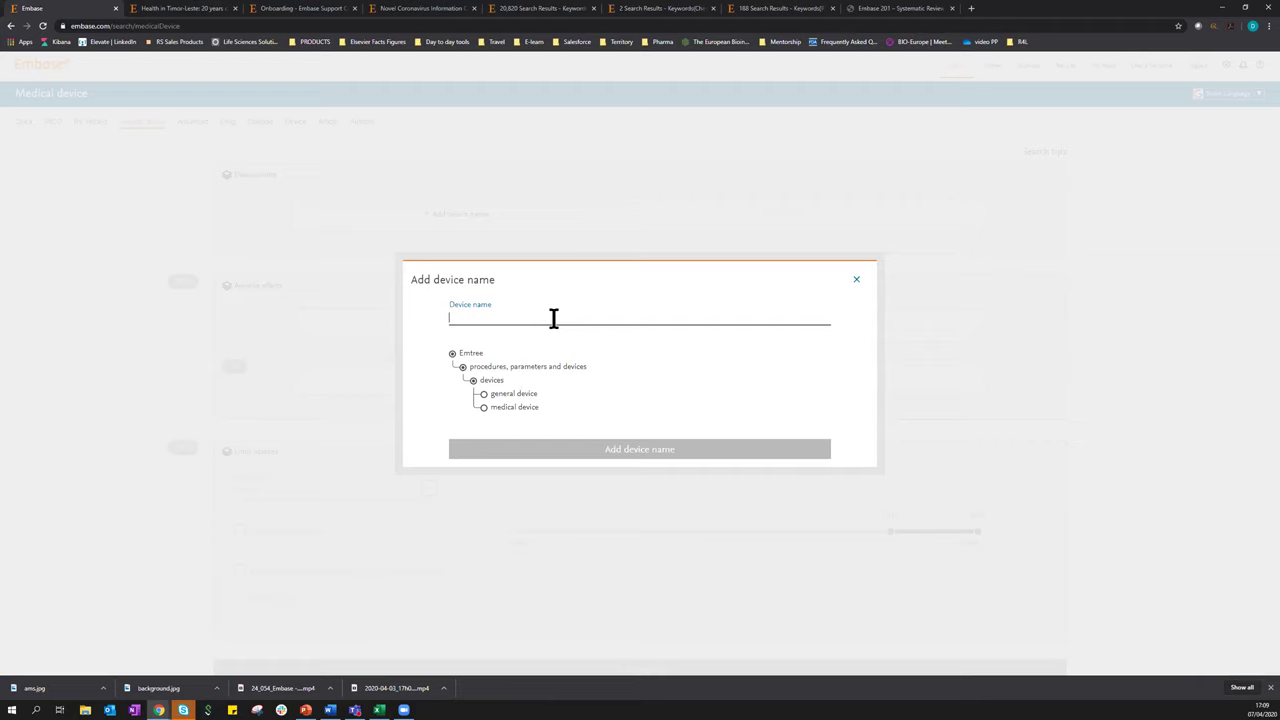
key(BackSpace)
text(artifi)
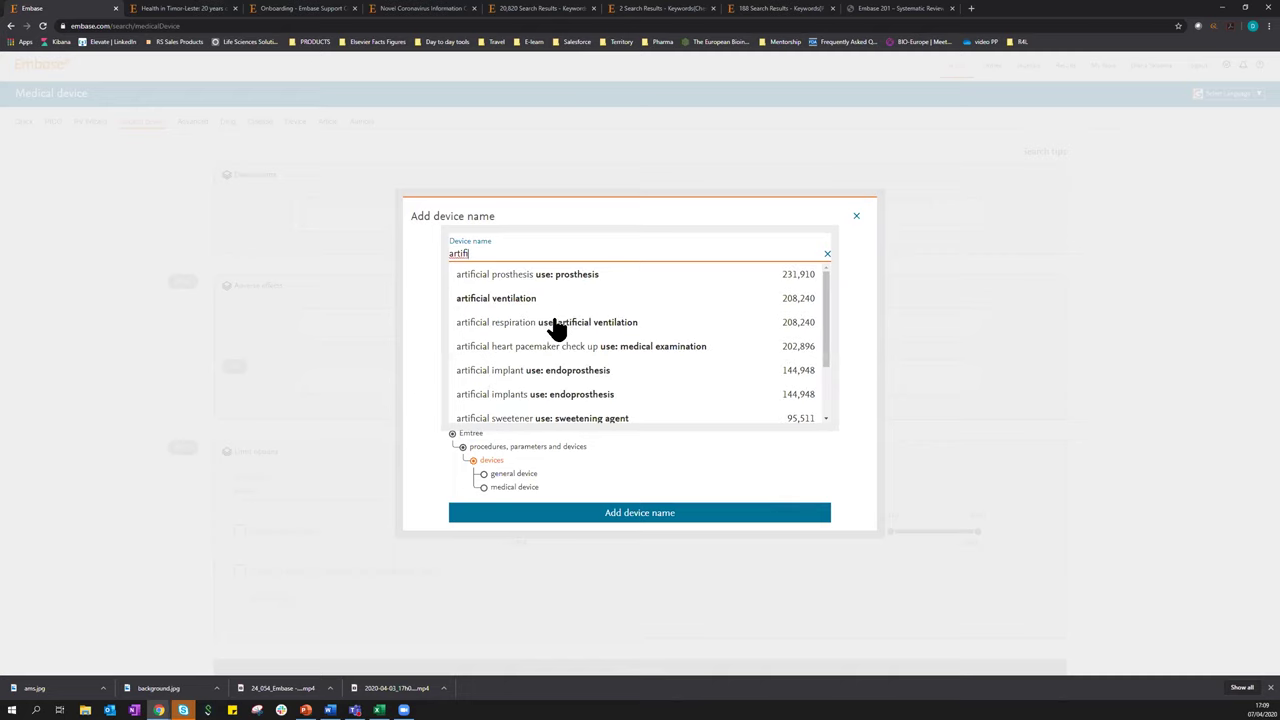
click(498, 303)
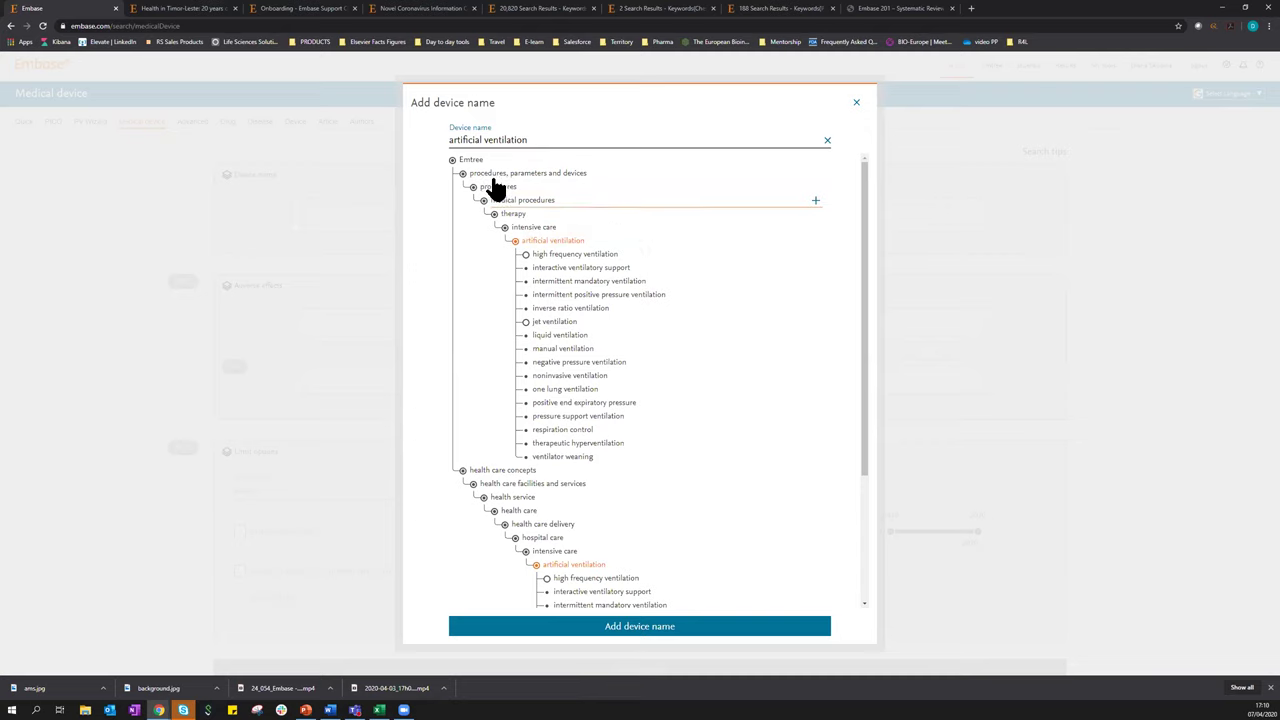
click(623, 628)
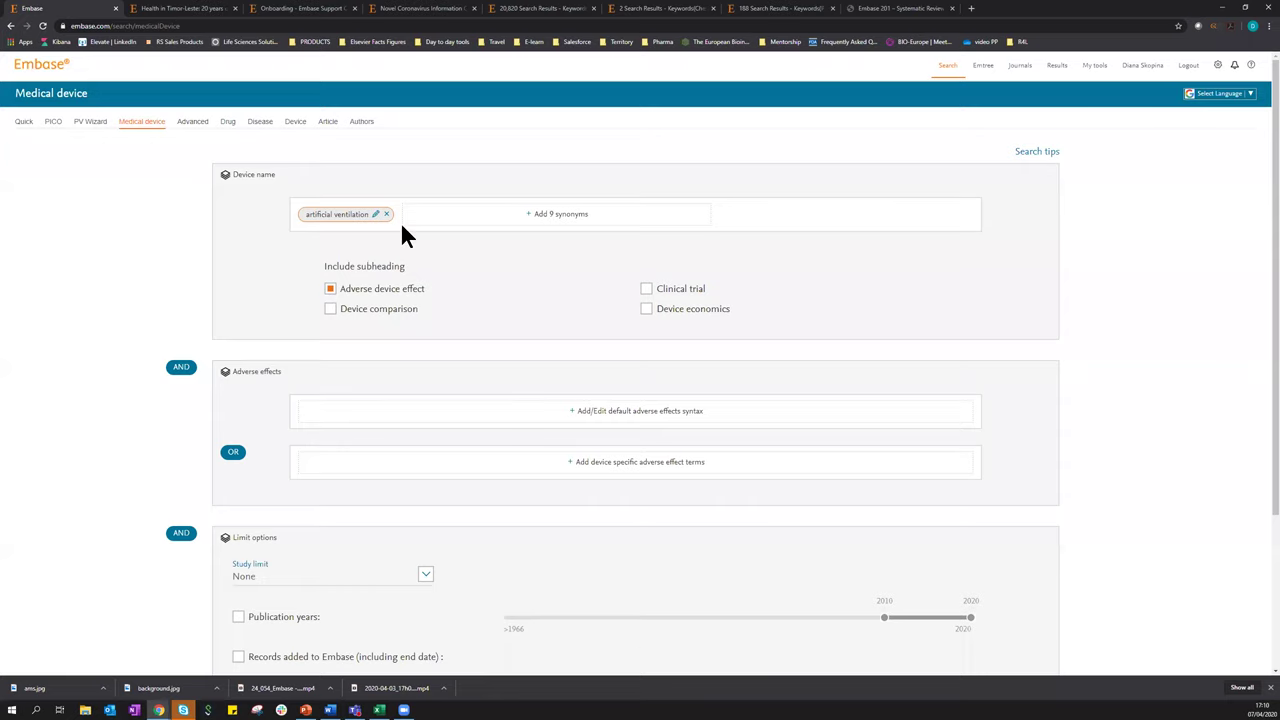
click(552, 216)
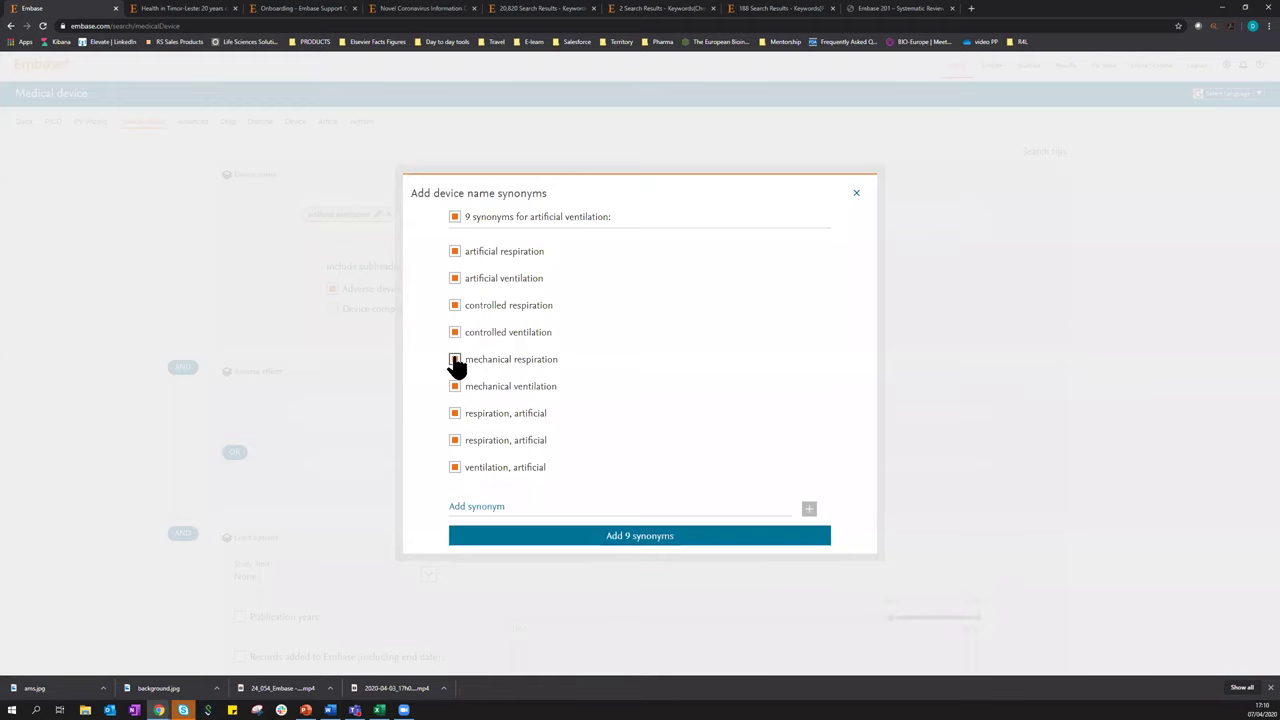
click(636, 537)
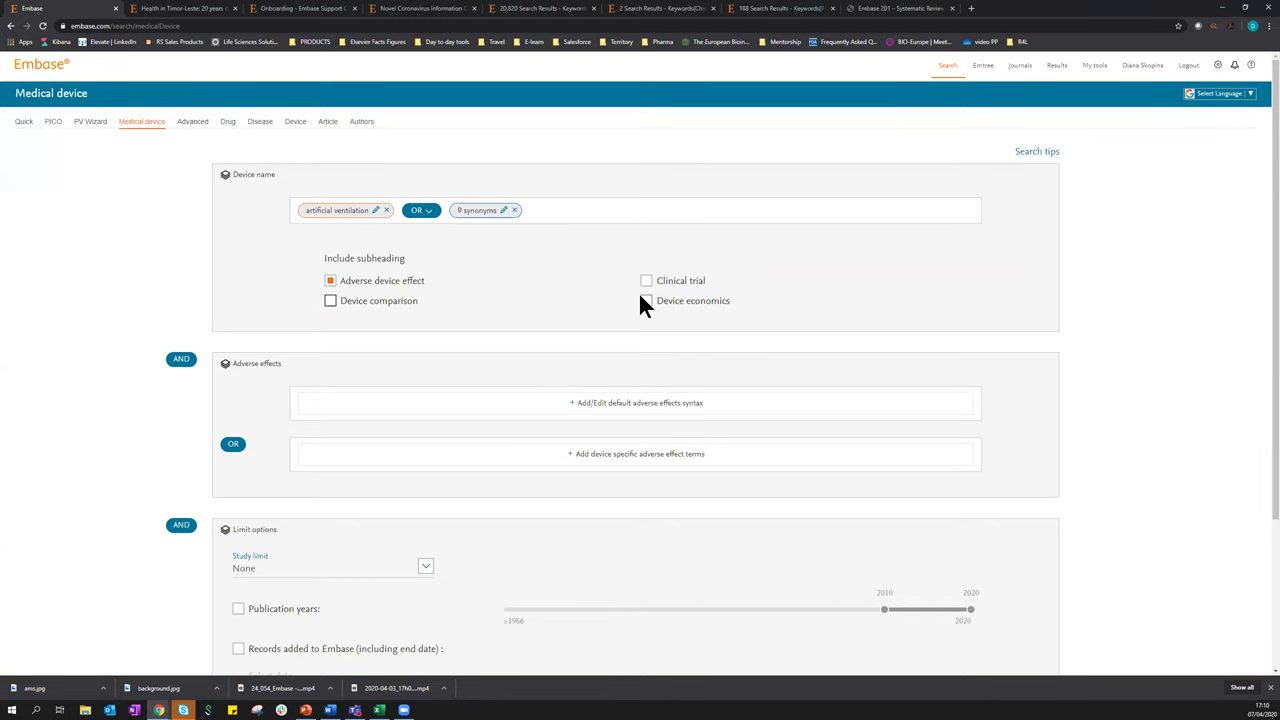
Review the default adverse effects syntax and add it to the query as a snippet
scroll(638, 292, down, 1)
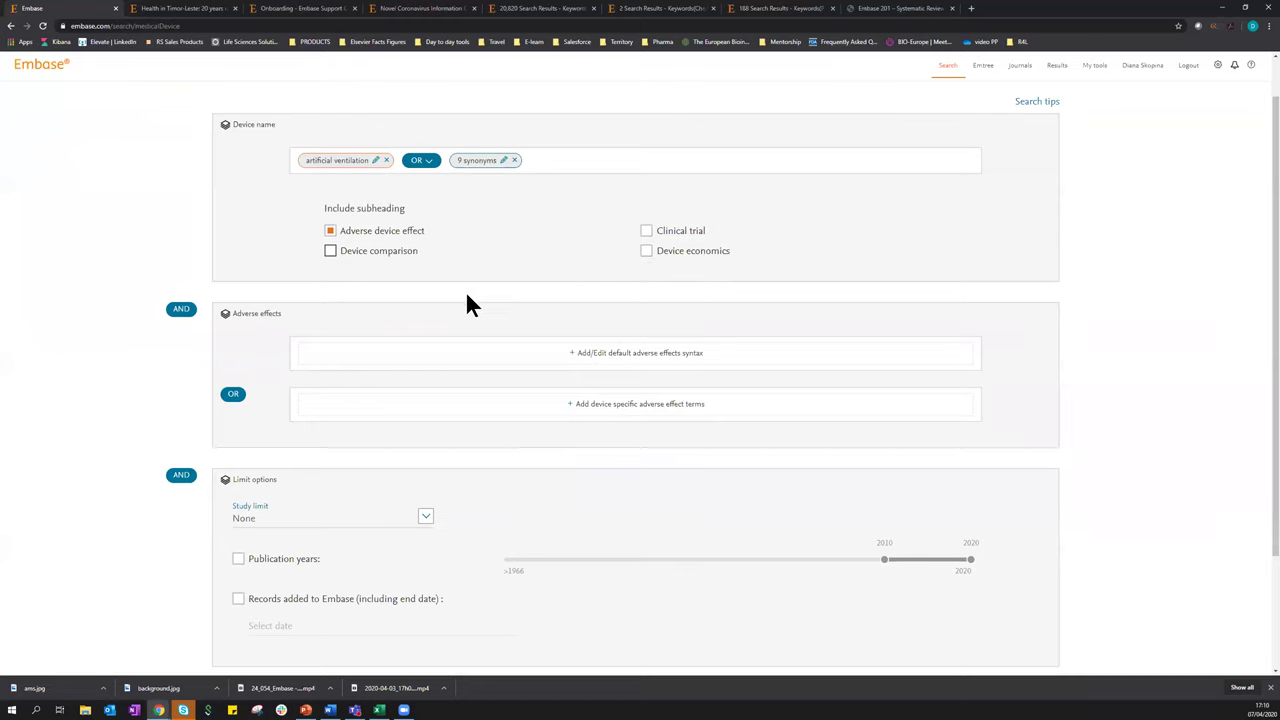
scroll(456, 287, down, 2)
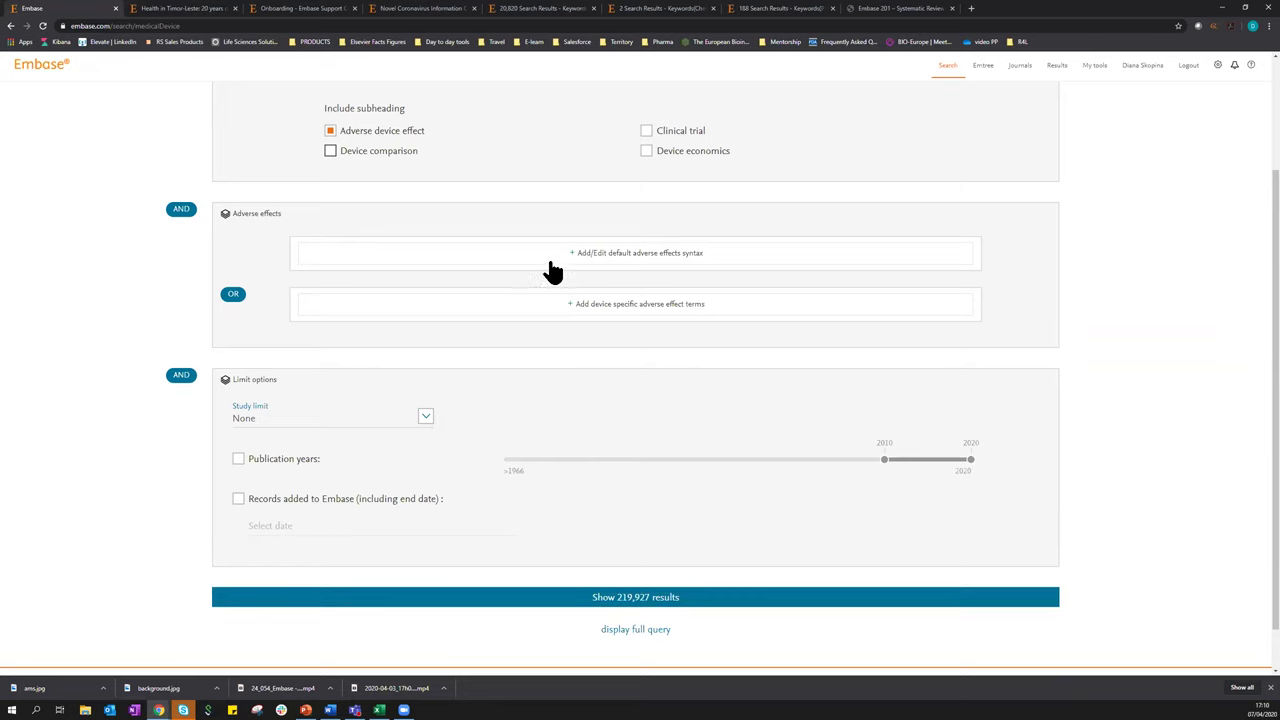
click(618, 254)
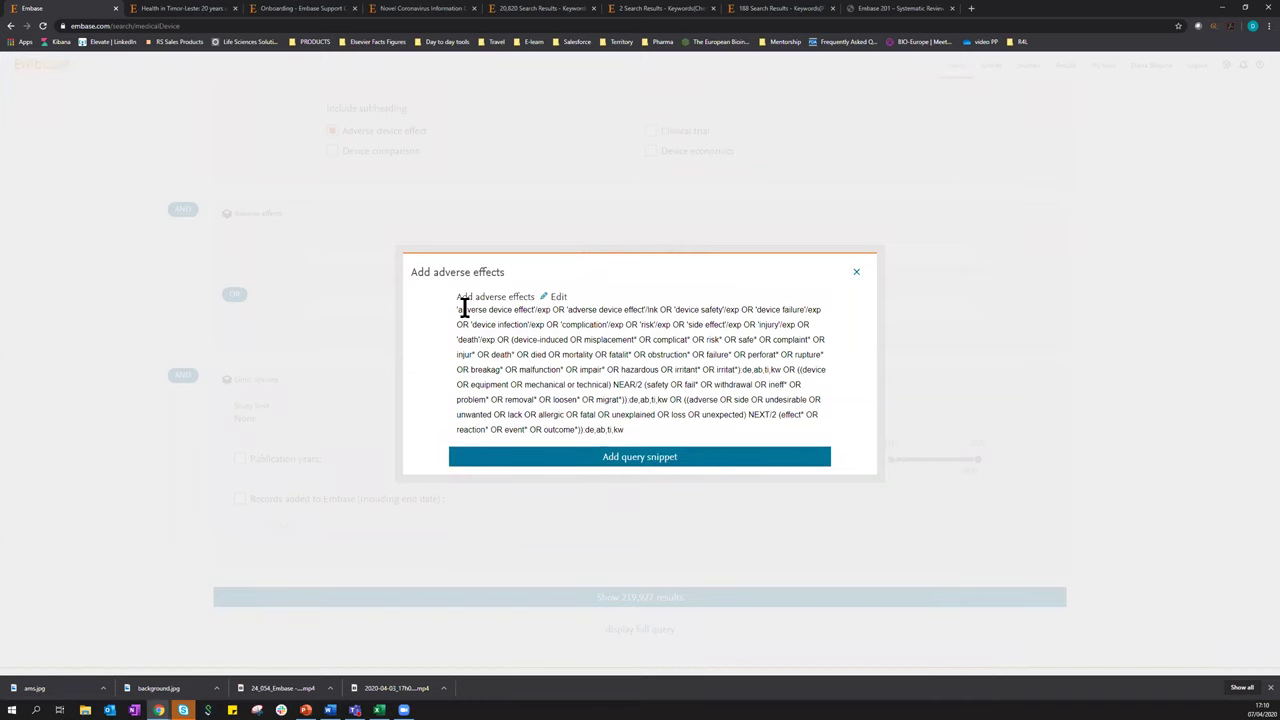
drag(457, 310, 620, 428)
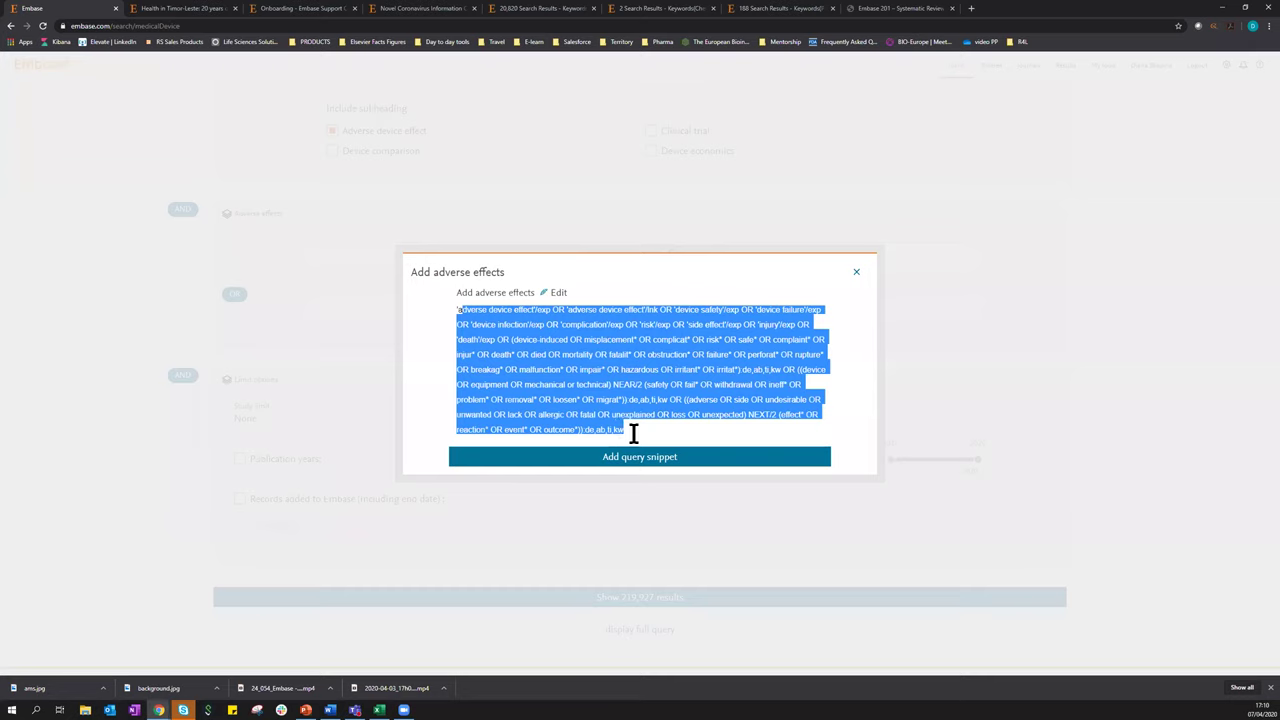
click(625, 433)
click(630, 458)
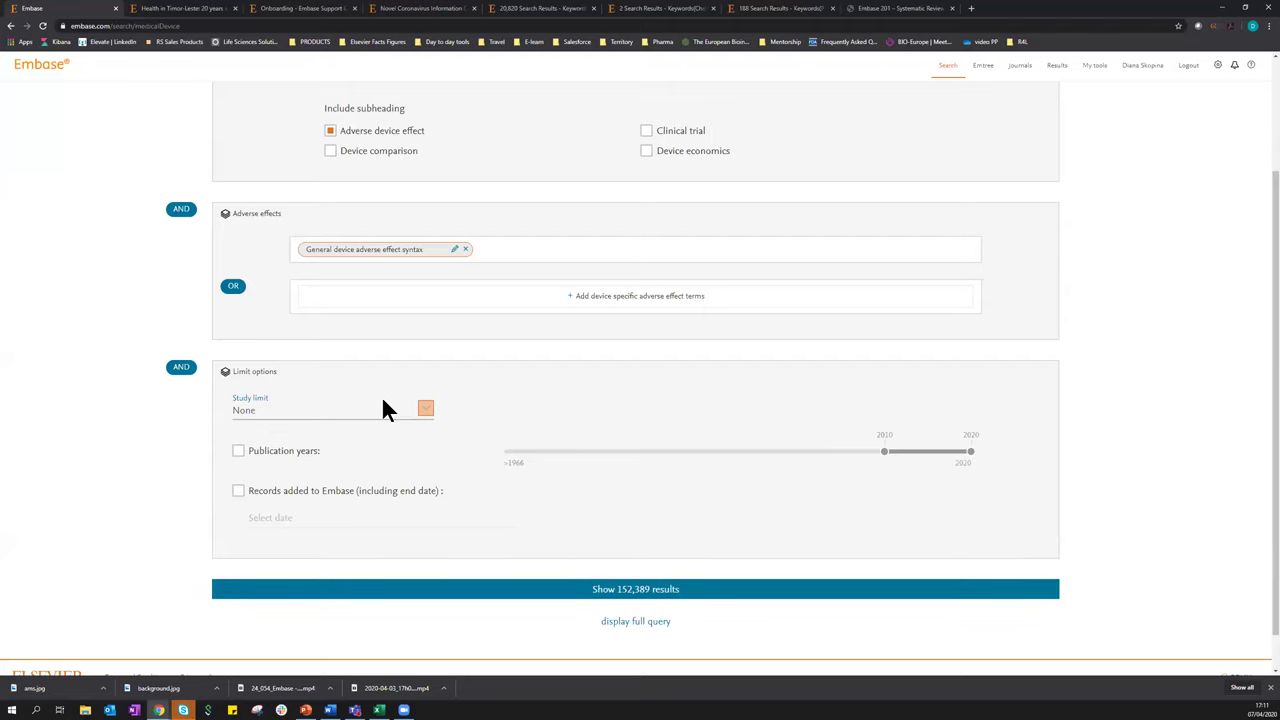
Limit the study to Humans and the publication years to 2019 through 2020
click(428, 416)
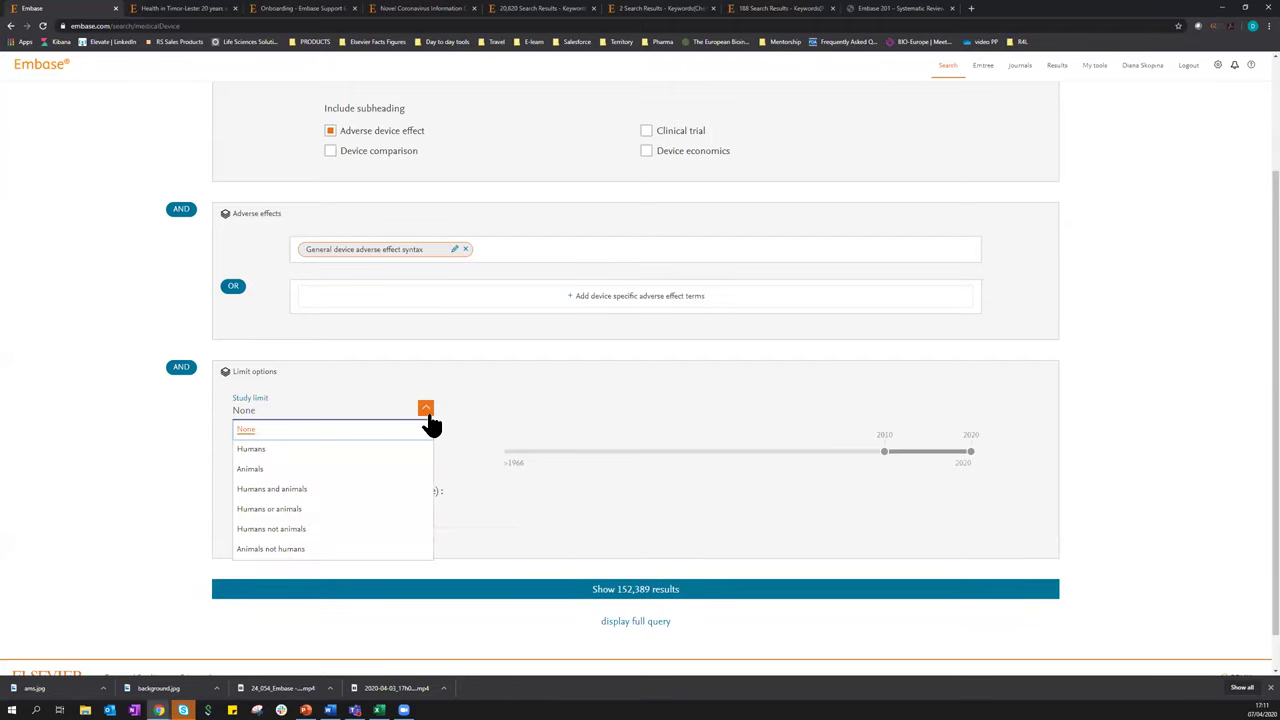
click(252, 450)
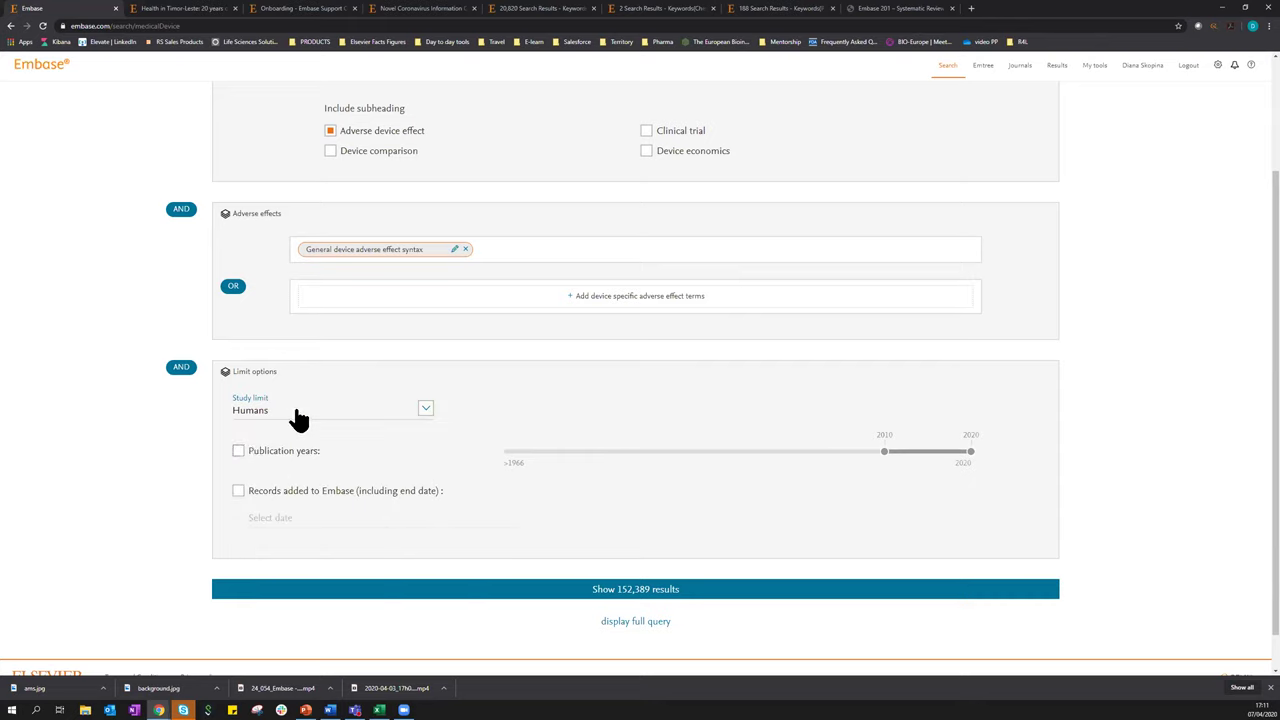
click(239, 452)
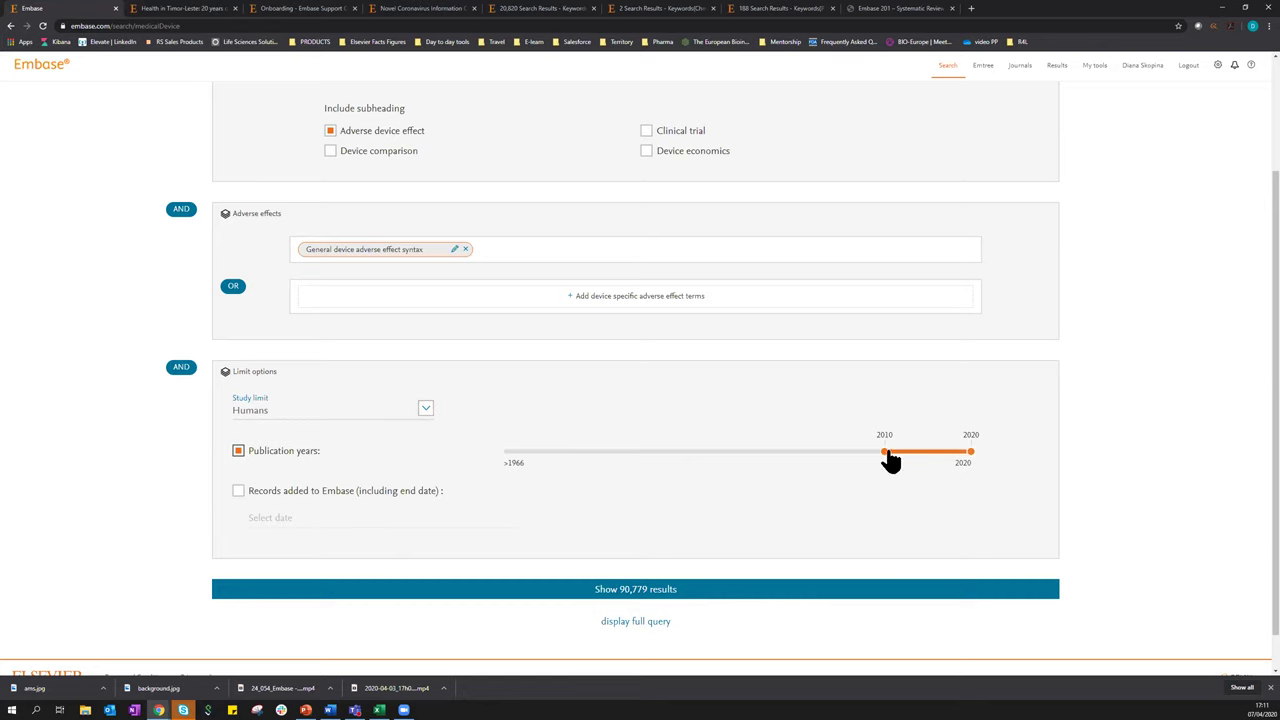
drag(885, 456, 965, 459)
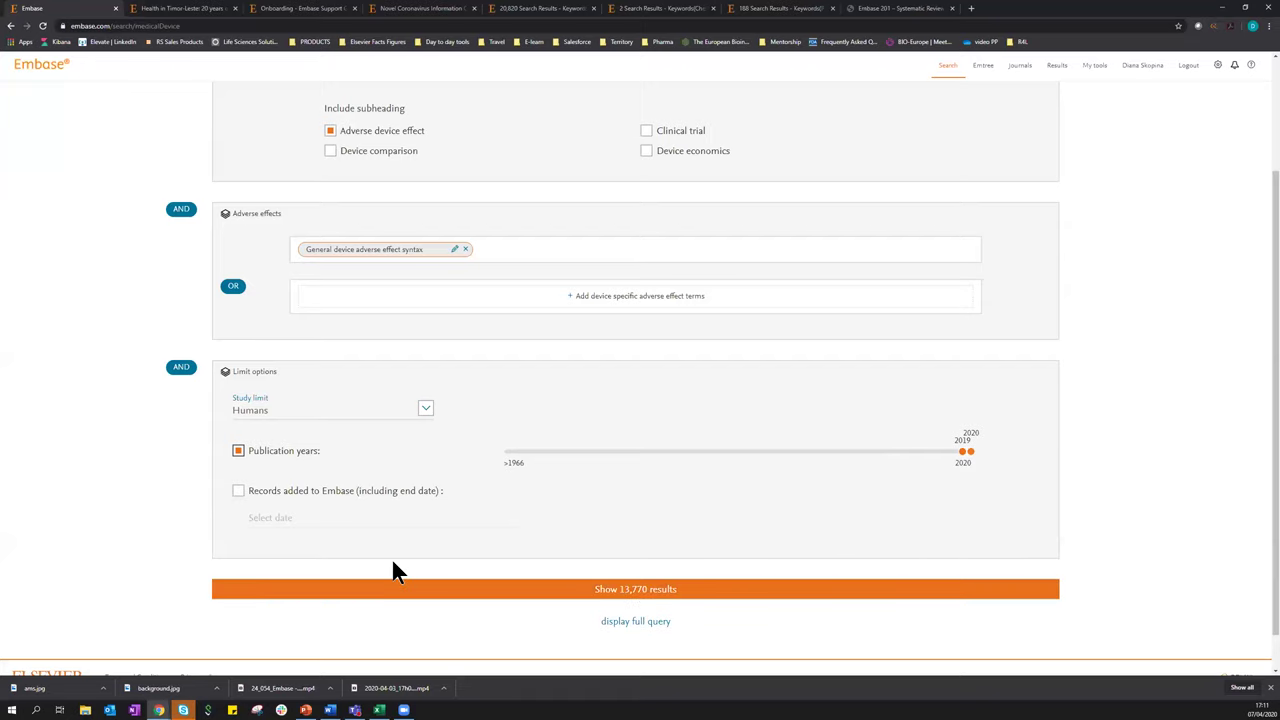
click(238, 491)
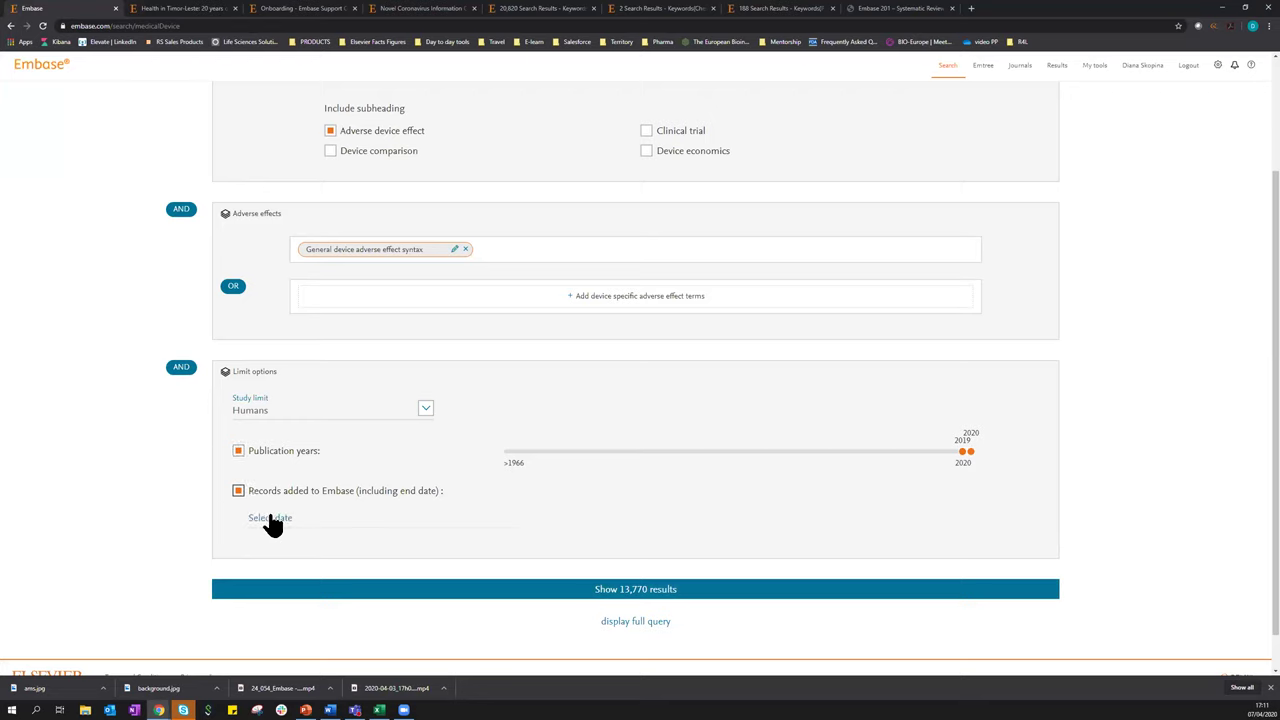
click(270, 519)
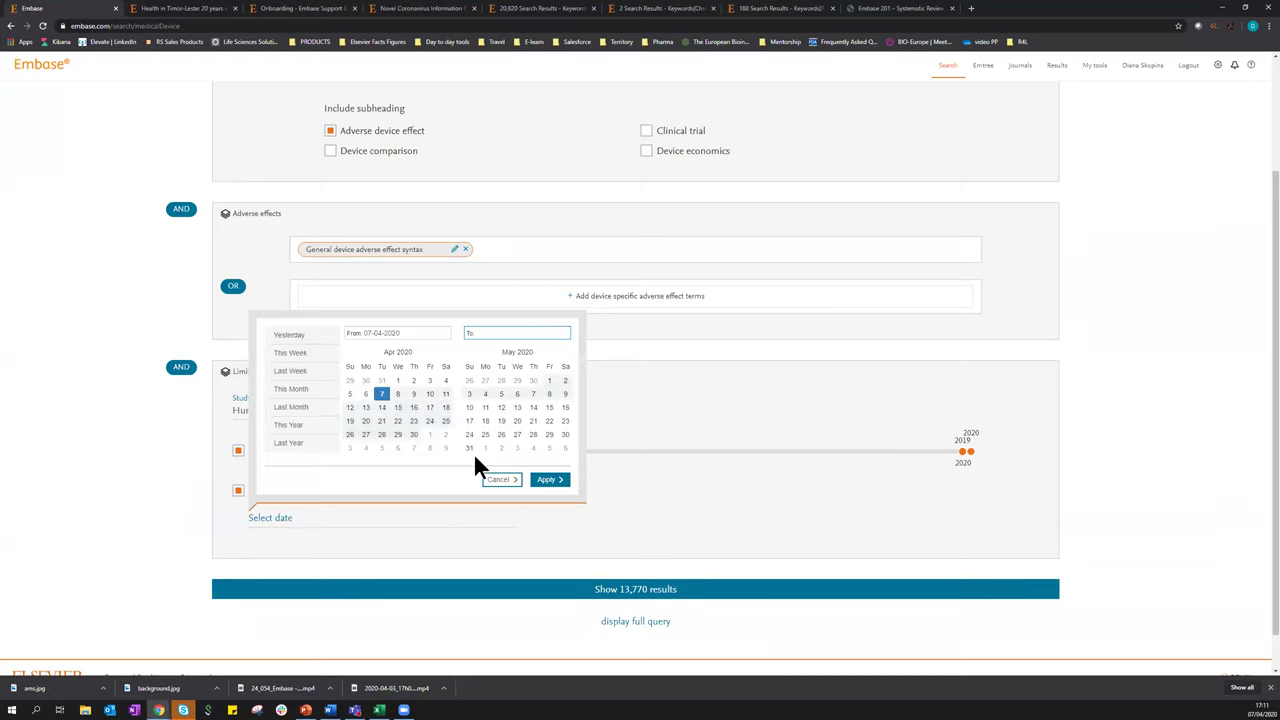
click(502, 480)
click(238, 491)
Show the results of the artificial ventilation device search and skim the first records
click(597, 589)
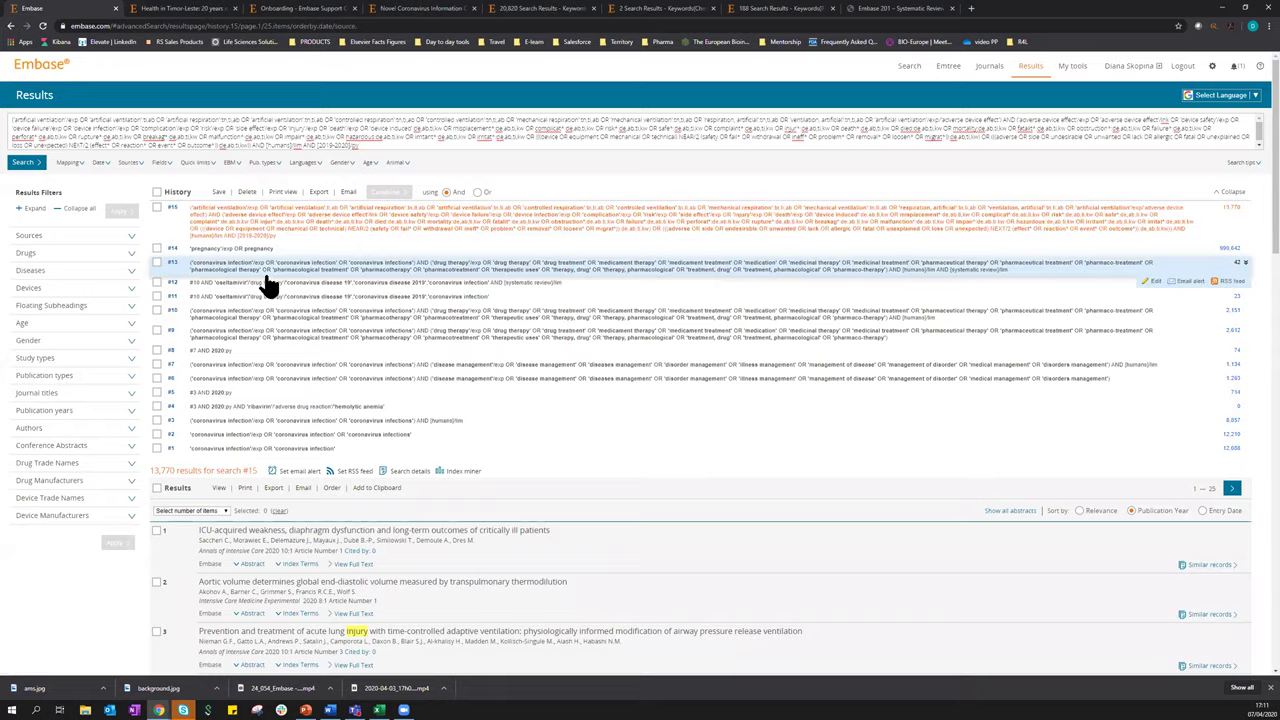
scroll(262, 320, down, 1)
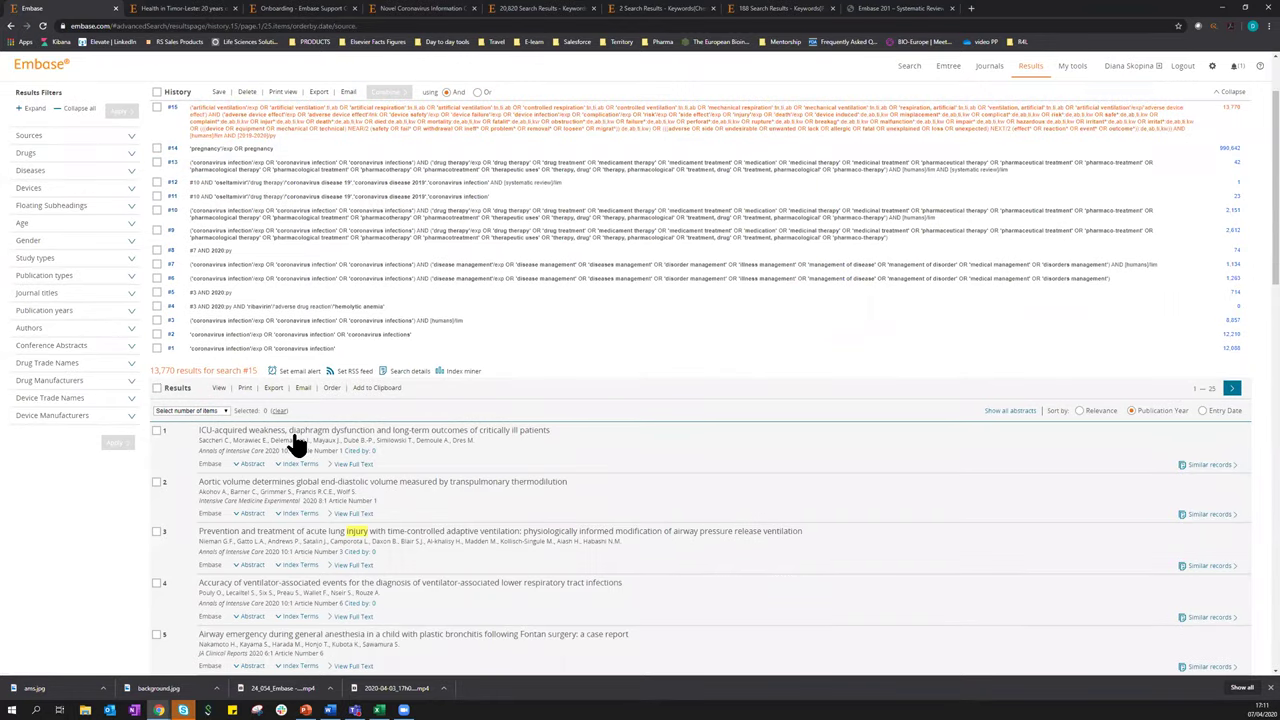
scroll(294, 440, down, 1)
scroll(51, 165, up, 2)
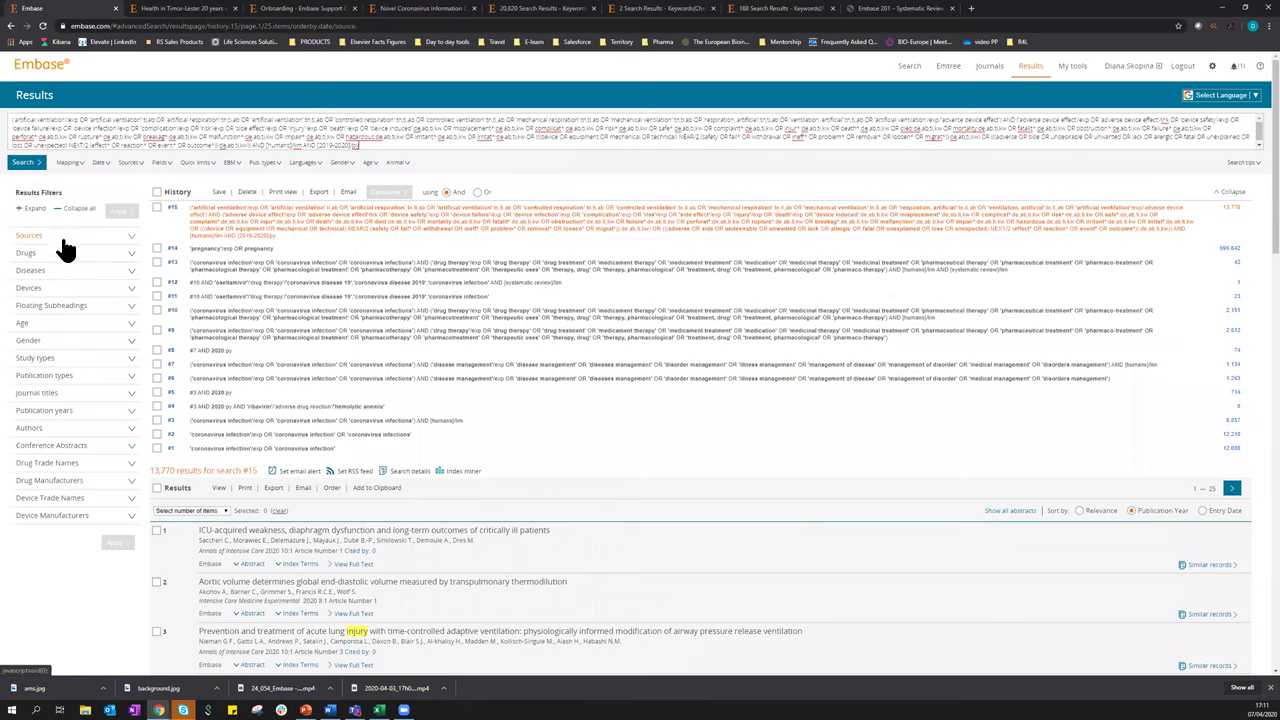
Expand the Device Trade Names results filter and browse its entries
click(133, 489)
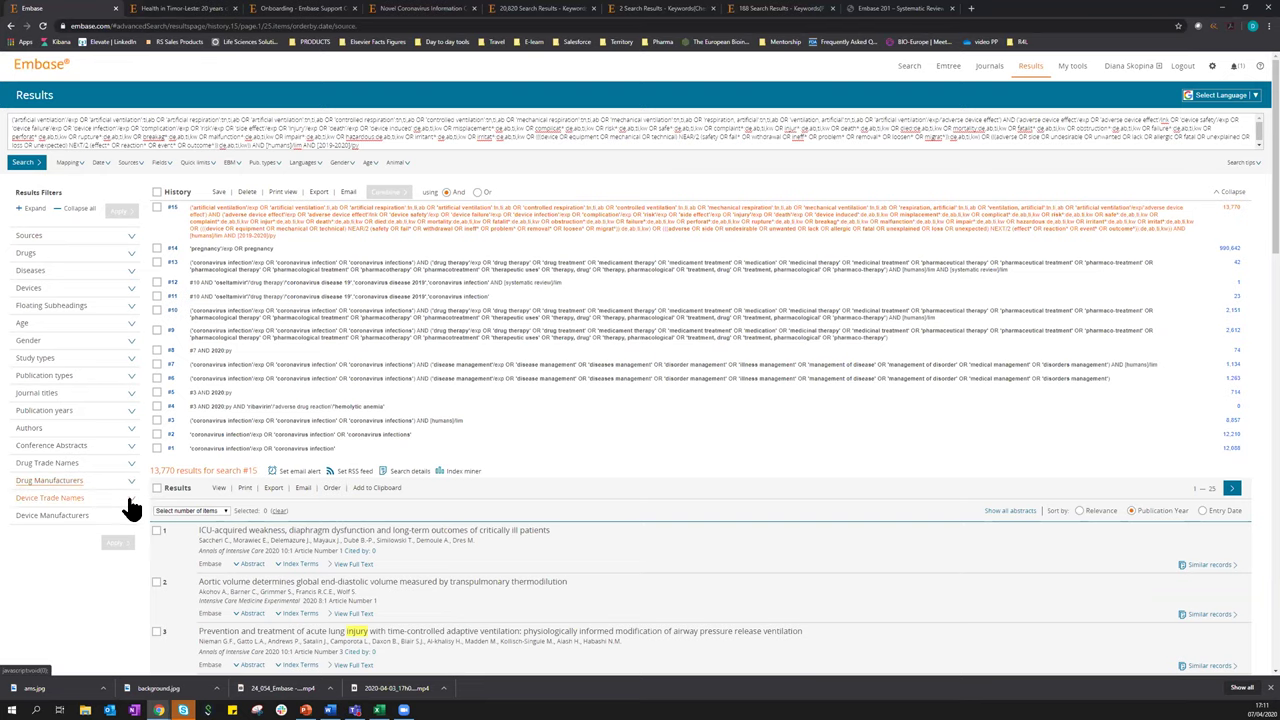
click(130, 507)
scroll(120, 490, down, 1)
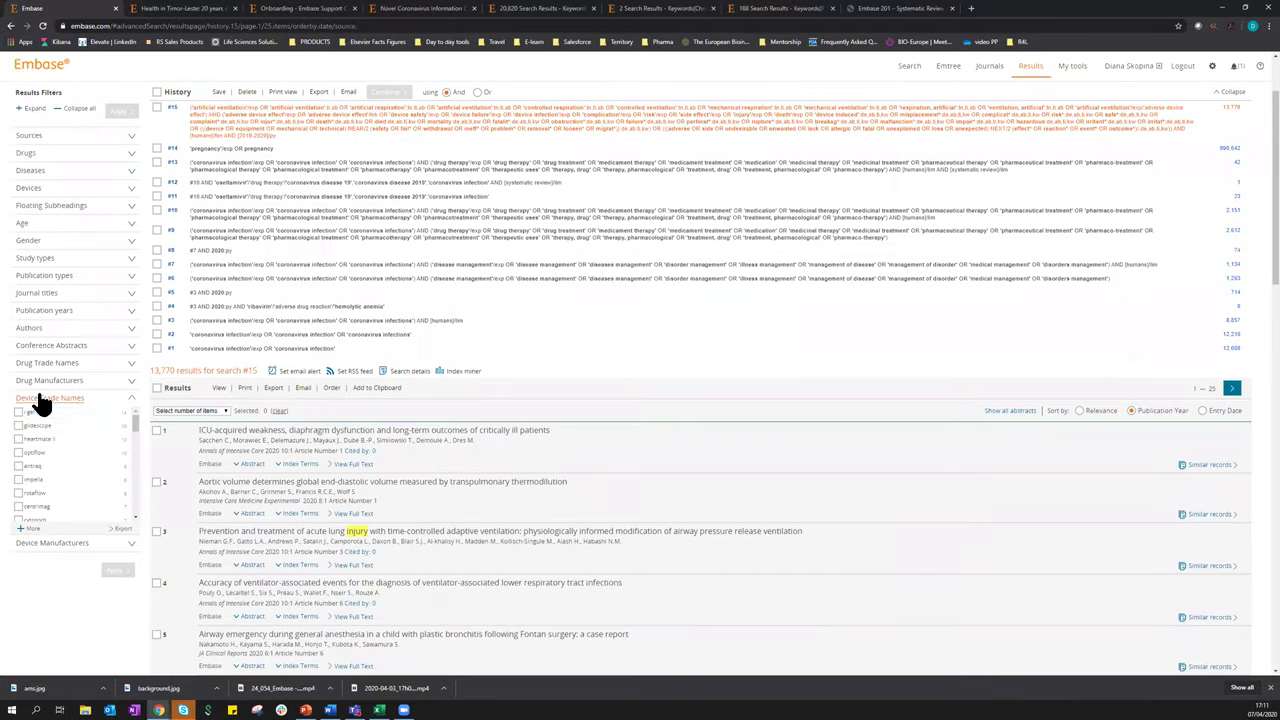
scroll(22, 430, down, 2)
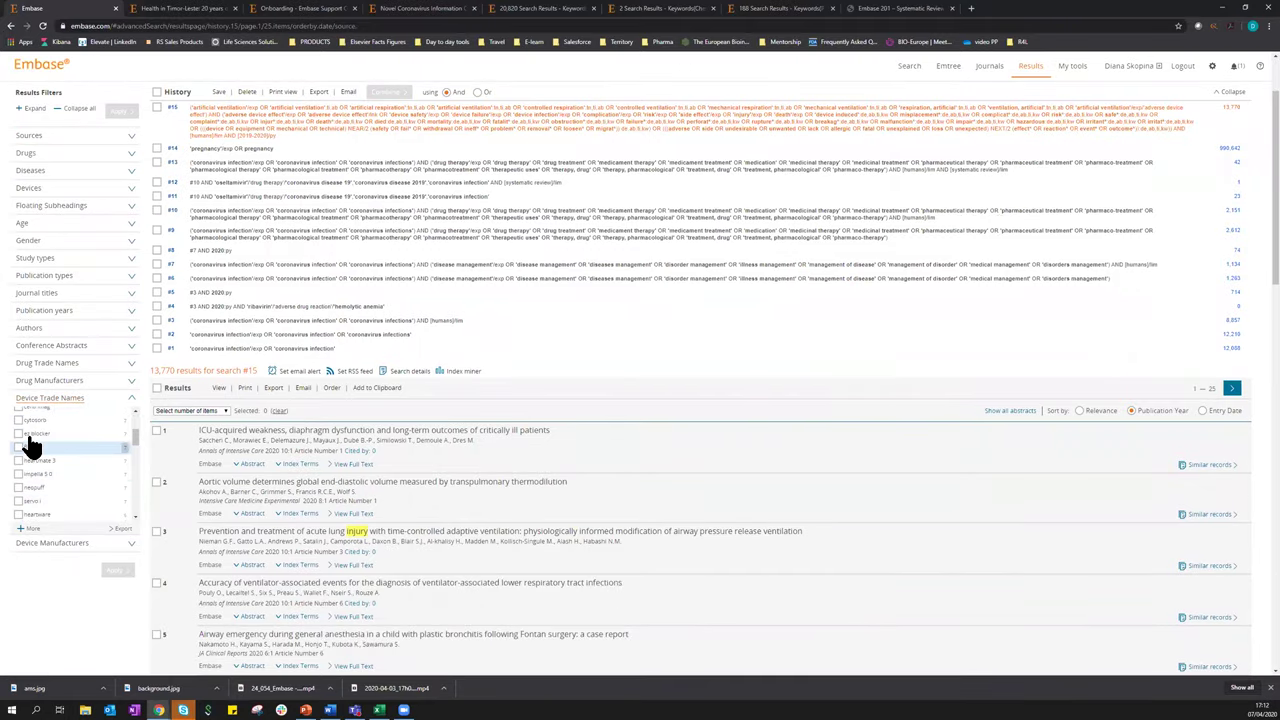
Filter the results by the device manufacturer medtronic
click(128, 548)
scroll(115, 545, down, 1)
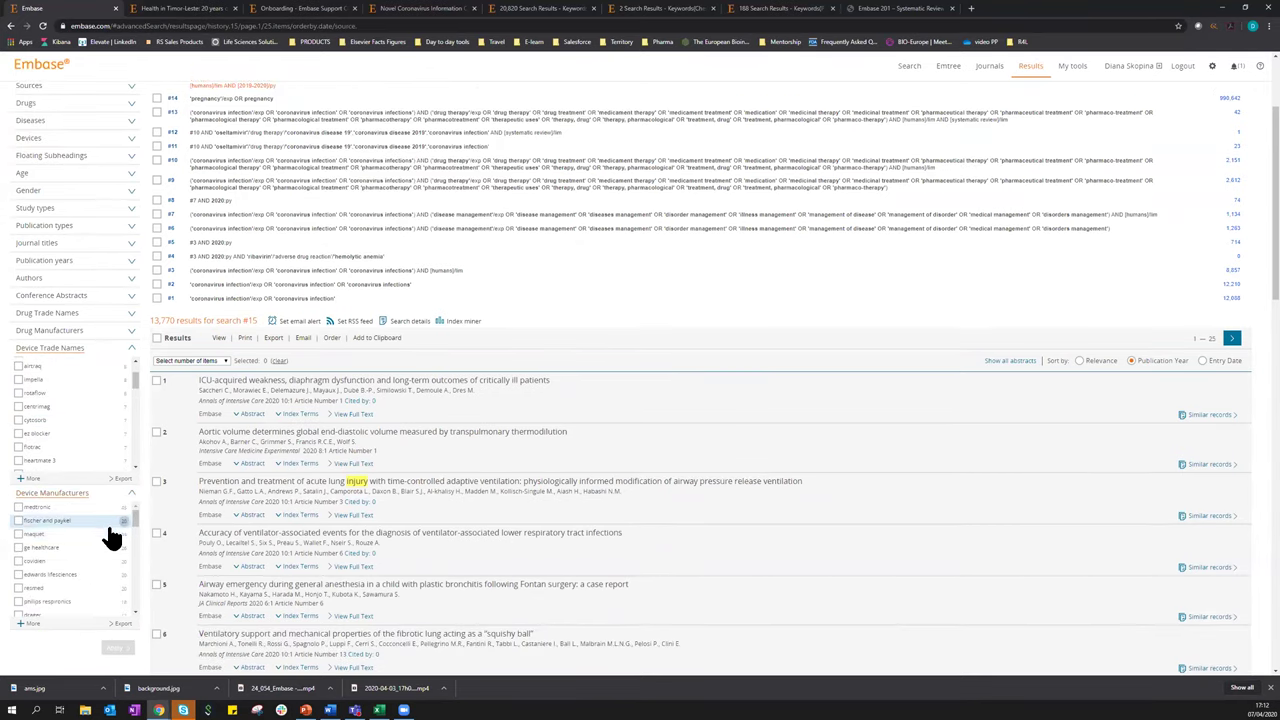
click(18, 508)
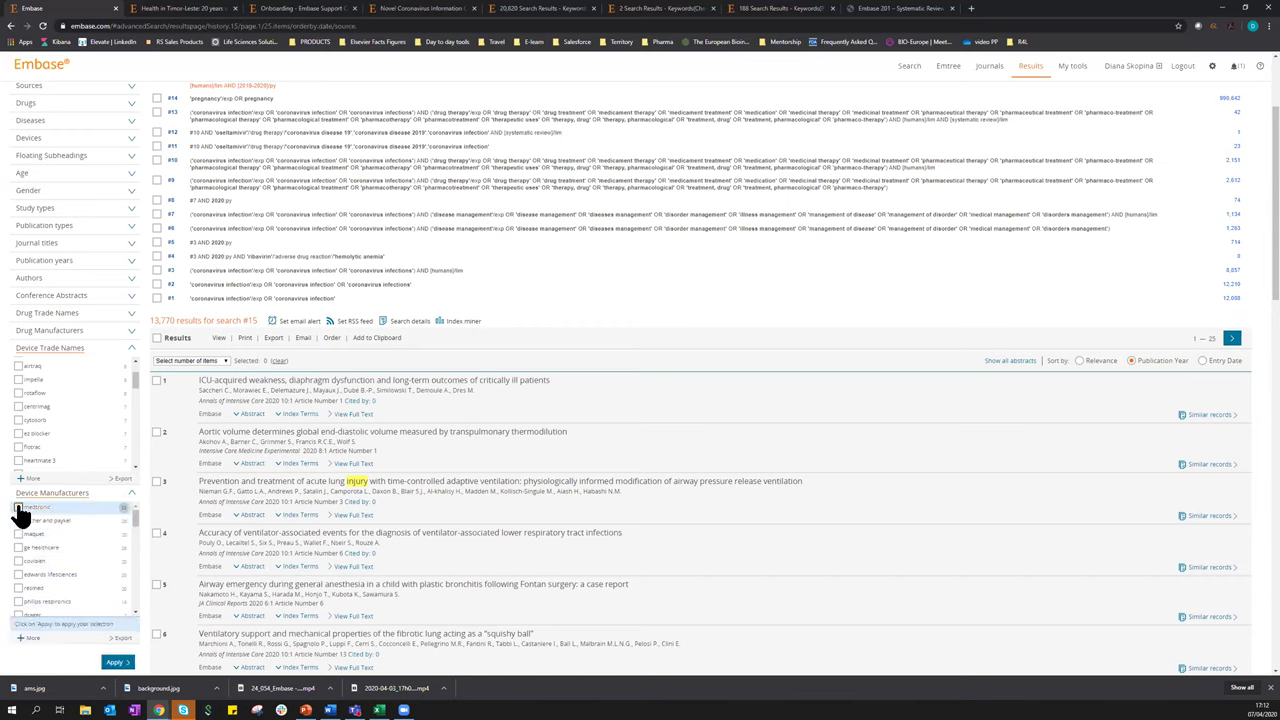
click(115, 663)
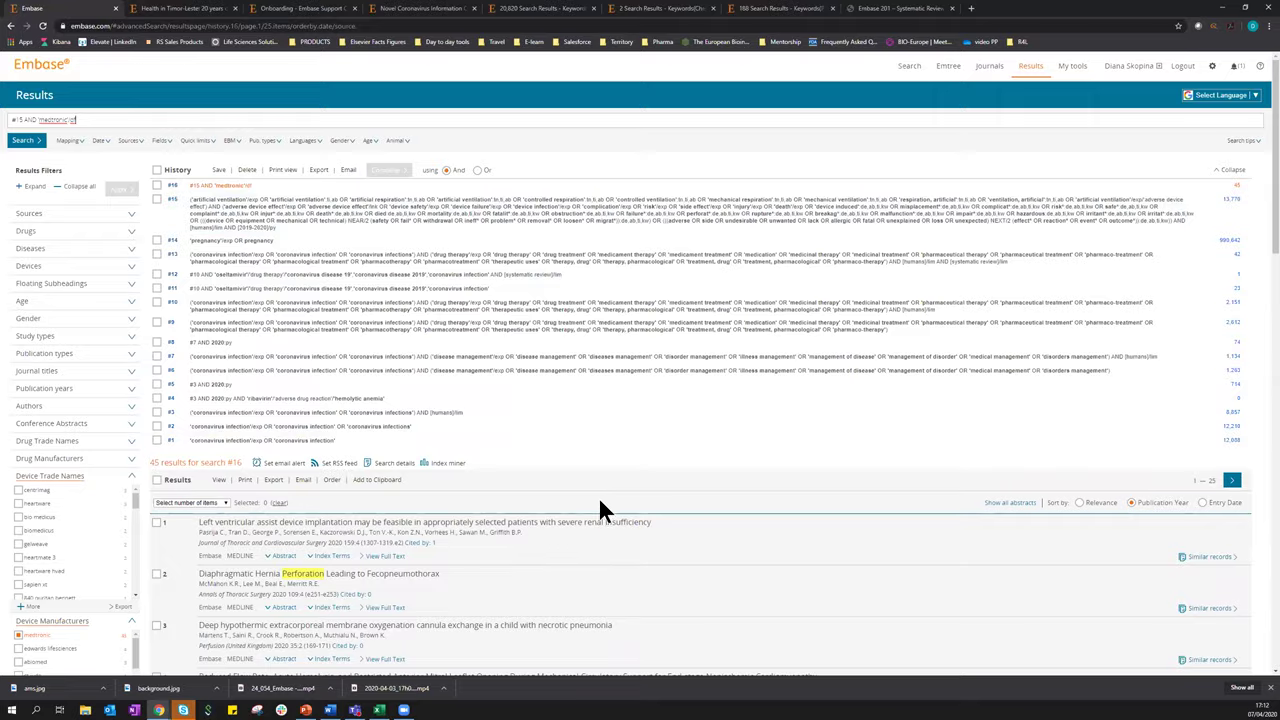
Look through the medtronic-filtered records and return to the search page
scroll(598, 500, down, 5)
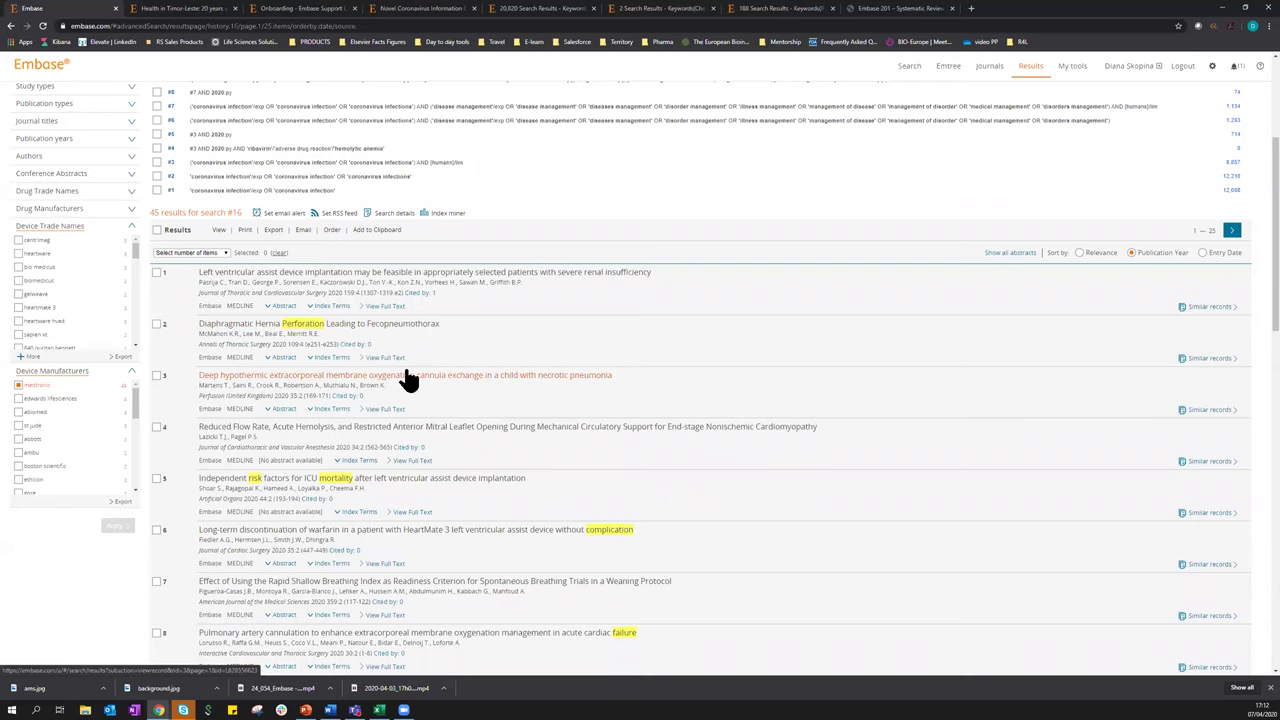
scroll(214, 409, up, 5)
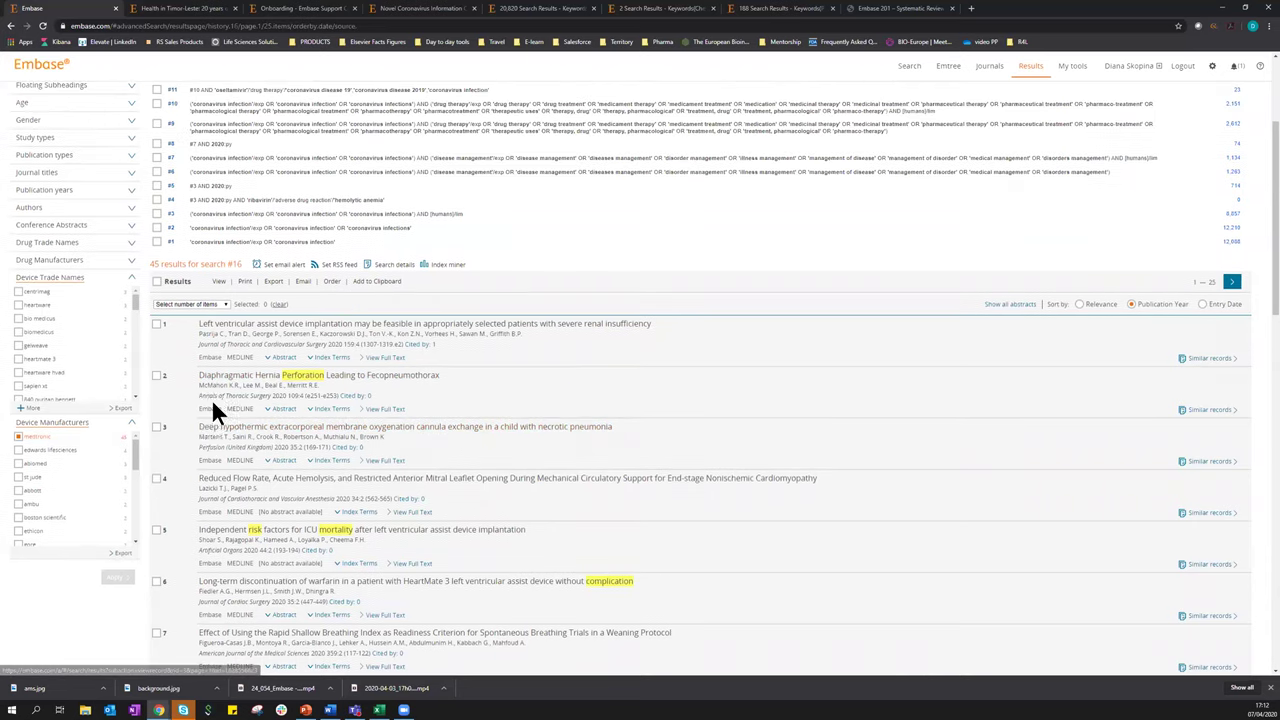
click(910, 68)
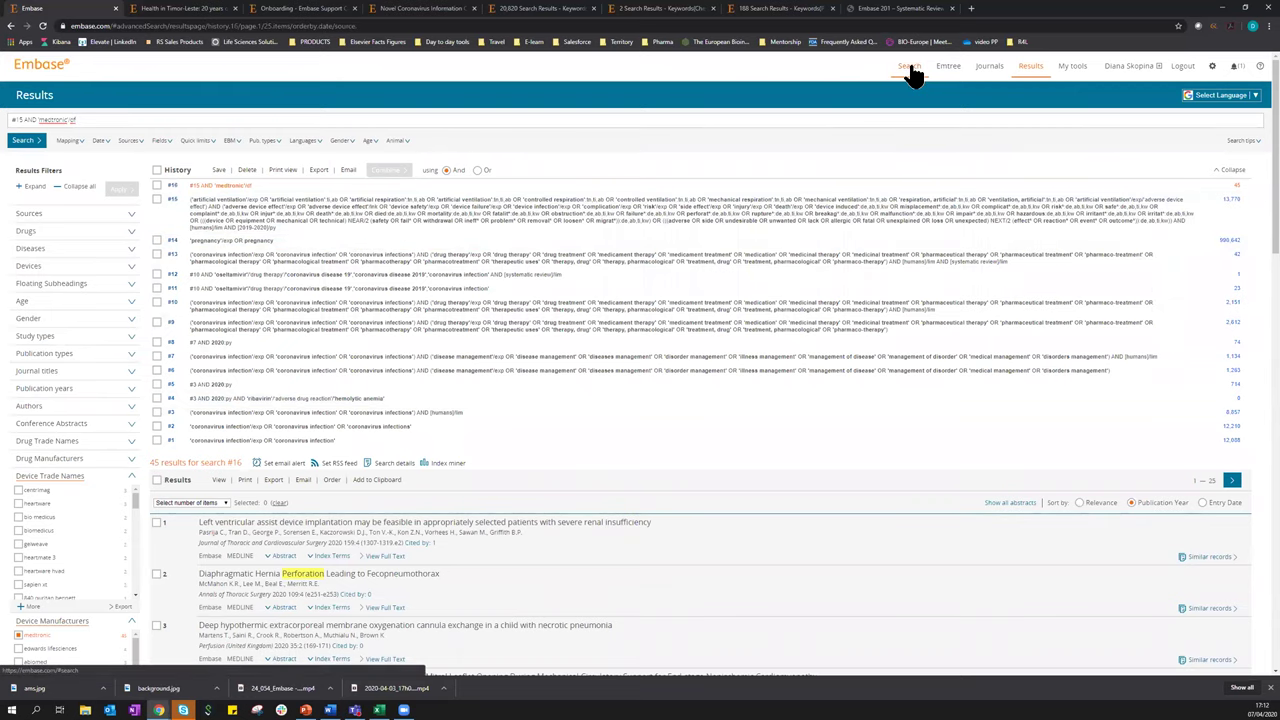